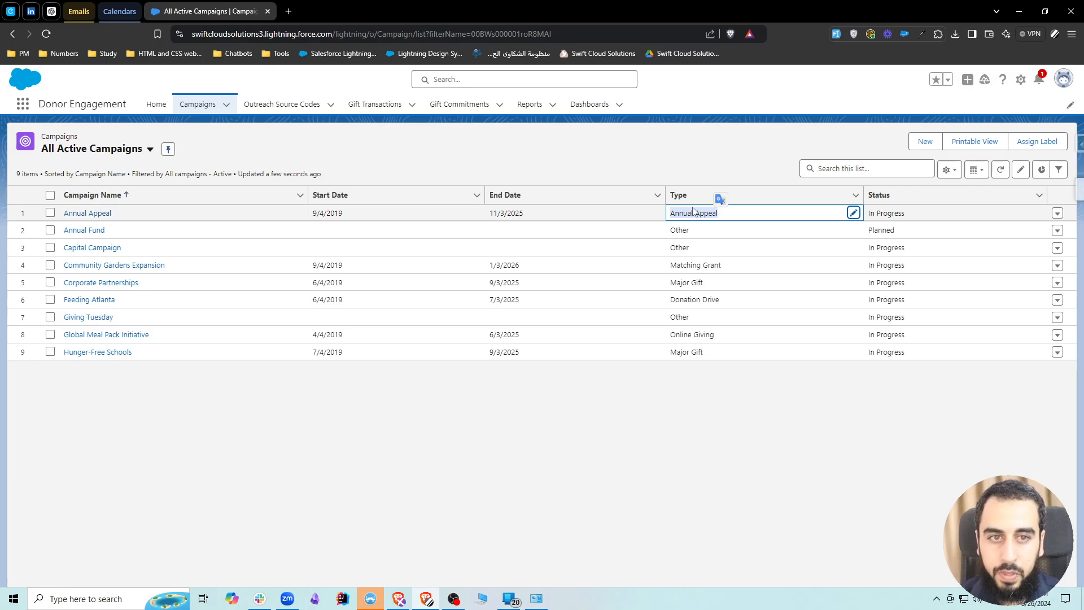
pyautogui.click(679, 170)
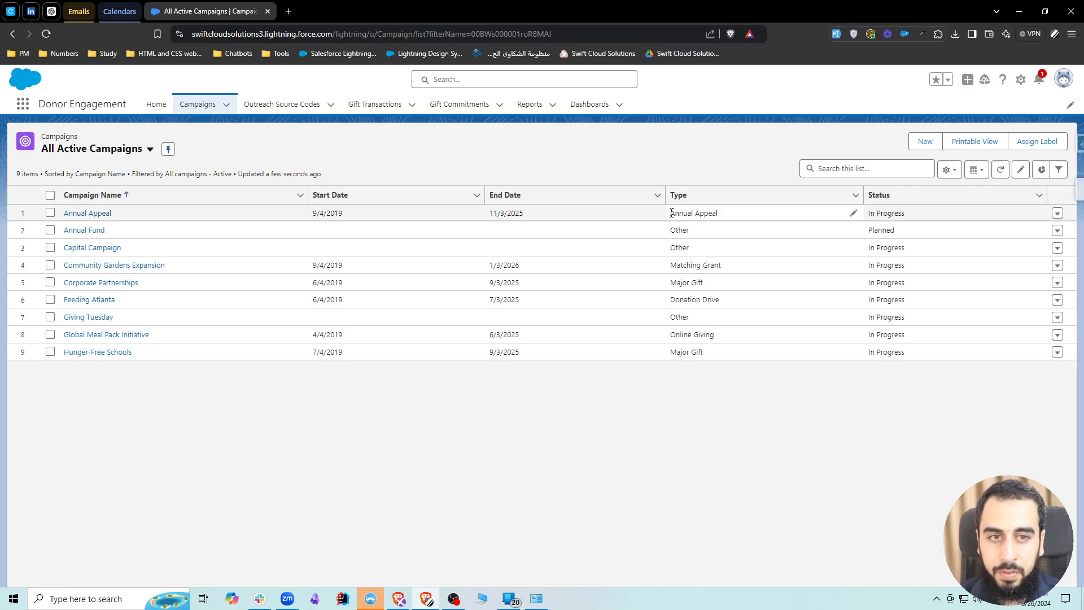
pyautogui.moveTo(669, 214); pyautogui.dragTo(727, 214)
pyautogui.click(676, 182)
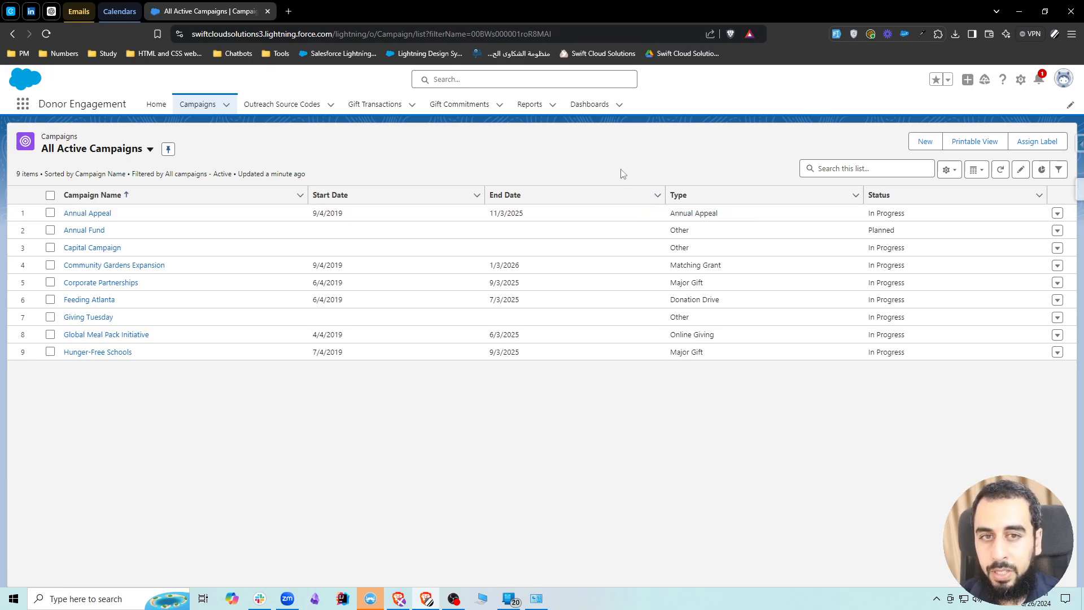
# Open the Gift Transactions list and review the blank new gift transaction form, closing it without saving
pyautogui.click(373, 111)
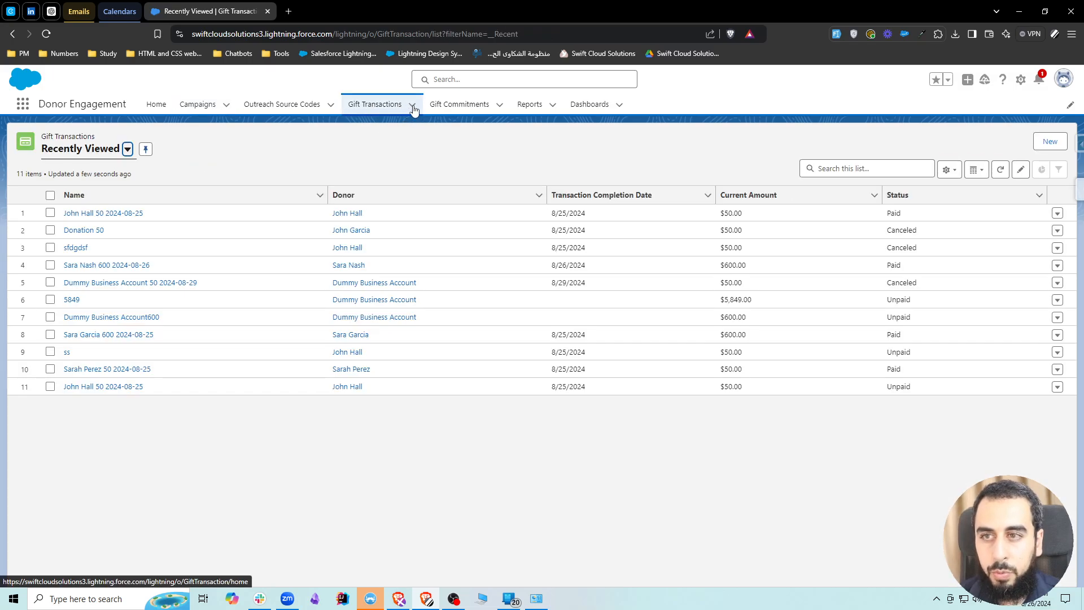
pyautogui.click(411, 107)
pyautogui.click(400, 126)
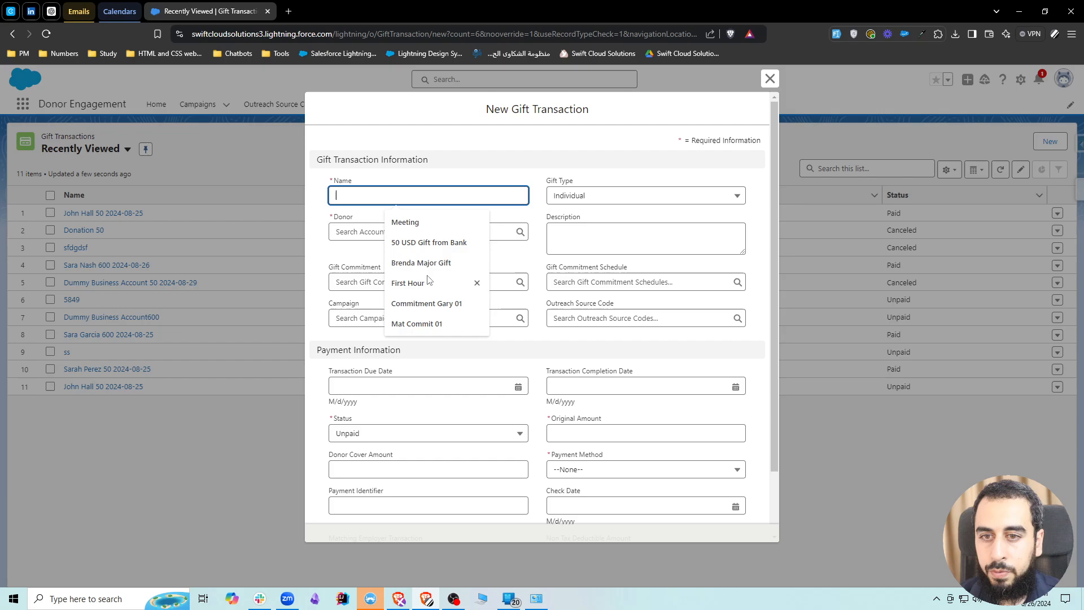
pyautogui.click(314, 318)
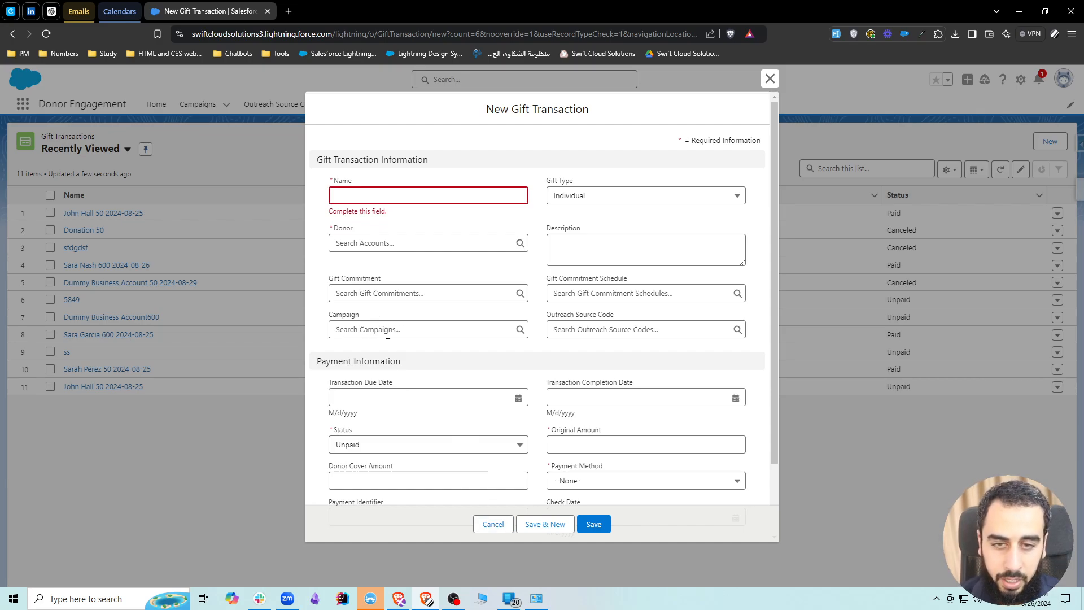
pyautogui.click(493, 524)
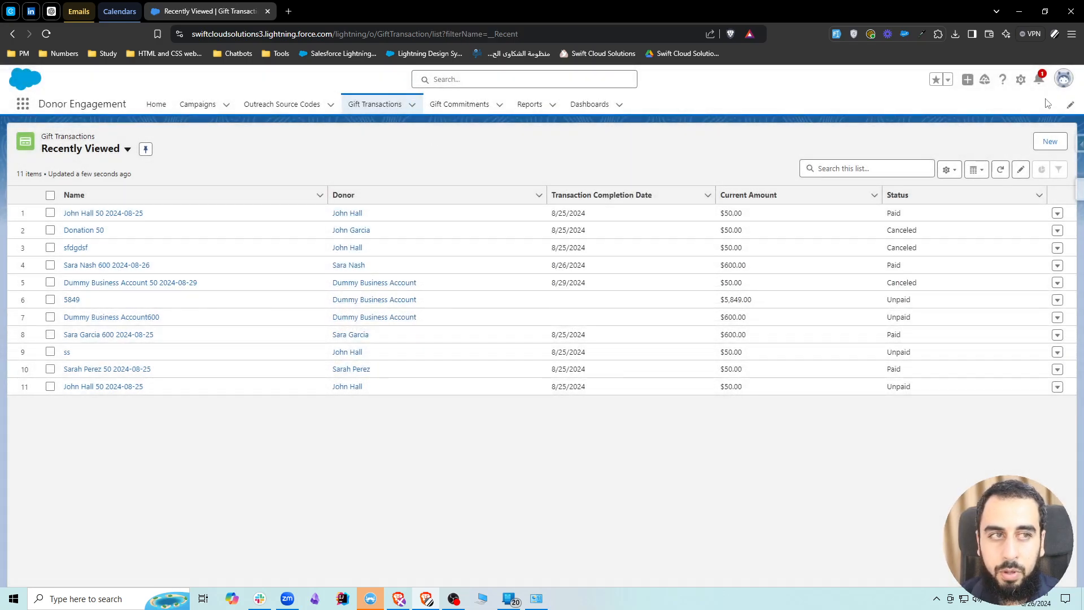
# Open the Gift Transaction object's setup and create a new flow from its flow triggers
pyautogui.click(1021, 79)
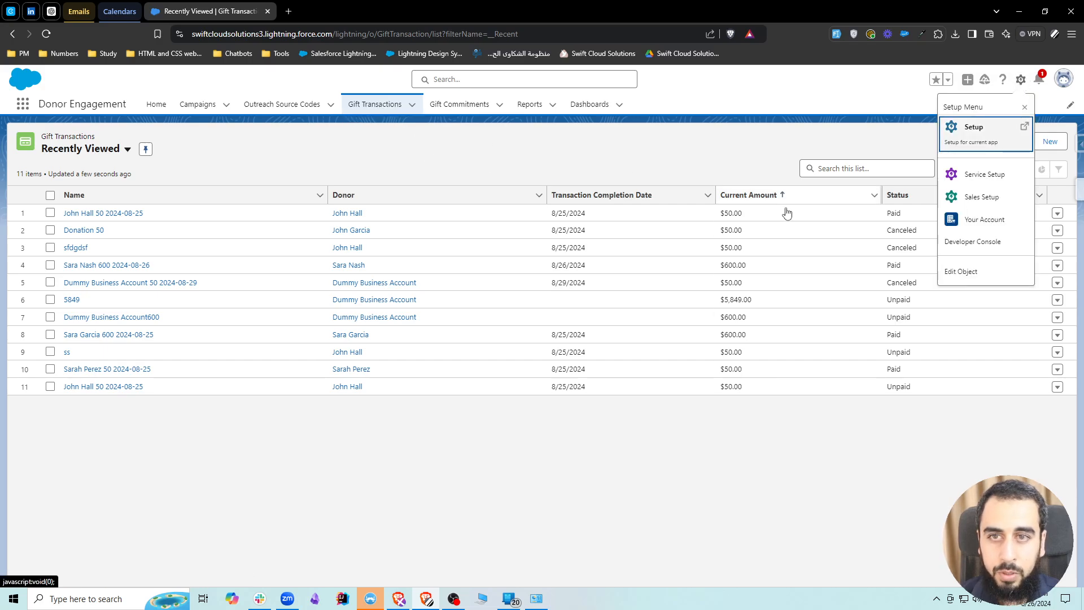
pyautogui.click(977, 273)
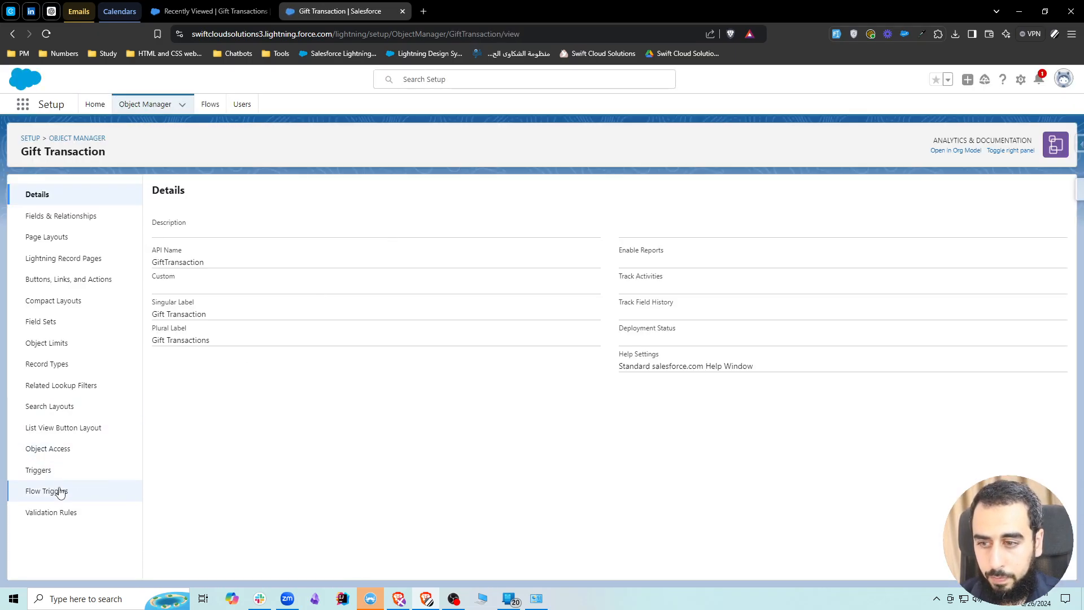
pyautogui.click(60, 492)
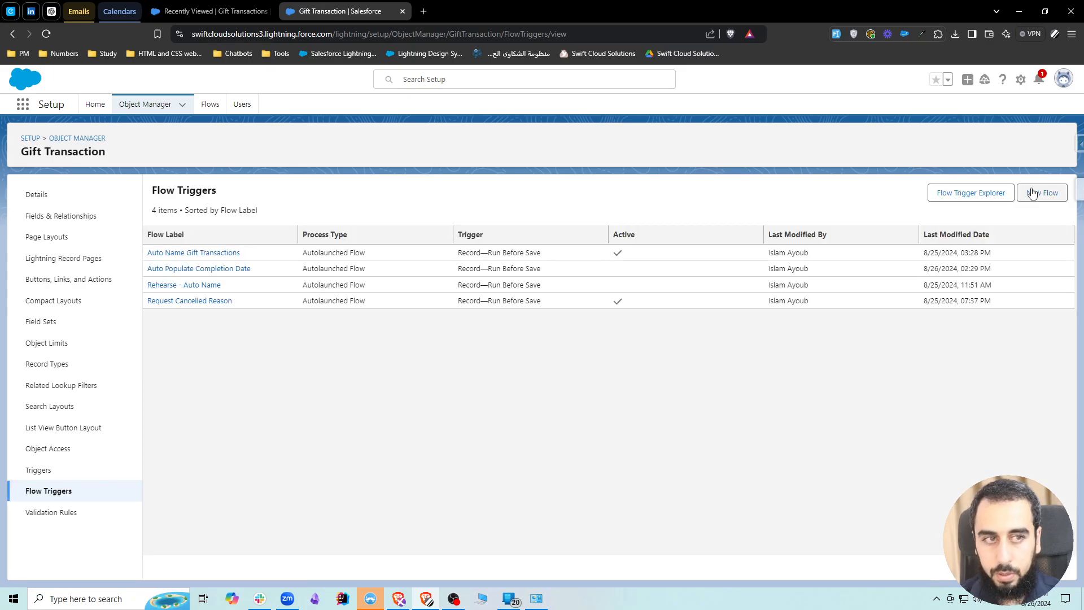
pyautogui.click(1044, 190)
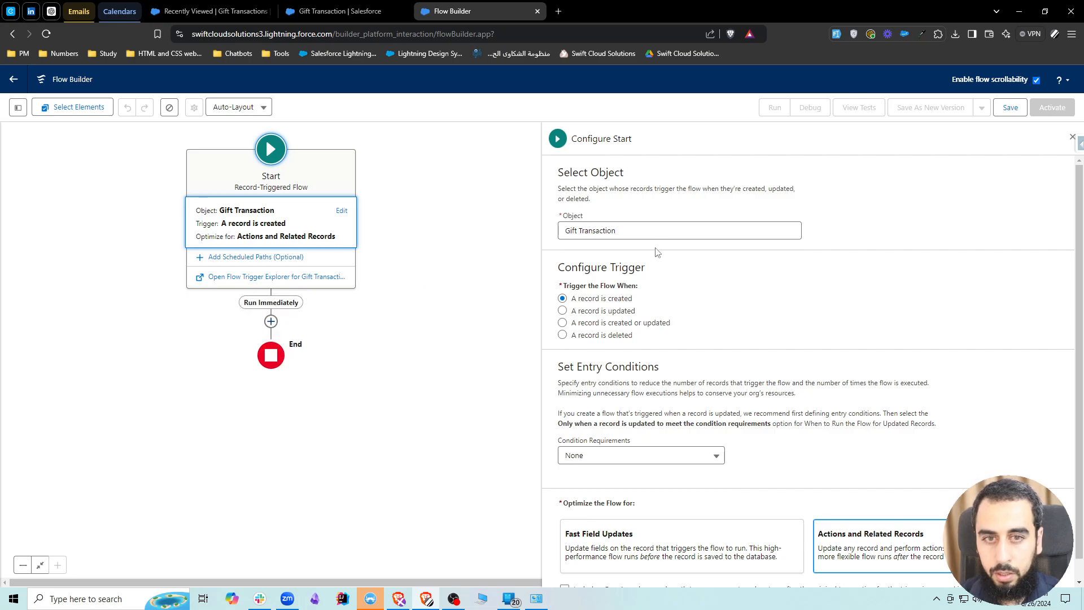
# Trigger the flow when a record is created or updated and optimize it for Fast Field Updates
pyautogui.click(630, 323)
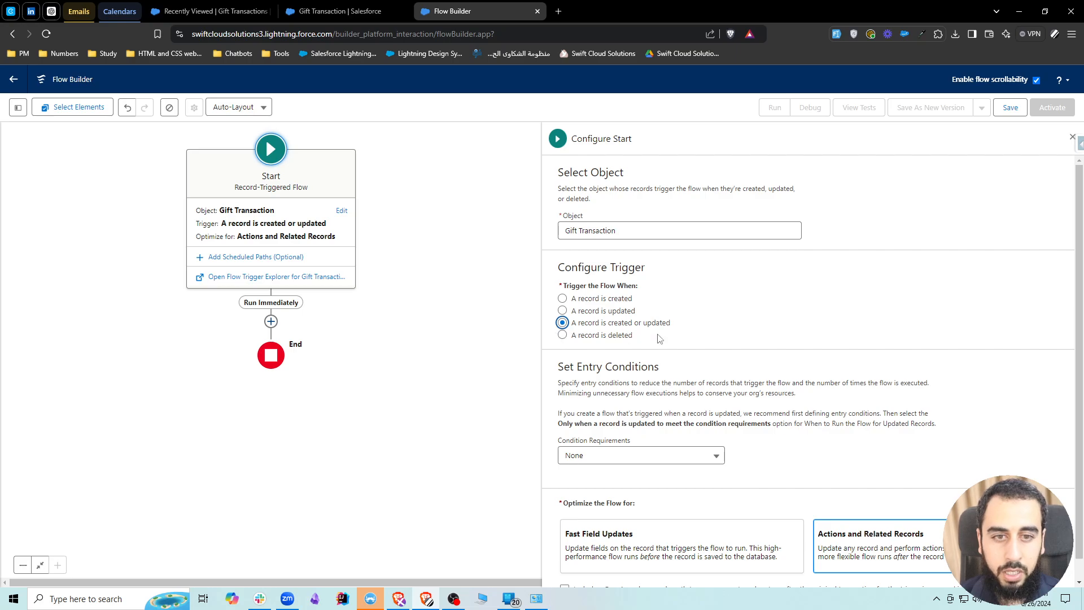
pyautogui.scroll(-1, 673, 338)
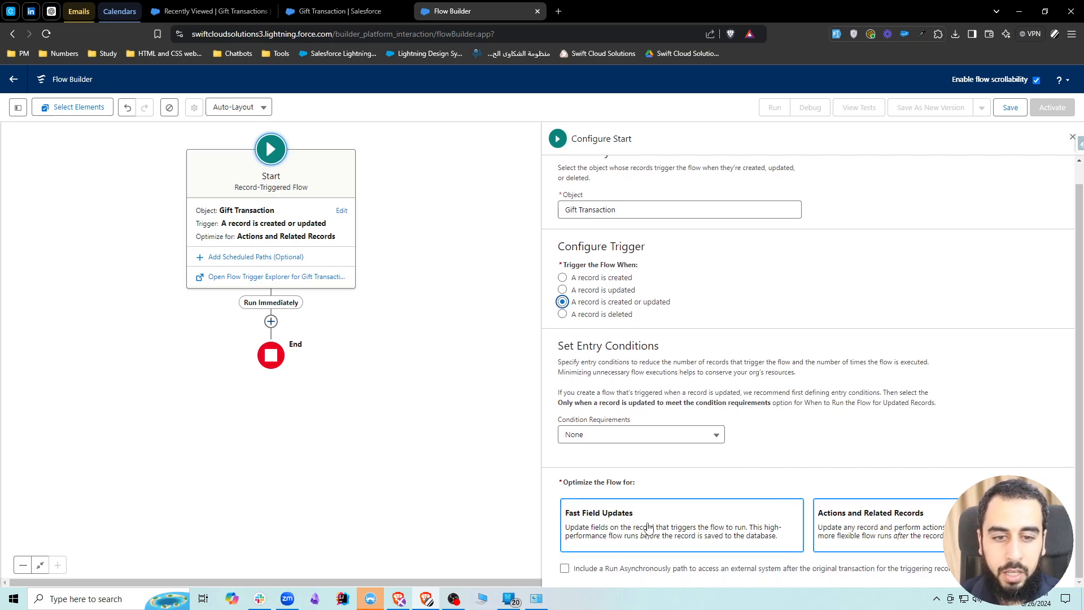
pyautogui.click(616, 529)
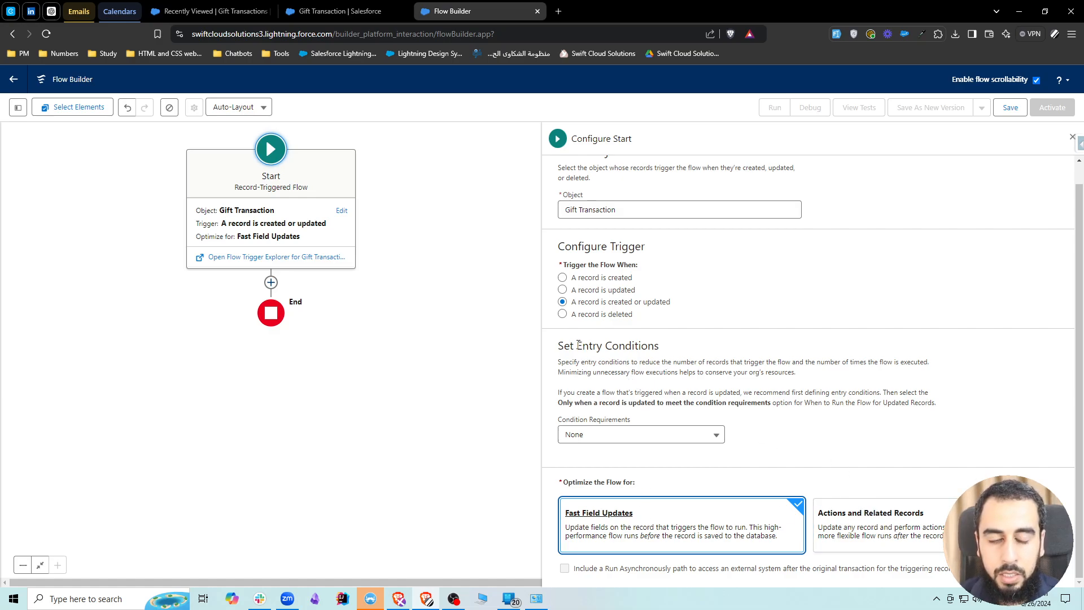
pyautogui.moveTo(579, 345); pyautogui.dragTo(658, 347)
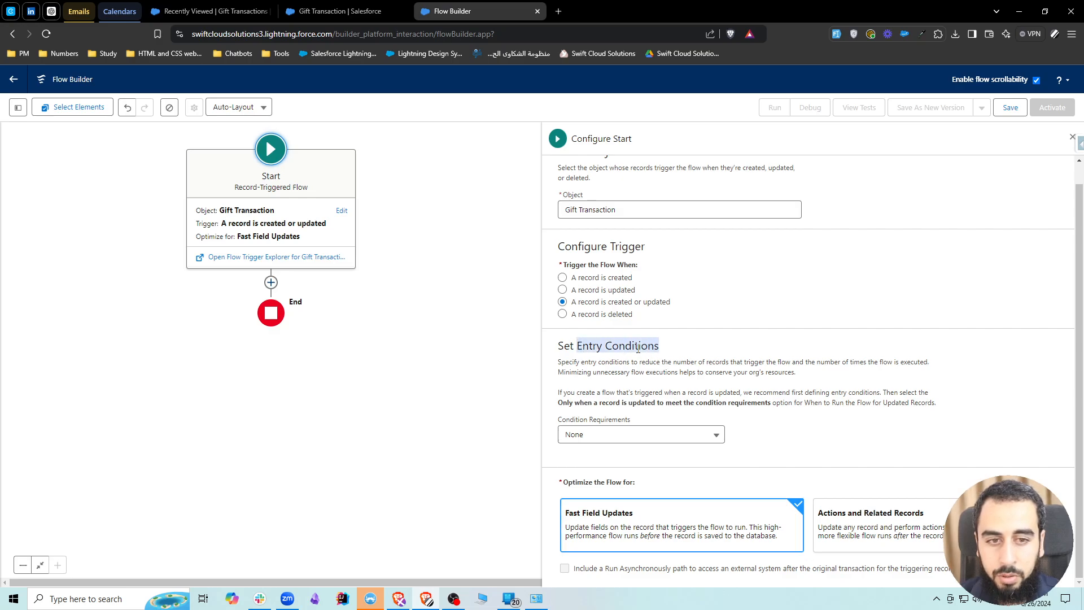
pyautogui.click(638, 349)
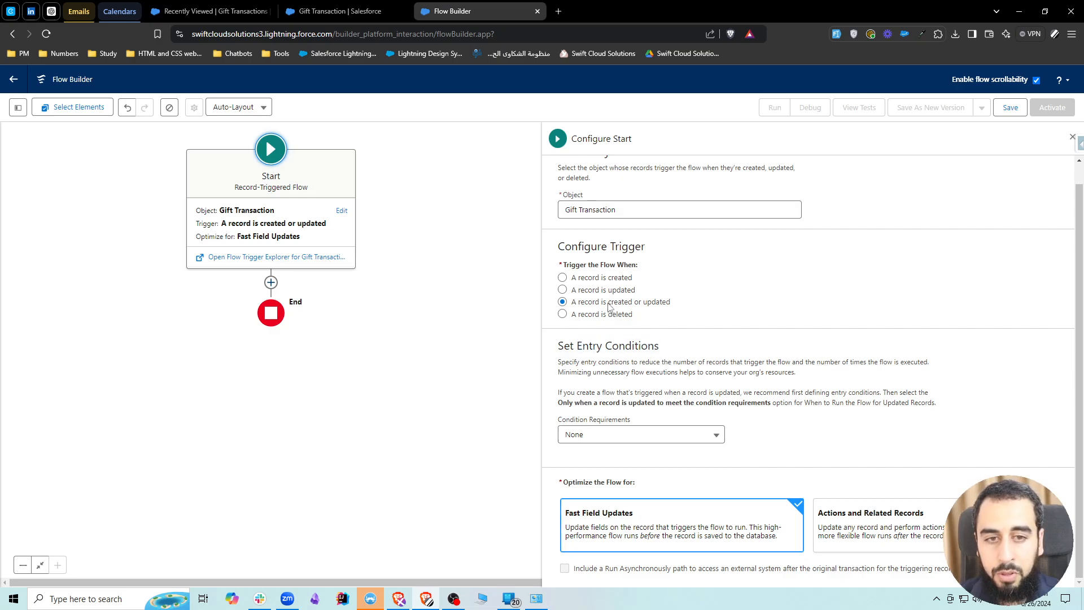
pyautogui.moveTo(608, 303); pyautogui.dragTo(633, 306)
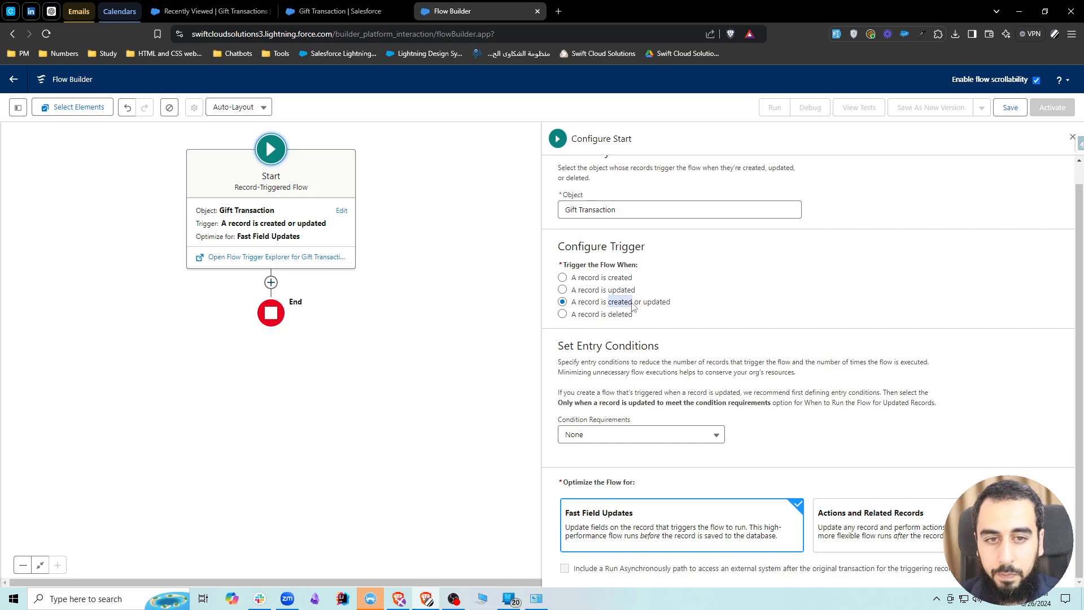
pyautogui.click(659, 340)
pyautogui.moveTo(644, 305); pyautogui.dragTo(672, 306)
pyautogui.click(633, 373)
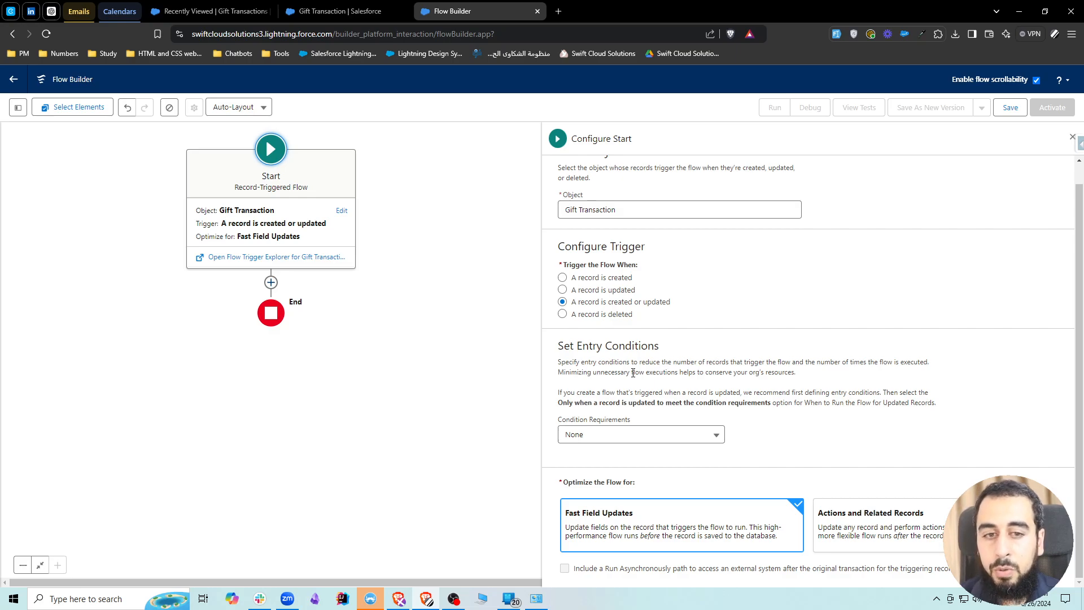
# Set the entry conditions to All Conditions Are Met (AND), with the condition CampaignId Is Null True
pyautogui.click(676, 436)
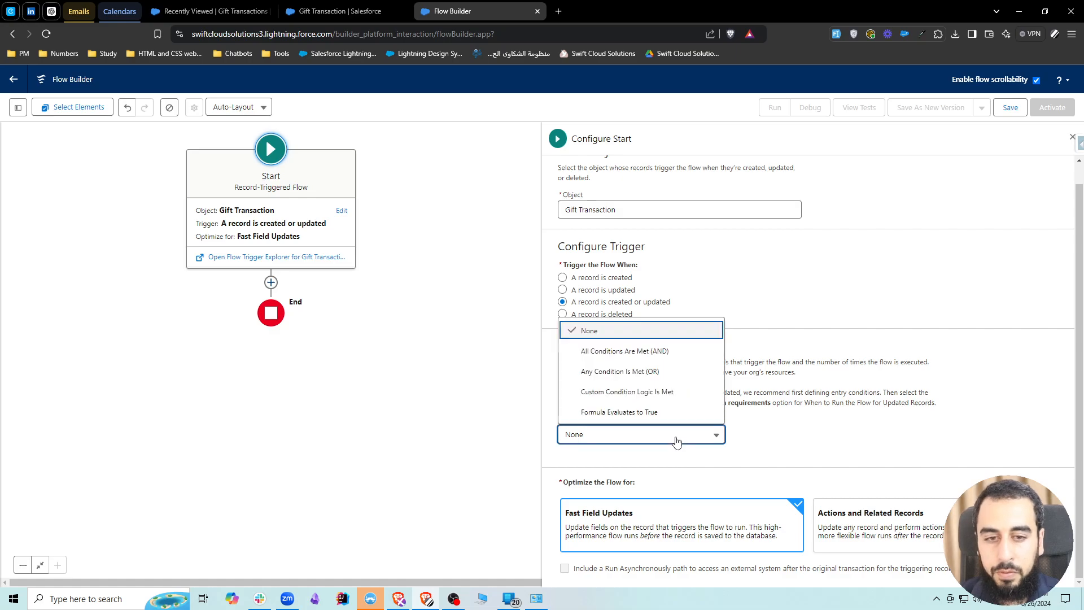
pyautogui.click(613, 352)
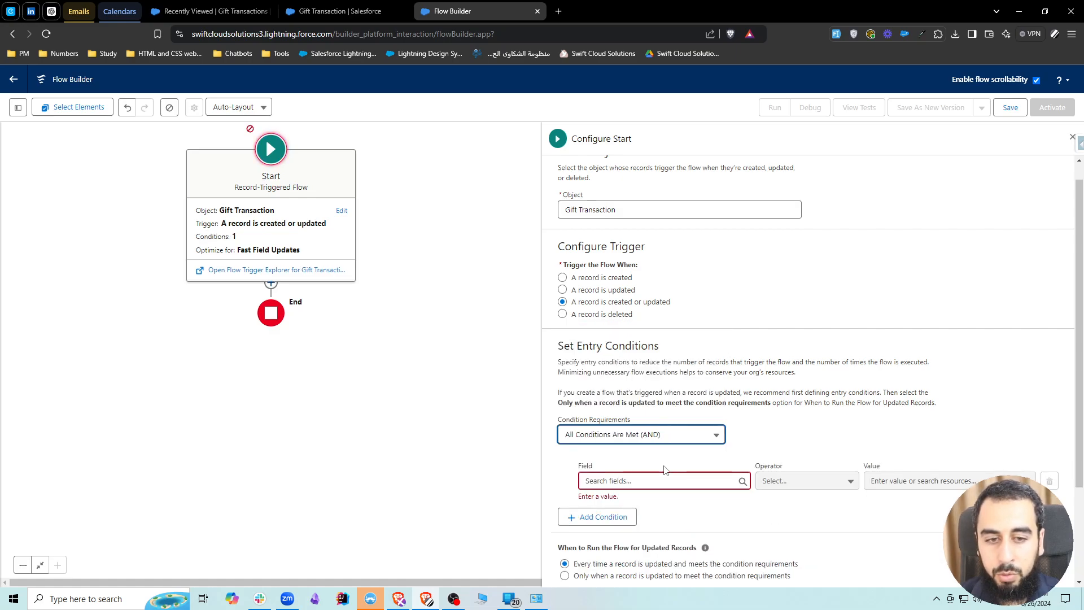
pyautogui.click(630, 480)
pyautogui.write('campa')
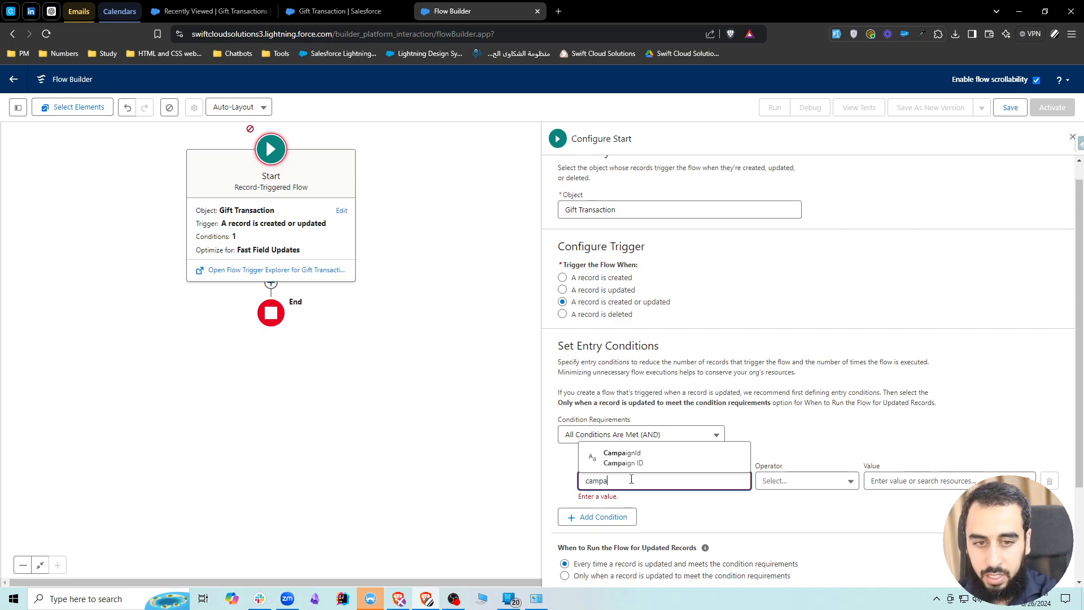
pyautogui.click(621, 458)
pyautogui.click(801, 480)
pyautogui.click(780, 437)
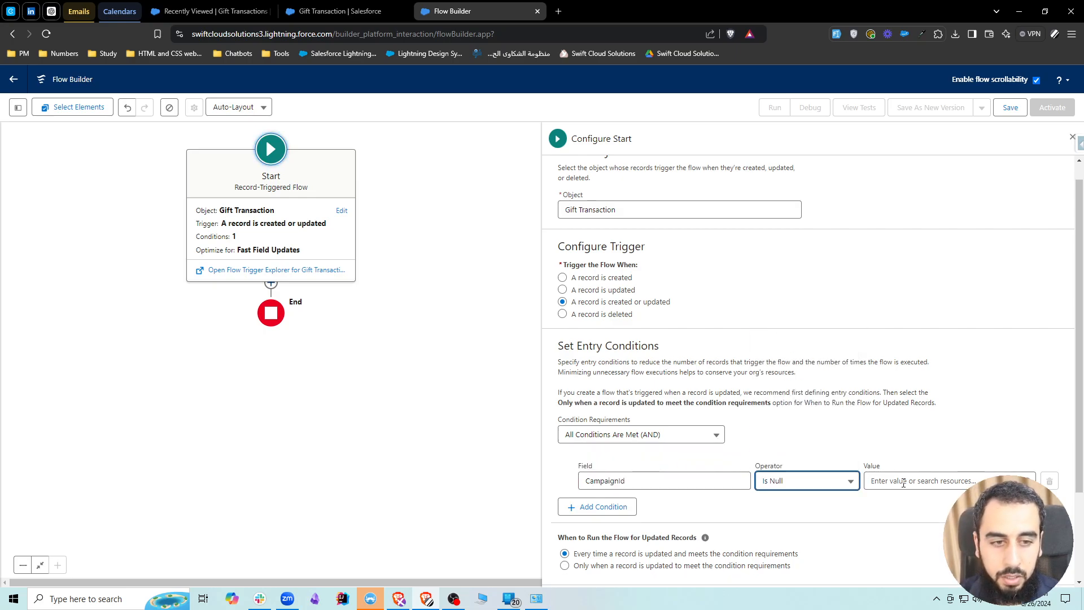
pyautogui.click(906, 480)
pyautogui.write('tr')
pyautogui.click(926, 458)
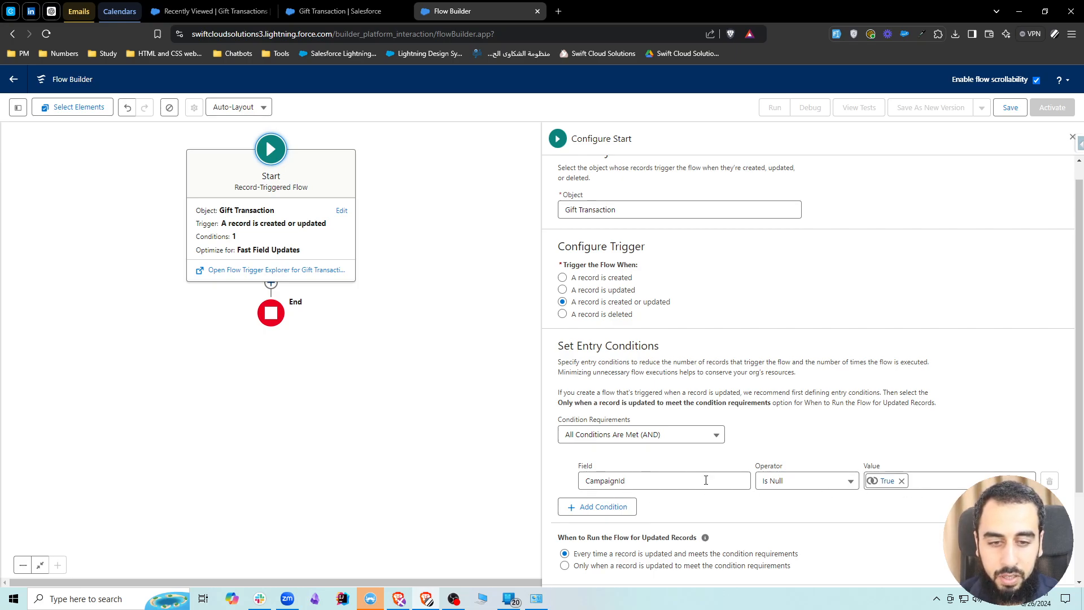
pyautogui.scroll(-1, 728, 474)
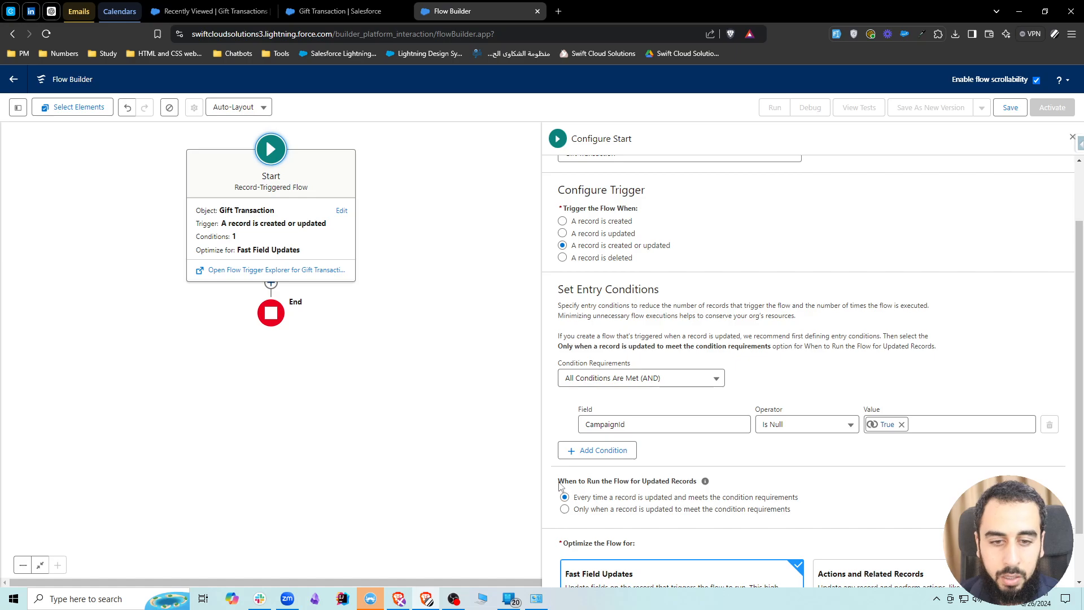
pyautogui.moveTo(559, 485); pyautogui.dragTo(698, 488)
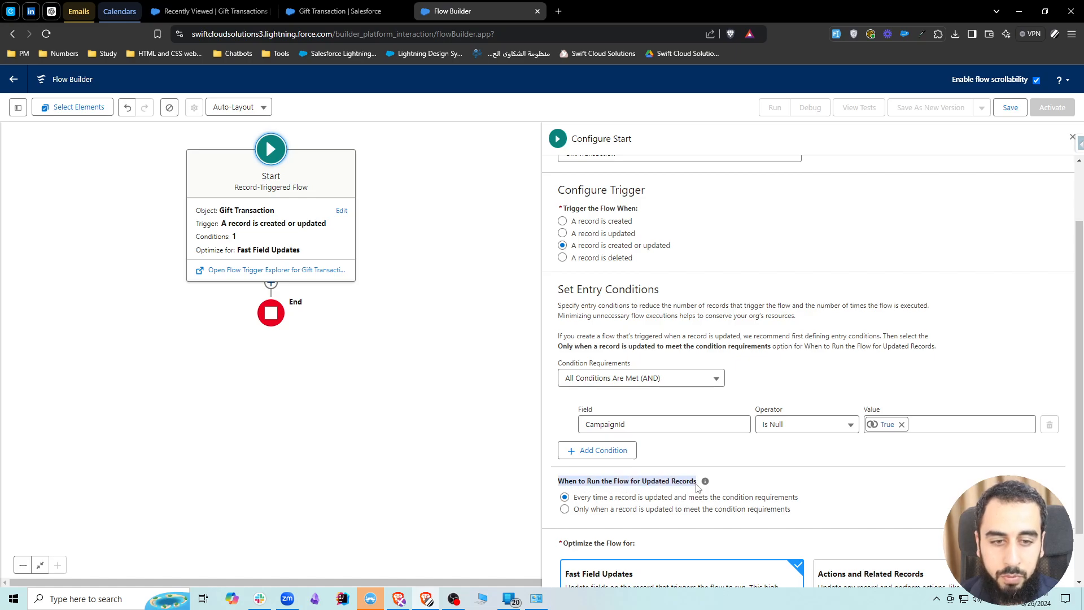
pyautogui.moveTo(575, 499); pyautogui.dragTo(817, 501)
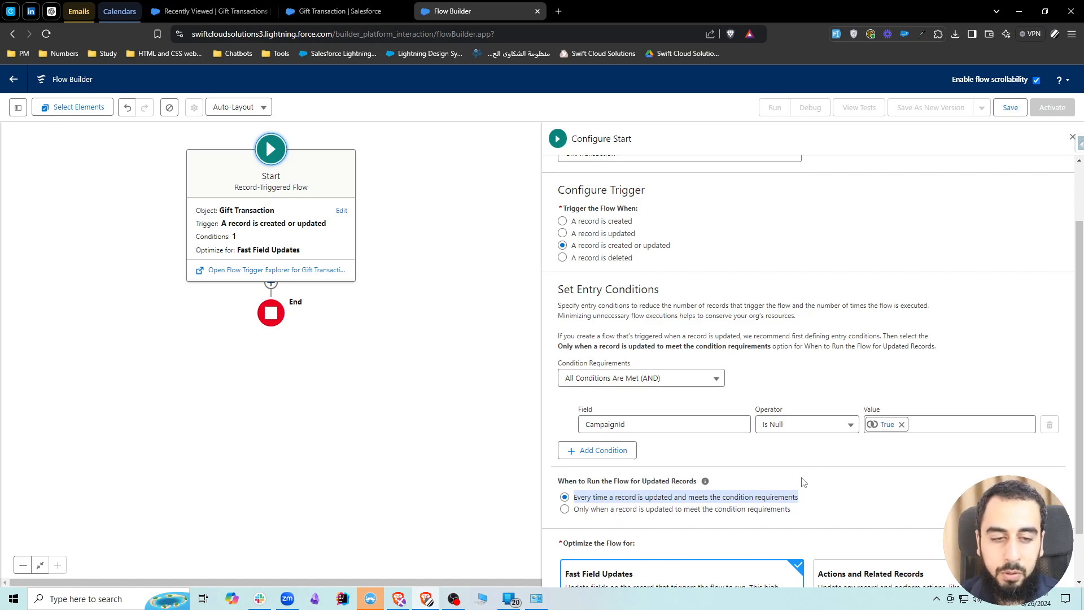
pyautogui.click(590, 501)
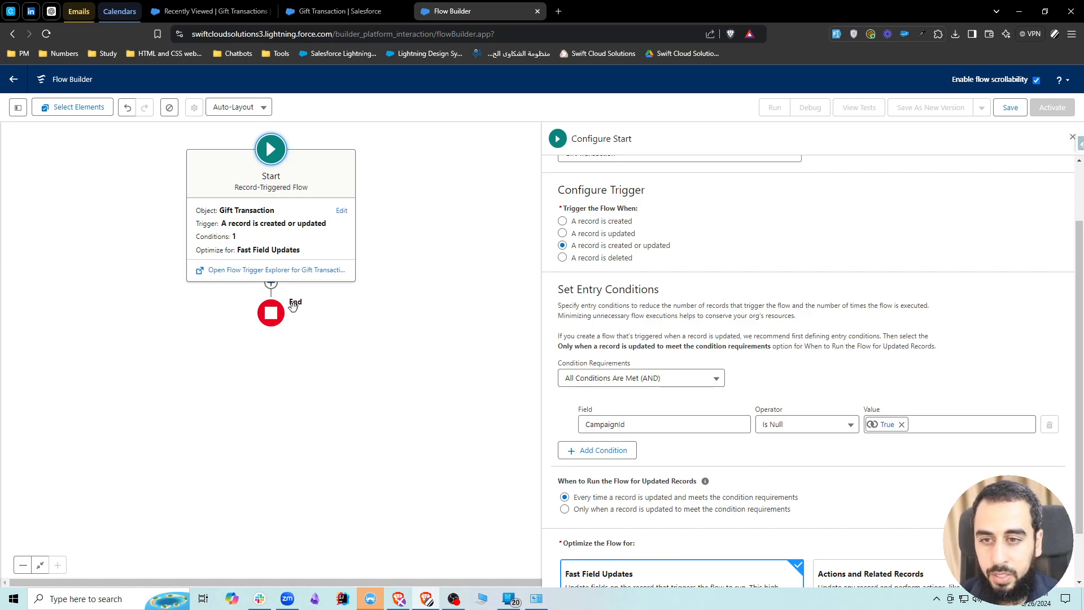
# Collapse the Start element's details on the canvas and close its configuration
pyautogui.moveTo(383, 283); pyautogui.dragTo(412, 308)
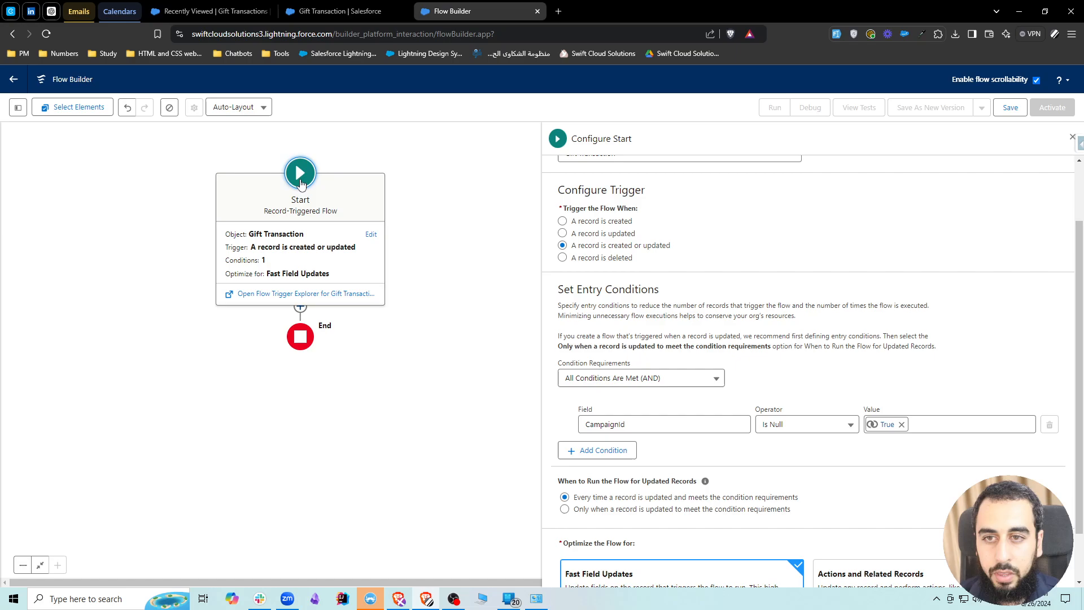
pyautogui.click(301, 180)
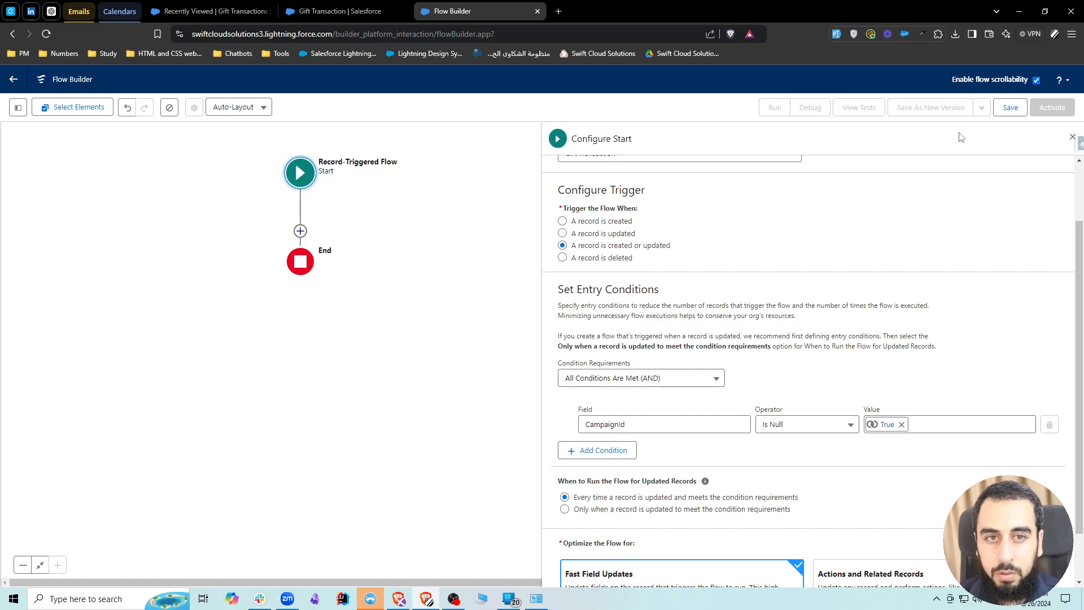
pyautogui.click(1071, 137)
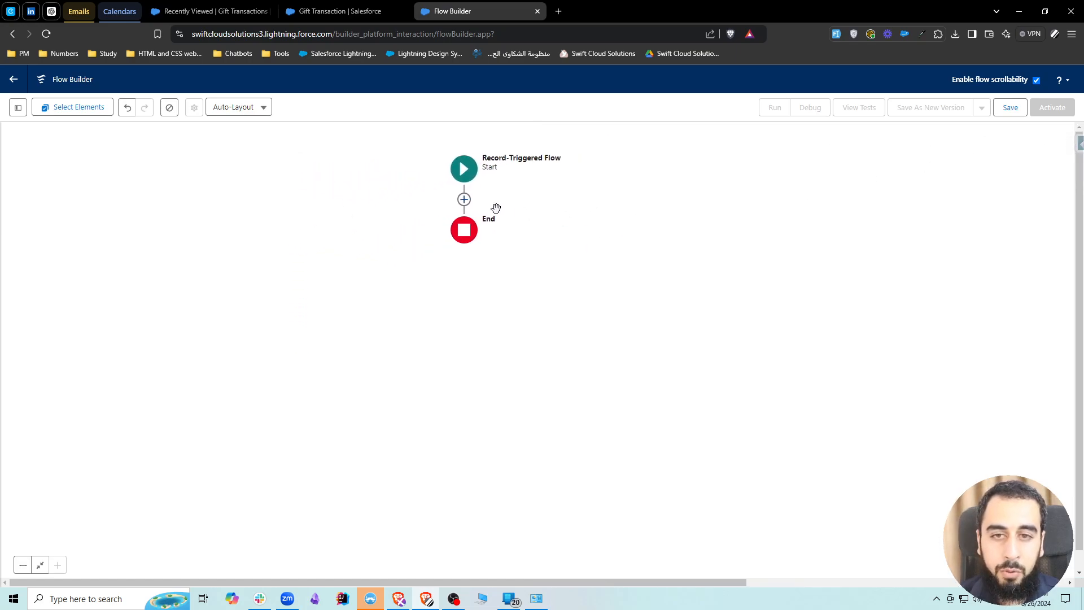
# Add a Get Records element between the flow's Start and End
pyautogui.click(467, 198)
pyautogui.write('get')
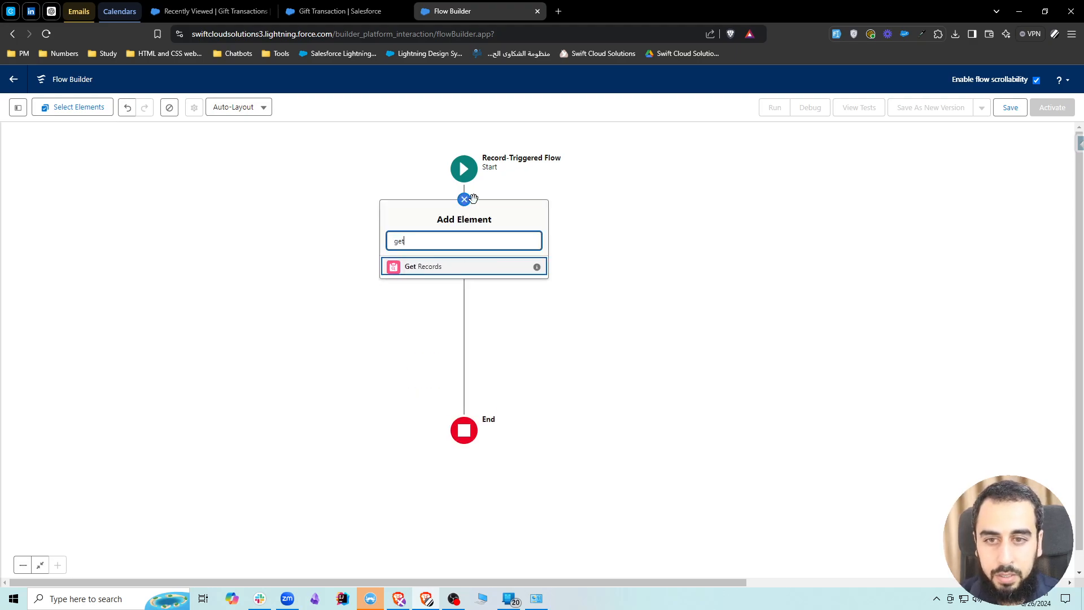
pyautogui.click(432, 268)
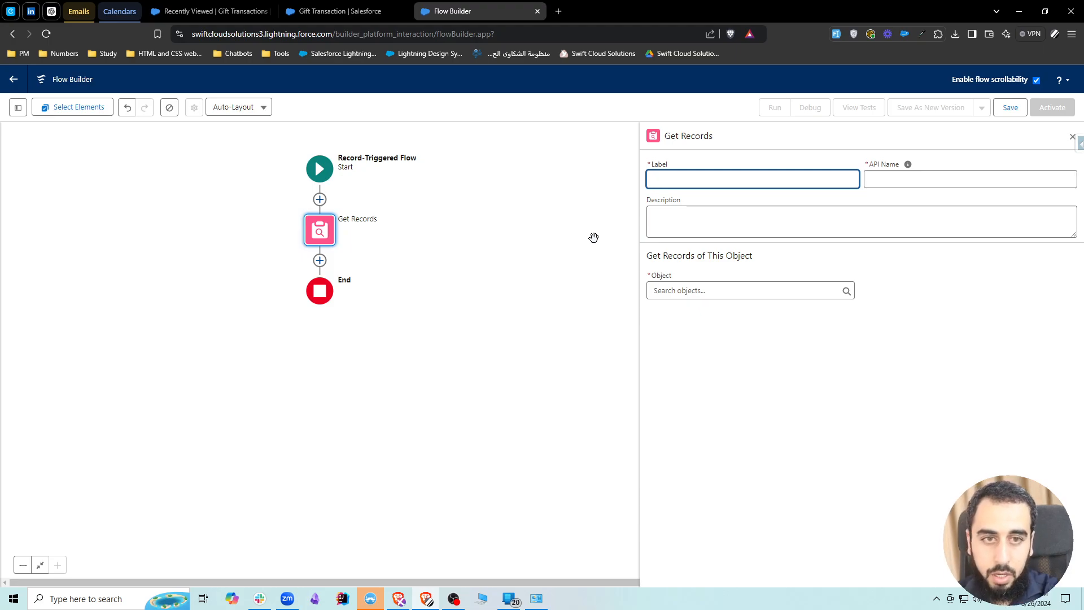
# Label the Get Records element "Get Campaign Annual Appeal"
pyautogui.write('Get')
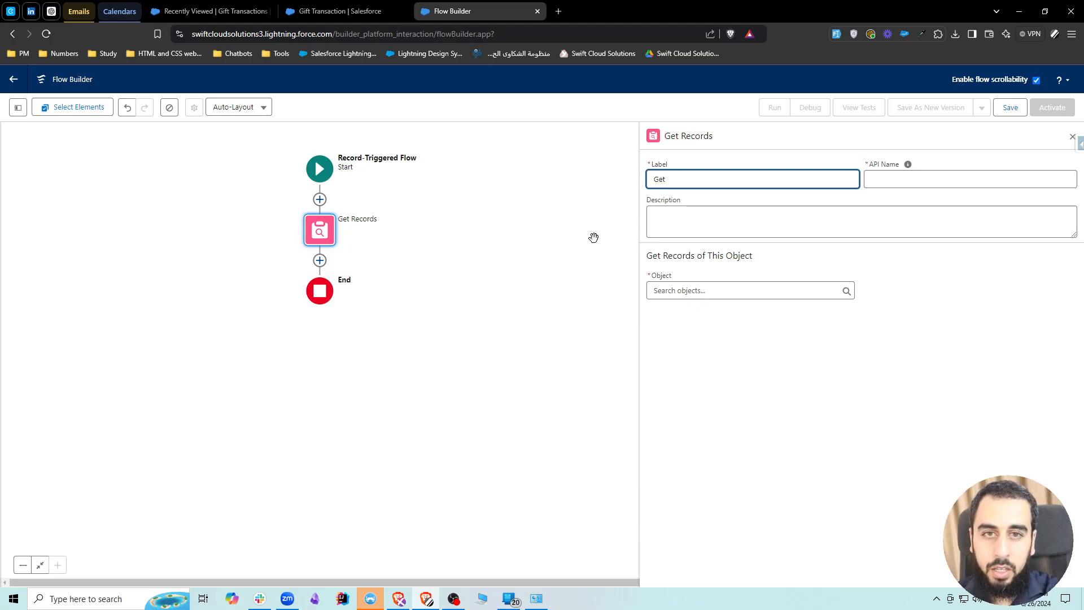
pyautogui.write(' An')
pyautogui.press('BackSpace')
pyautogui.write('nnual ')
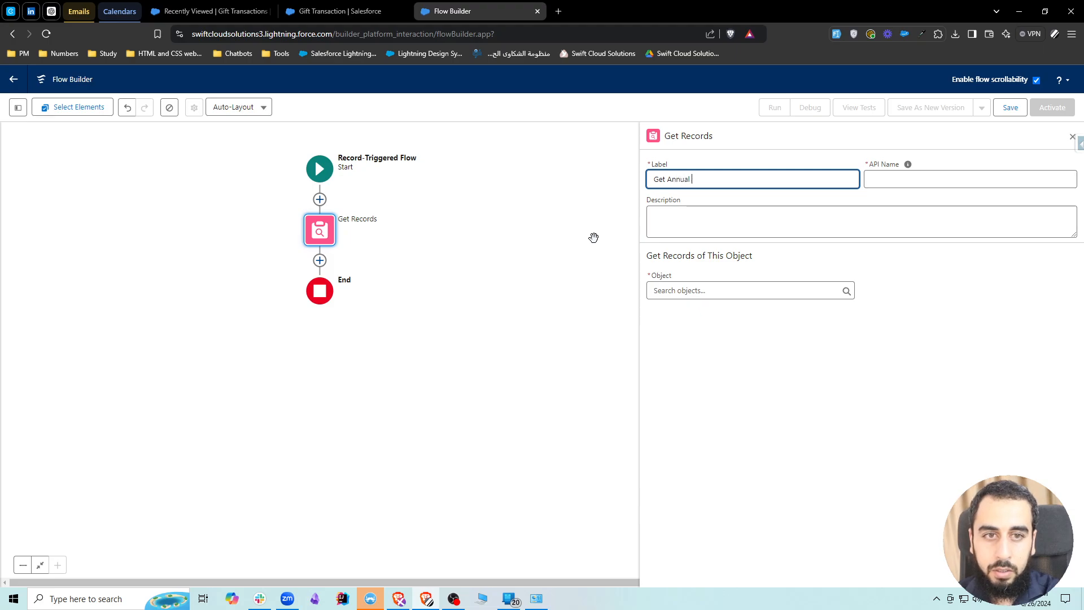
pyautogui.write('Appeal Campaign')
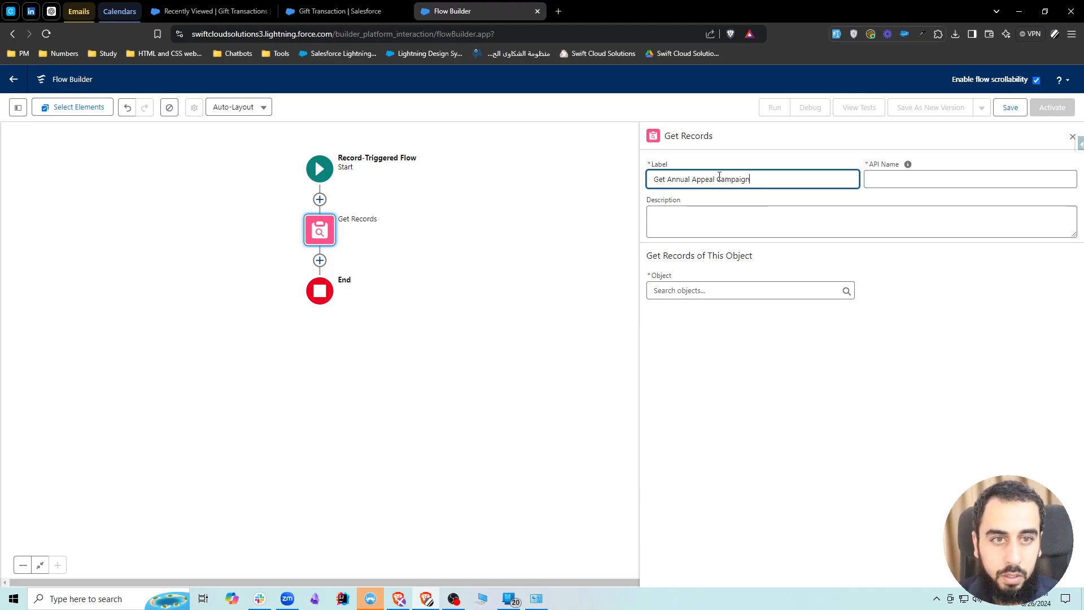
pyautogui.hotkey('ctrl', 'BackSpace')
pyautogui.click(667, 180)
pyautogui.write('Campaign')
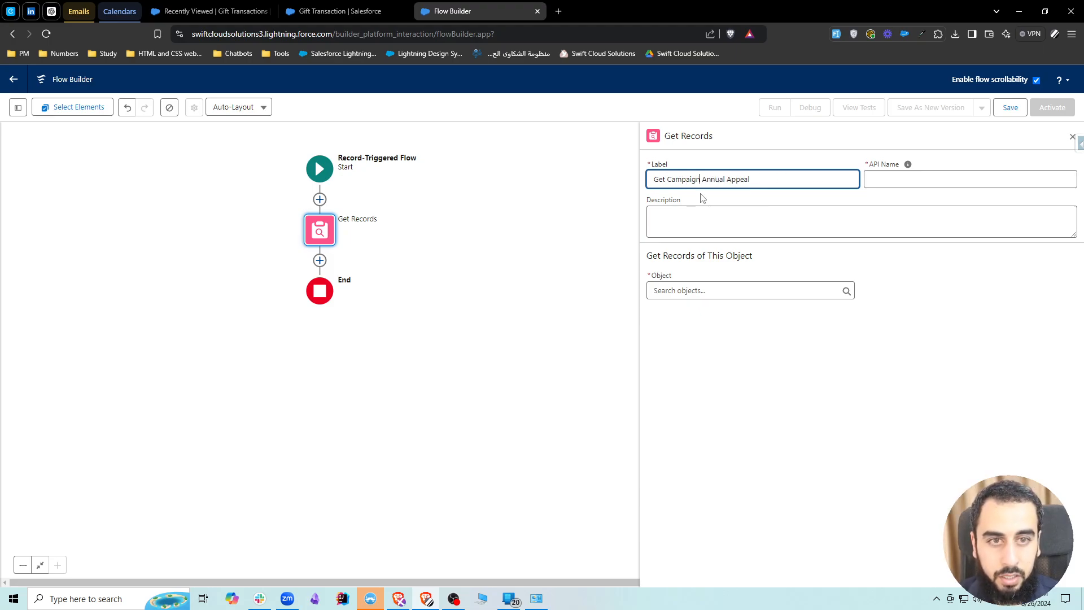
# Change the Get Records element's label to "Get Campaign - Annual Appeal"
pyautogui.write(' -')
pyautogui.click(766, 198)
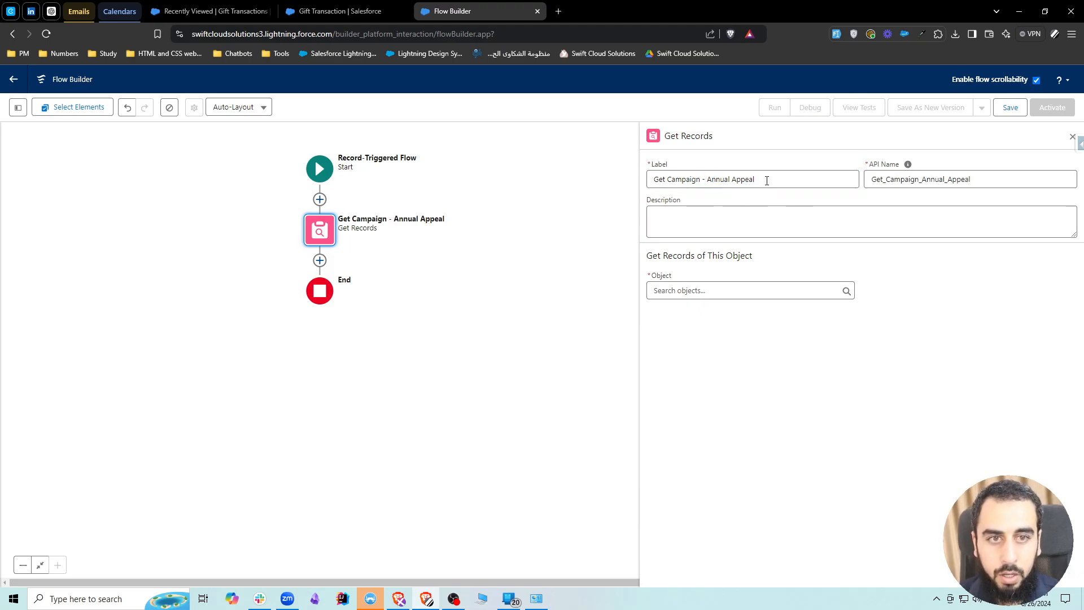
pyautogui.moveTo(767, 180); pyautogui.dragTo(637, 175)
pyautogui.click(740, 199)
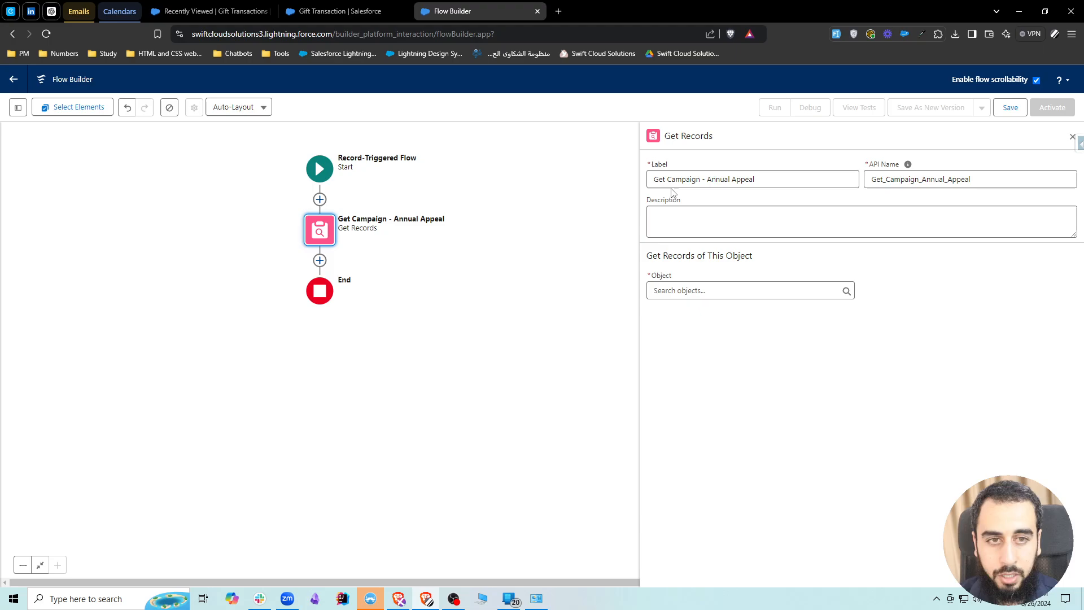
pyautogui.moveTo(652, 179); pyautogui.dragTo(773, 181)
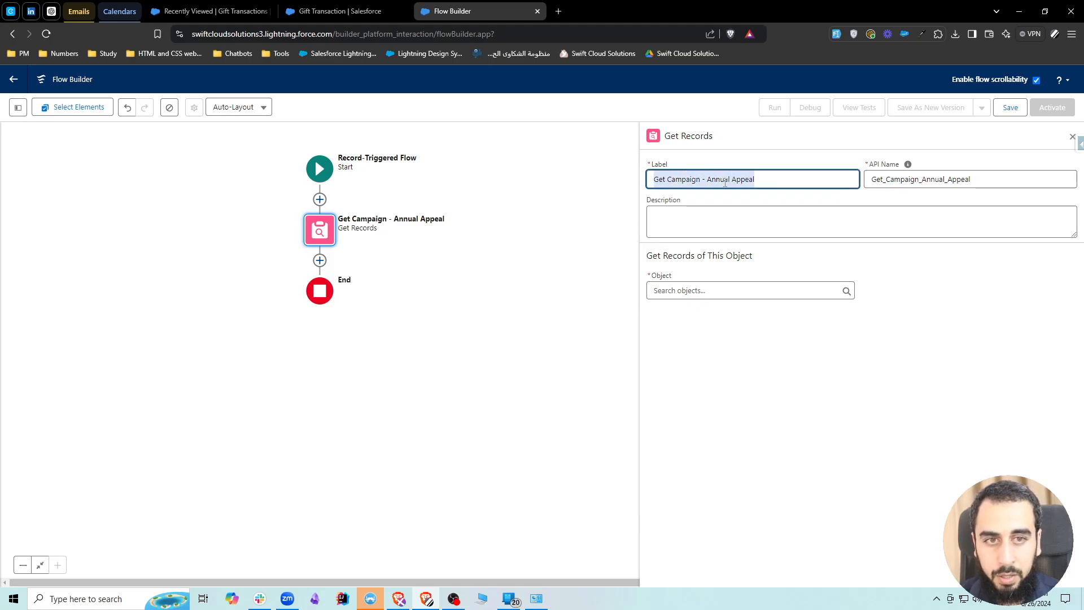
pyautogui.click(708, 179)
pyautogui.moveTo(707, 180); pyautogui.dragTo(768, 180)
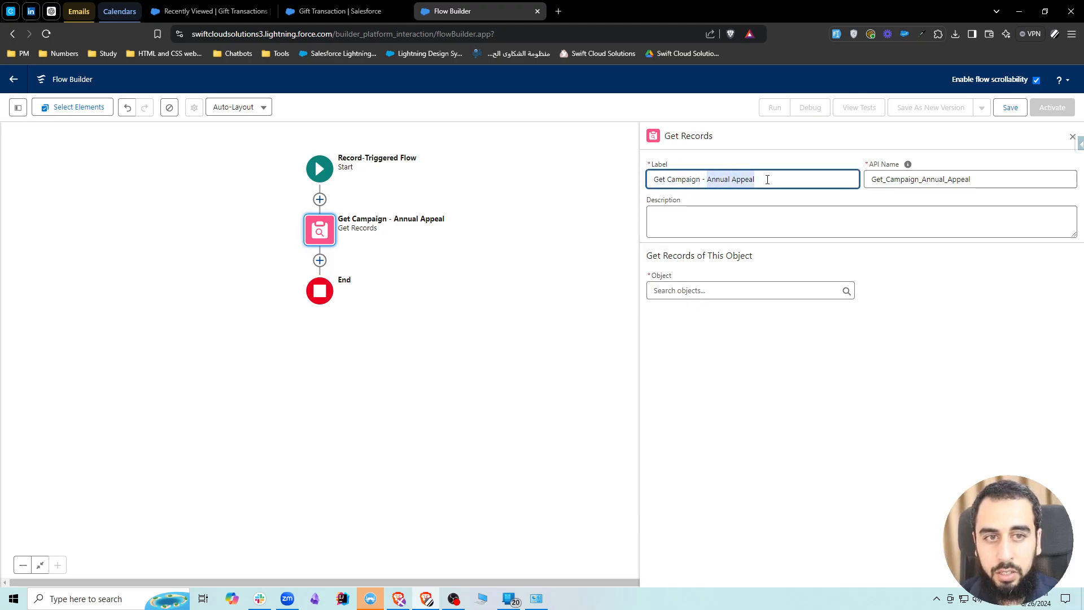
# Set the object whose records the element retrieves to Campaign
pyautogui.click(686, 291)
pyautogui.write('campa')
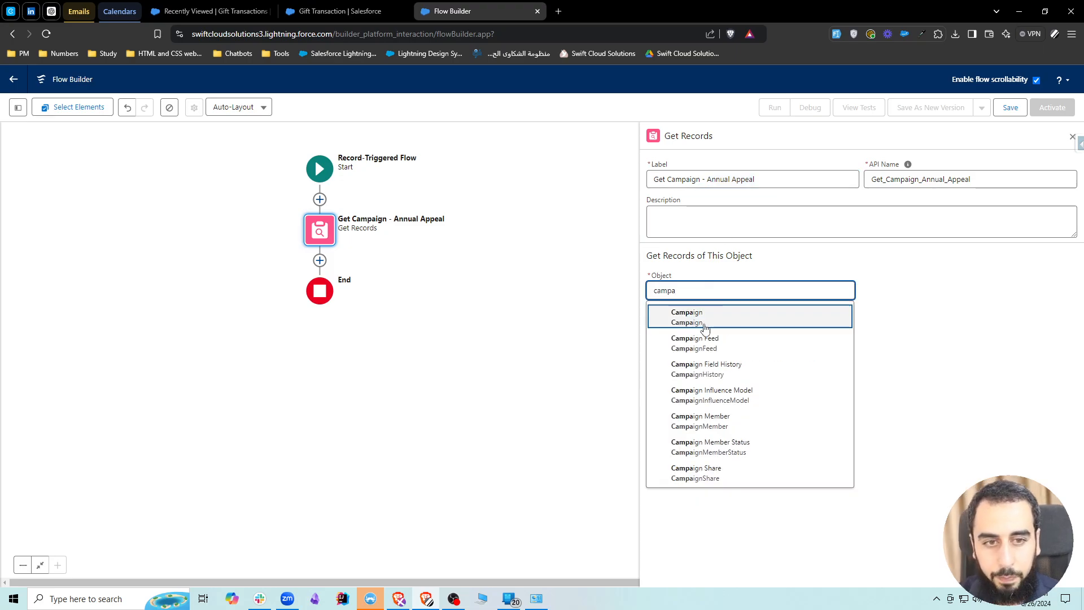
pyautogui.click(686, 317)
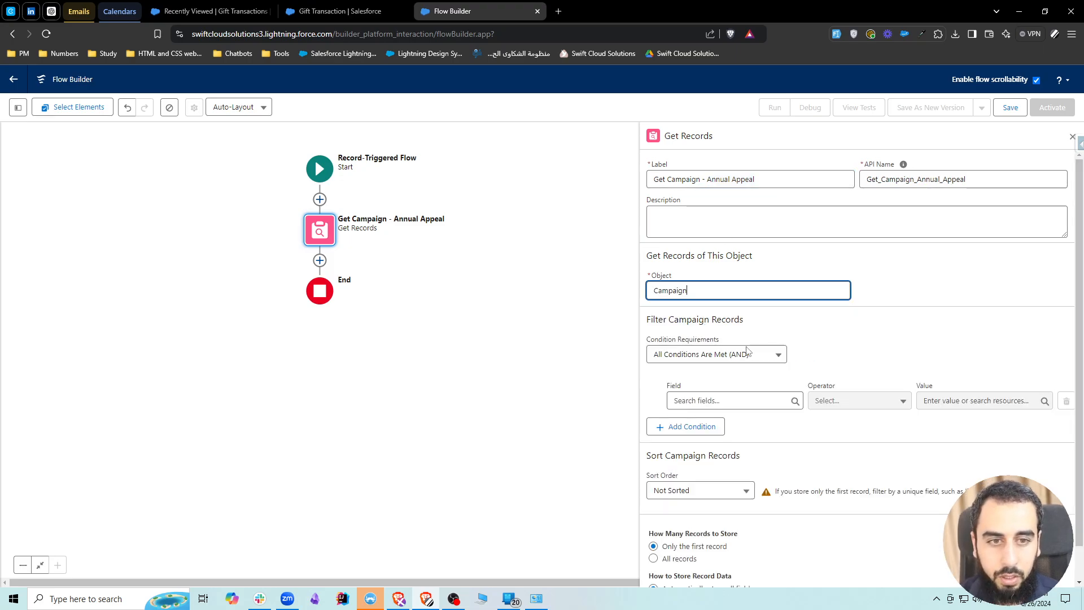
# Start the Campaign record filter with a condition on the Type field using the Equals operator
pyautogui.click(713, 401)
pyautogui.write('type')
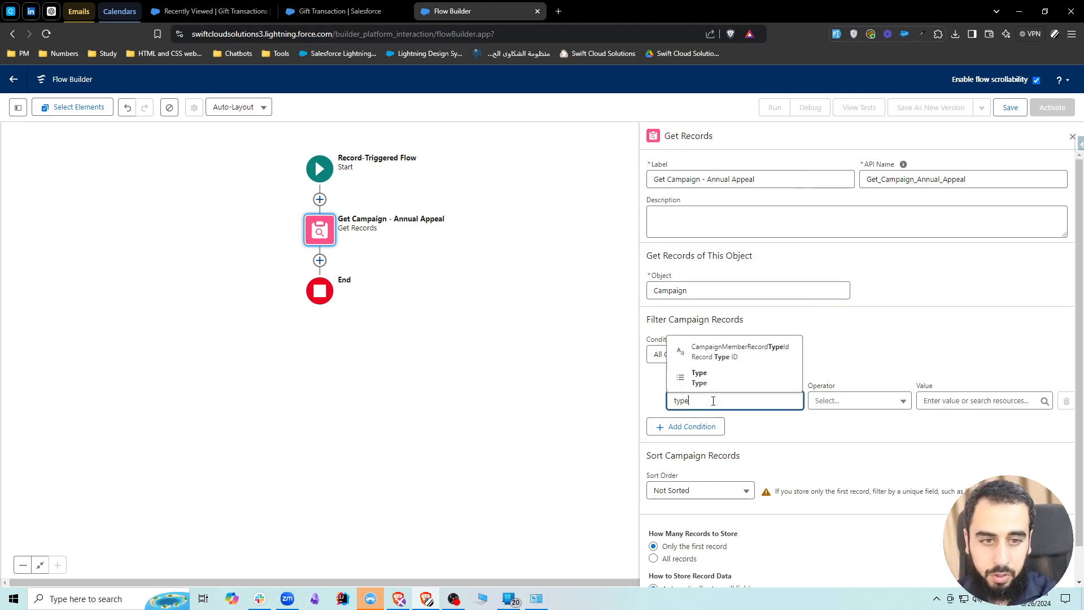
pyautogui.click(700, 377)
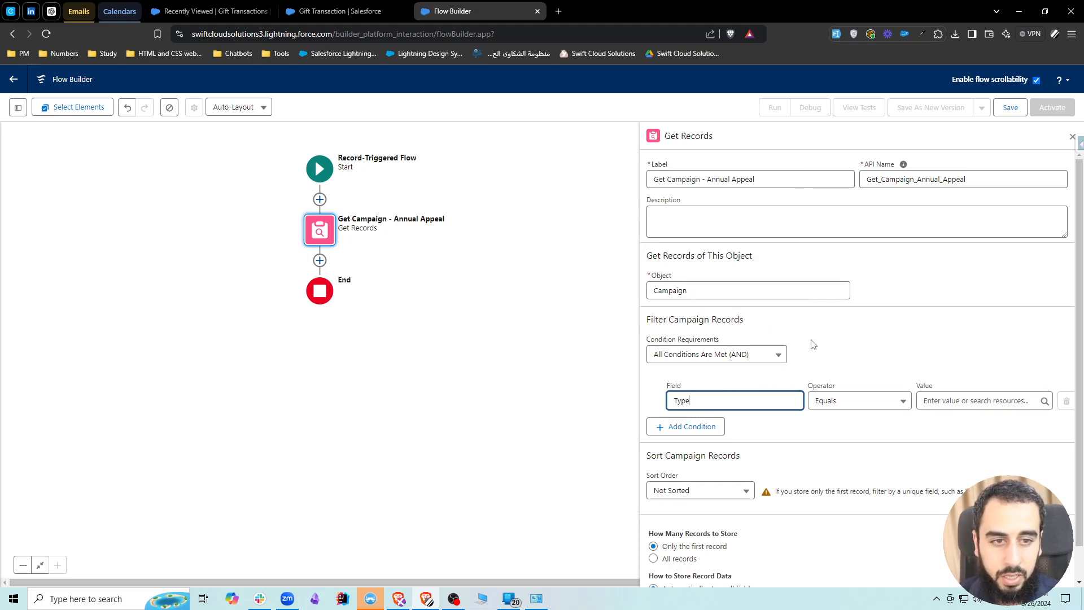
pyautogui.click(825, 341)
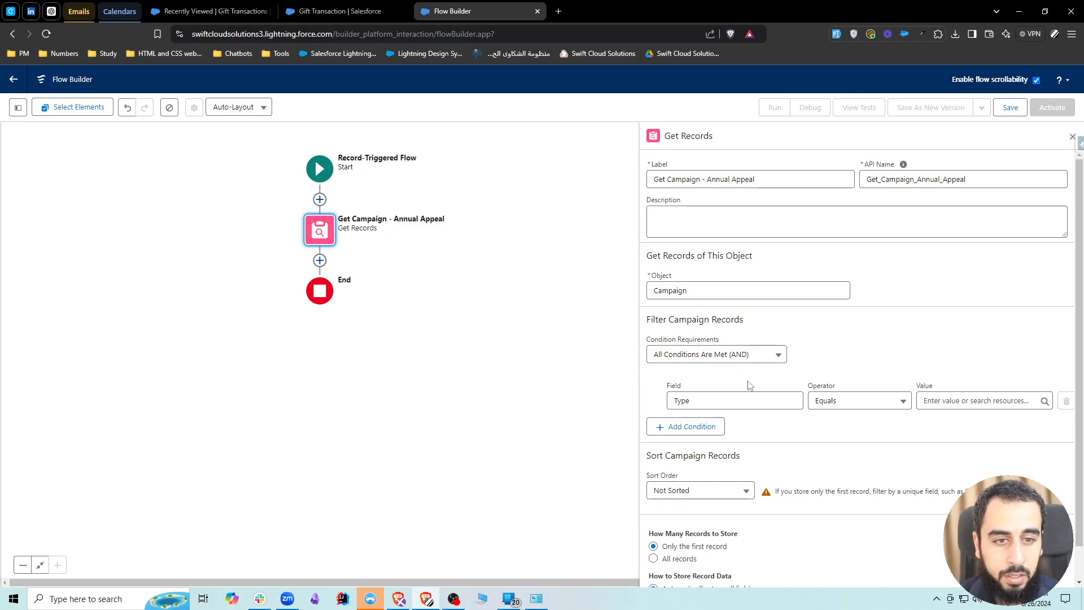
# Look through the picklist values offered for the Type condition
pyautogui.click(963, 402)
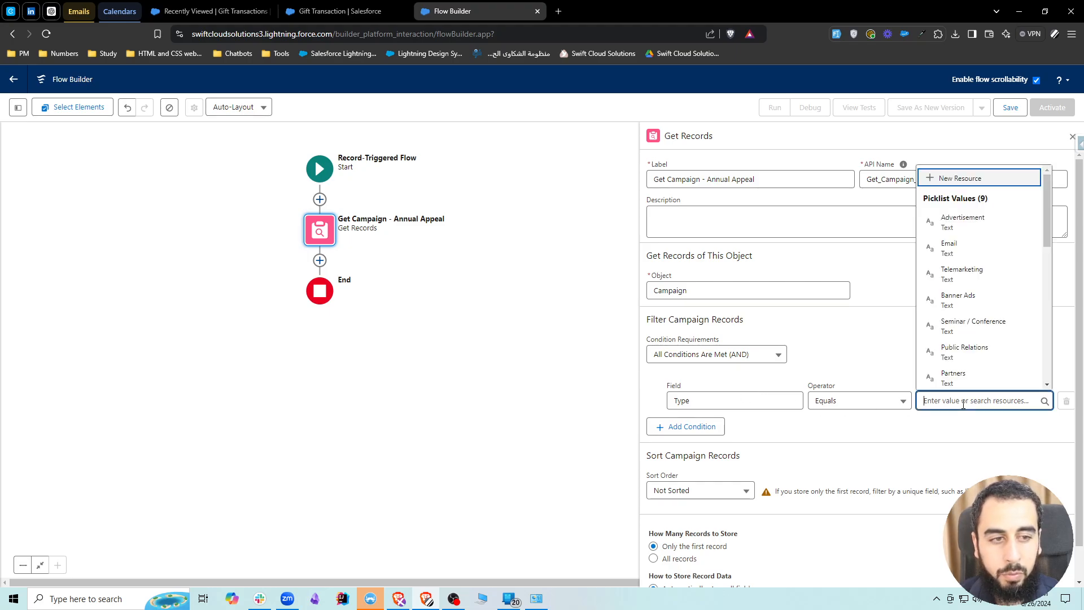
pyautogui.scroll(-3, 975, 339)
pyautogui.scroll(2, 972, 330)
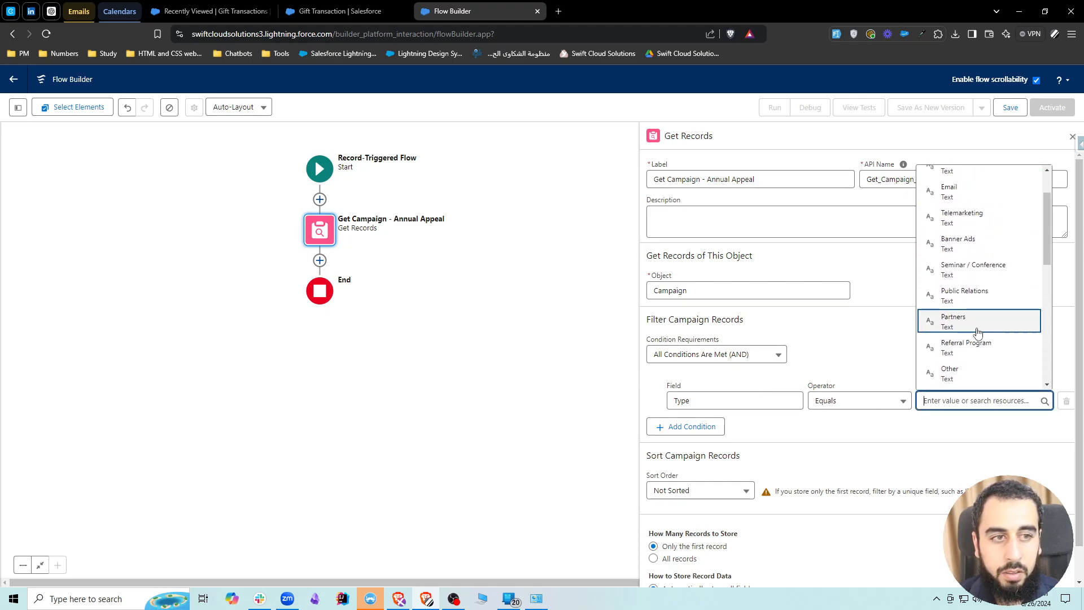
pyautogui.scroll(2, 954, 331)
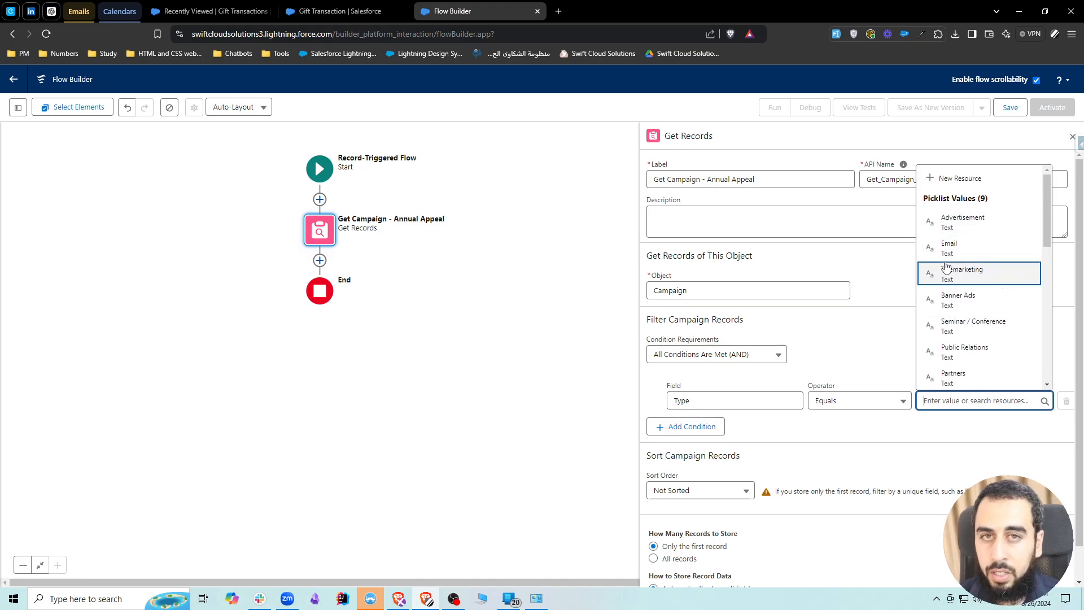
pyautogui.scroll(-3, 949, 265)
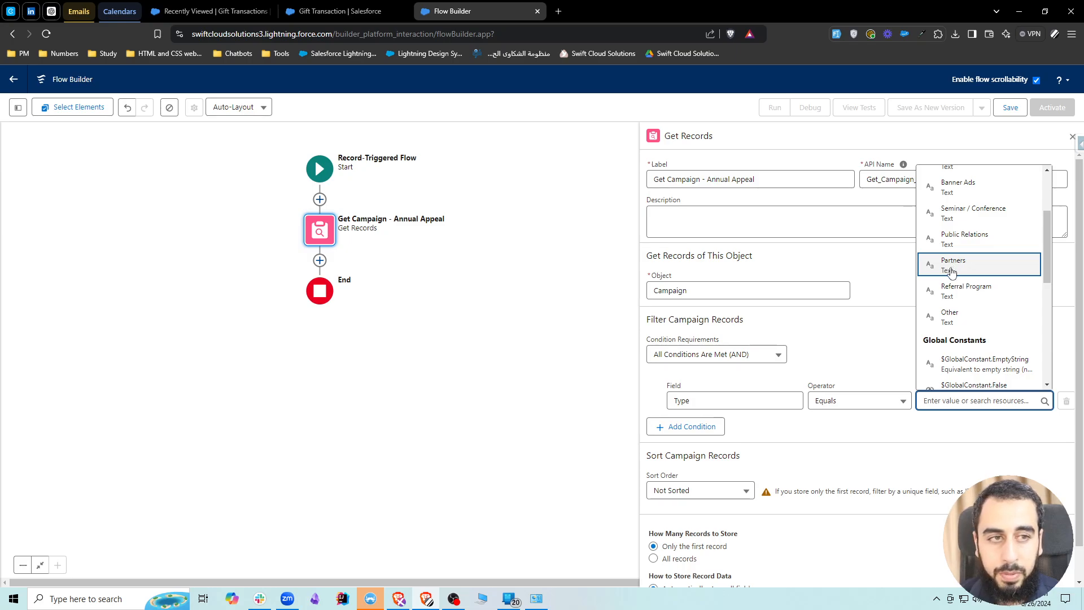
pyautogui.scroll(1, 960, 288)
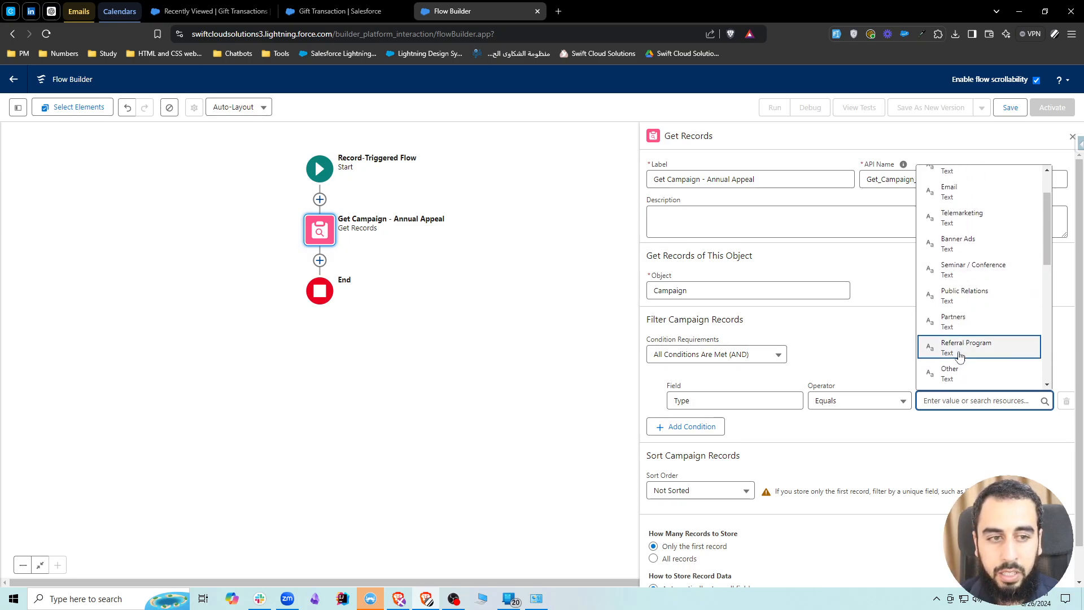
# Open the Campaigns list in the Donor Engagement app and copy the Annual Appeal campaign's Type value
pyautogui.click(339, 11)
pyautogui.click(209, 11)
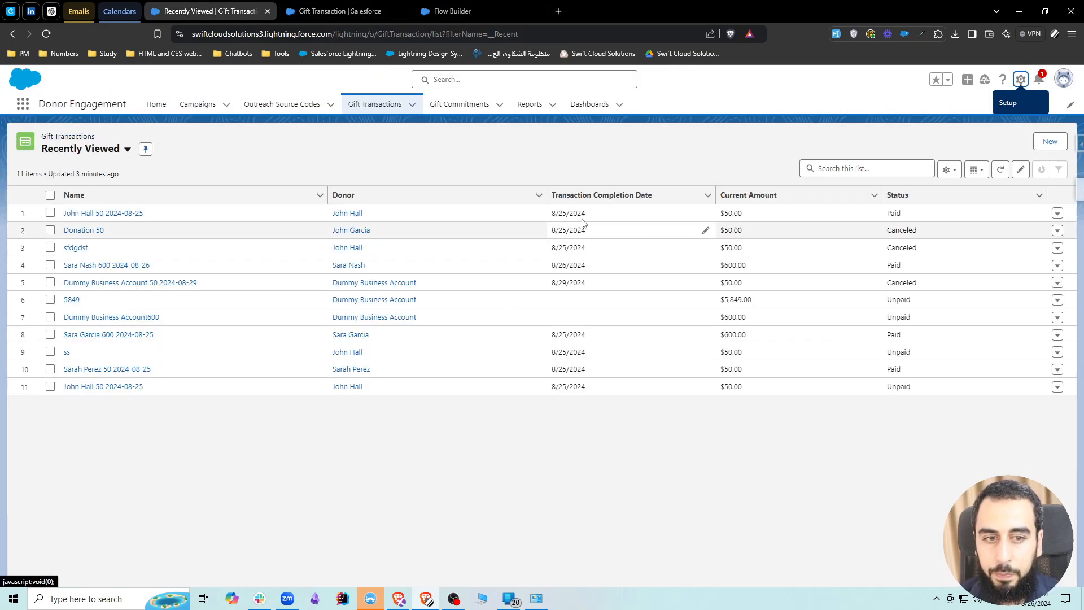
pyautogui.click(192, 104)
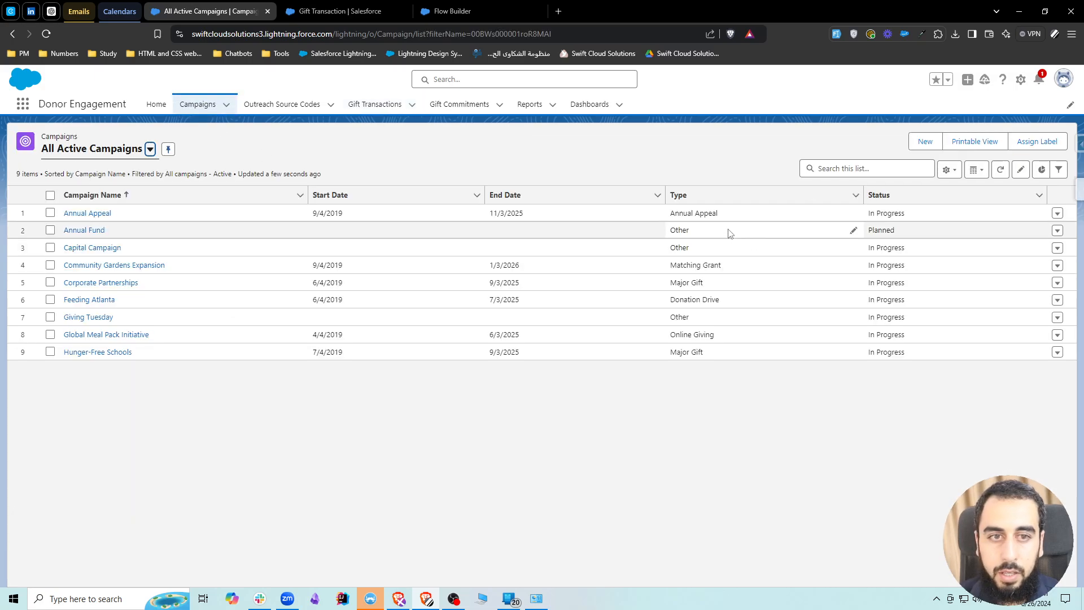
pyautogui.moveTo(717, 214); pyautogui.dragTo(672, 215)
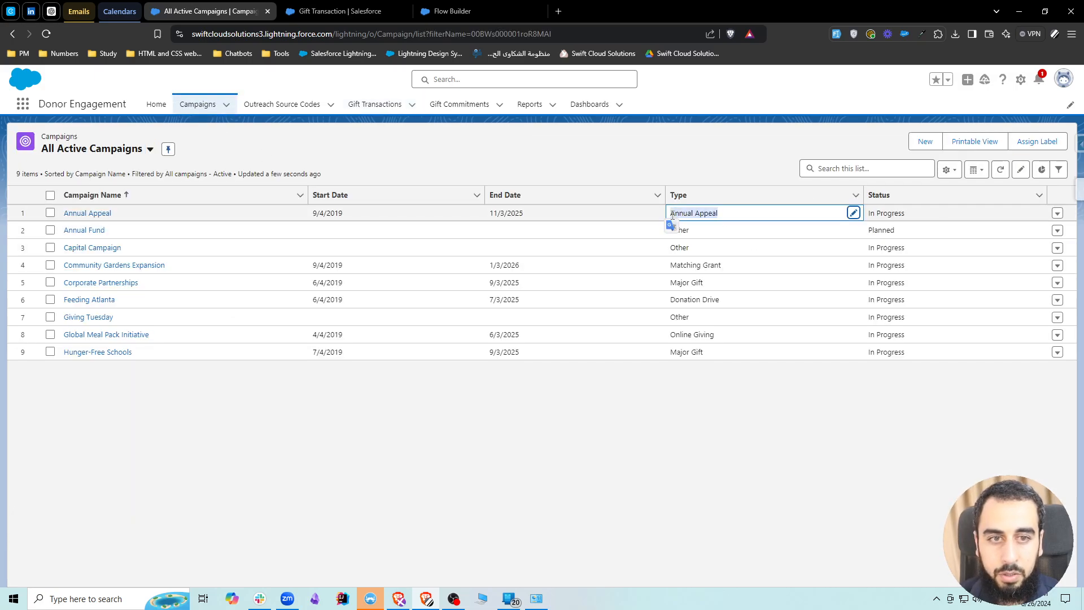
pyautogui.hotkey('ctrl', 'c')
# Return to Flow Builder and set the Type condition's value to the copied text "Annual Appeal"
pyautogui.click(452, 11)
pyautogui.click(941, 391)
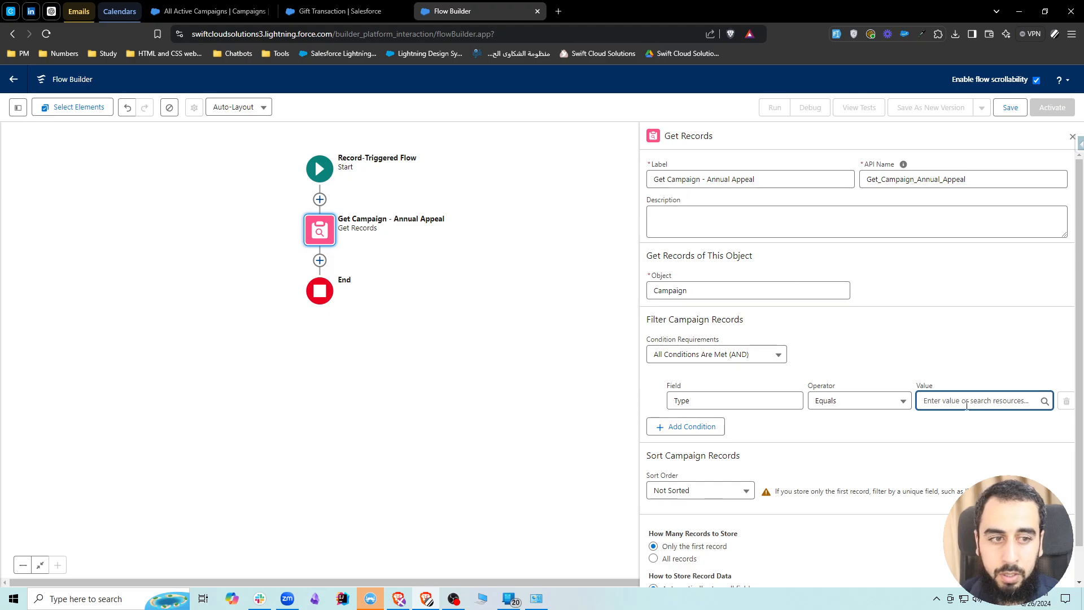
pyautogui.hotkey('ctrl', 'v')
pyautogui.click(917, 351)
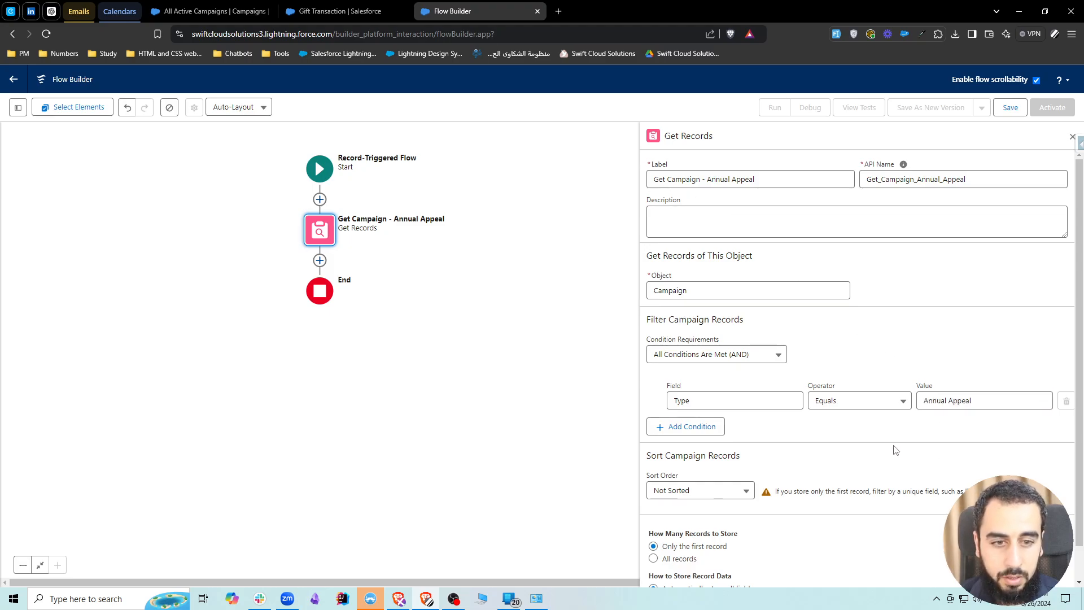
# Set how the campaign's record data is stored to "Choose fields and let Salesforce do the rest"
pyautogui.scroll(-1, 894, 449)
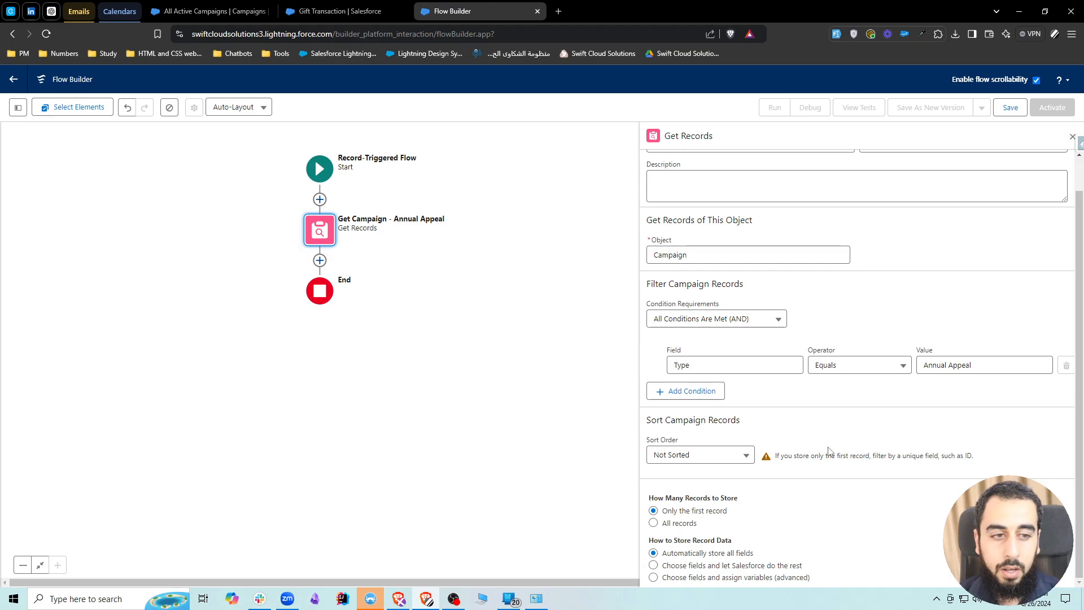
pyautogui.moveTo(663, 511); pyautogui.dragTo(732, 511)
pyautogui.click(798, 515)
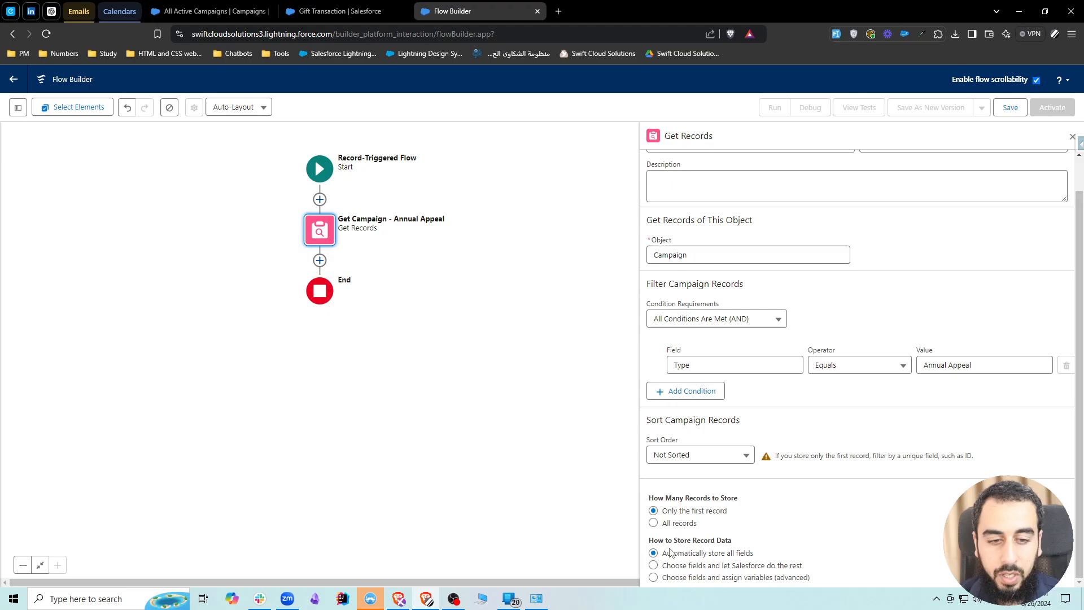
pyautogui.moveTo(649, 540); pyautogui.dragTo(734, 547)
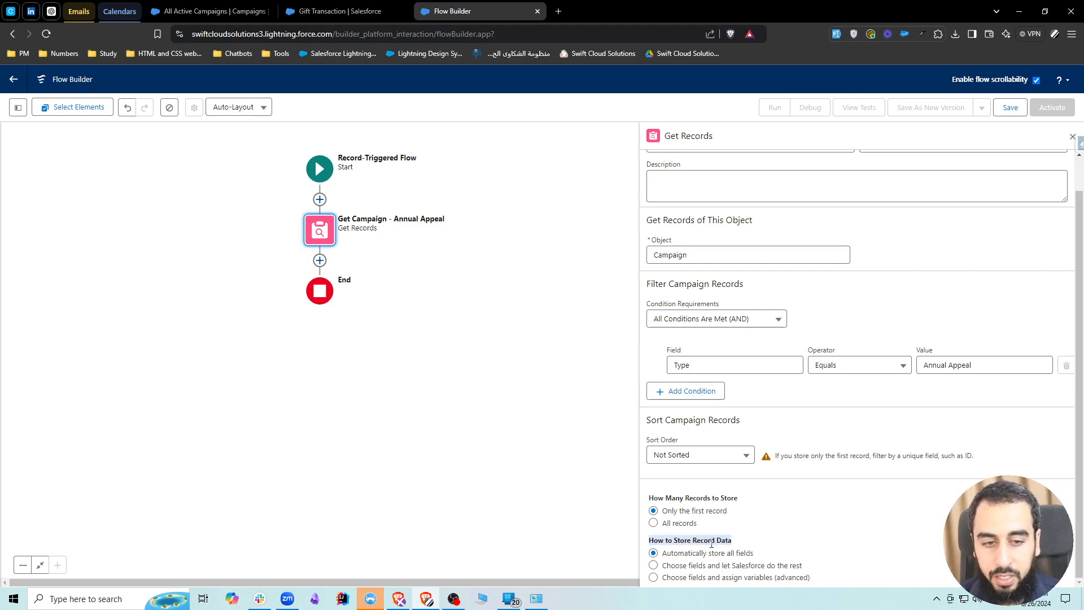
pyautogui.click(711, 544)
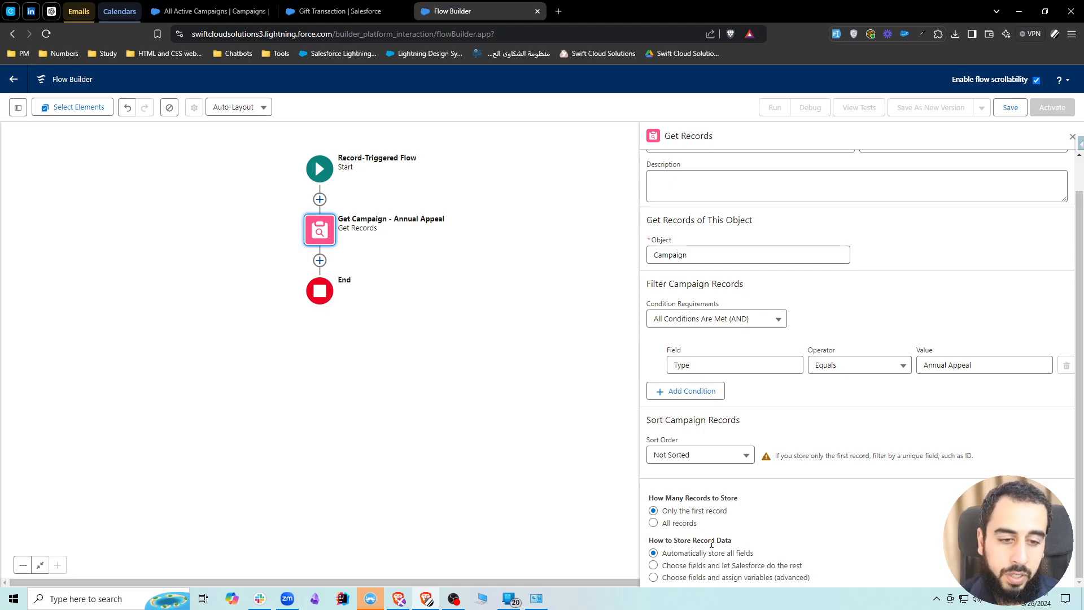
pyautogui.click(722, 565)
pyautogui.scroll(-2, 726, 567)
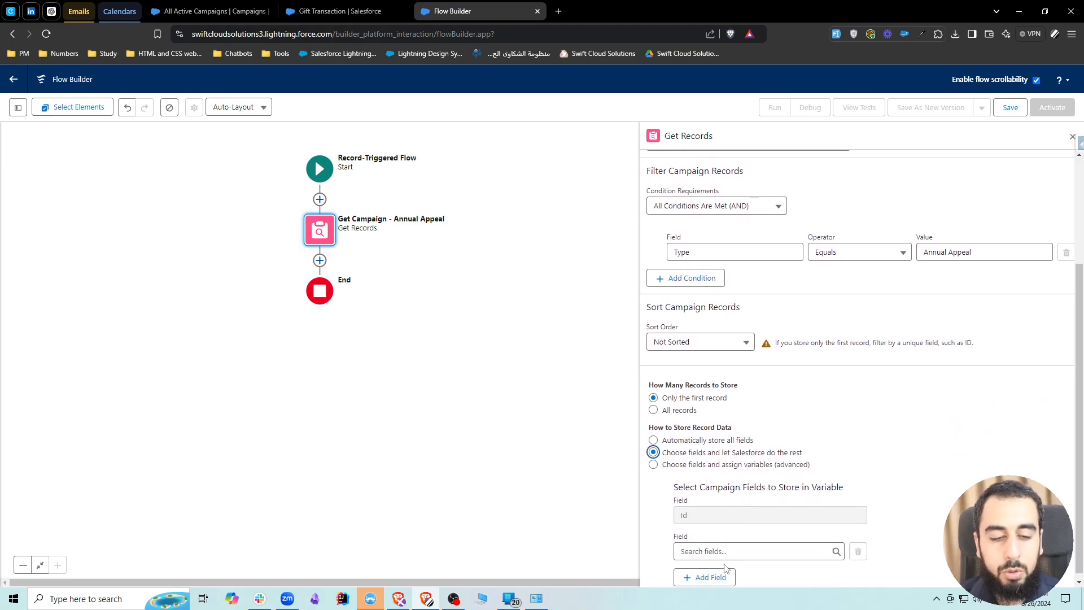
pyautogui.click(664, 454)
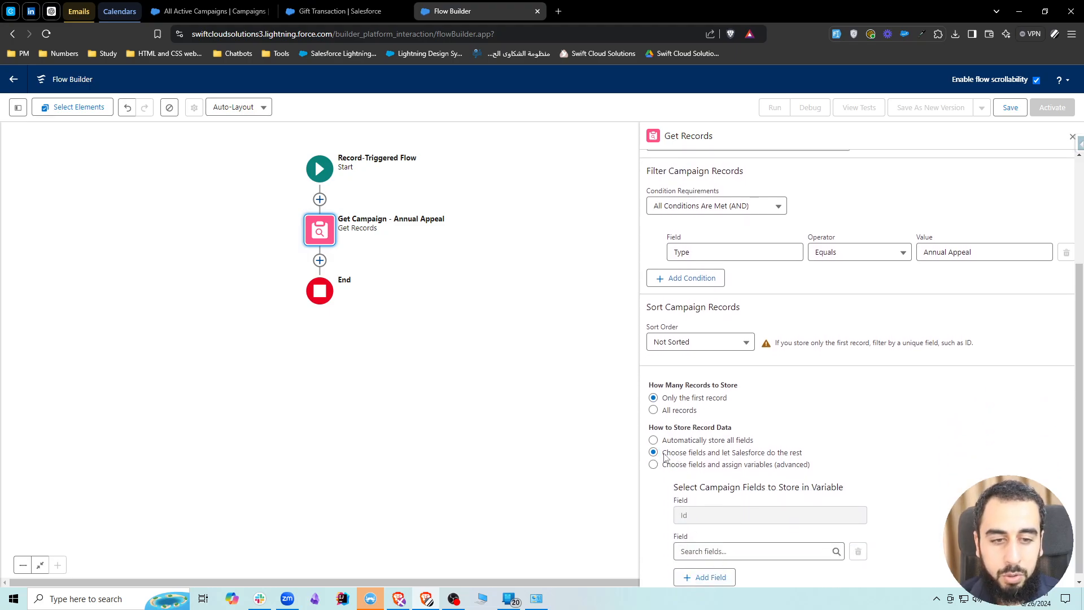
pyautogui.moveTo(665, 455); pyautogui.dragTo(812, 457)
pyautogui.click(712, 452)
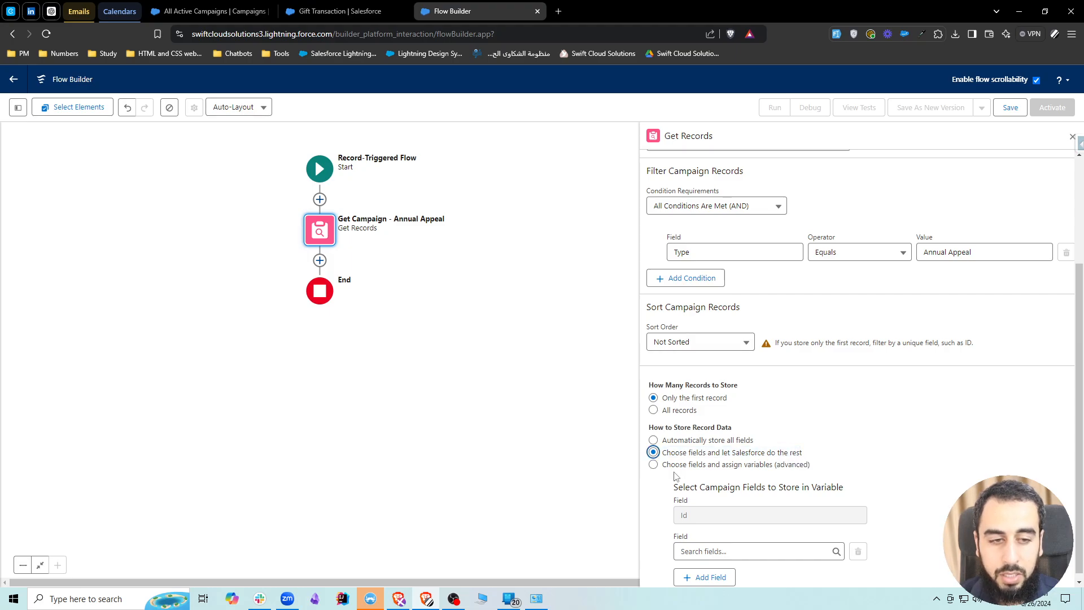
pyautogui.moveTo(677, 513); pyautogui.dragTo(693, 515)
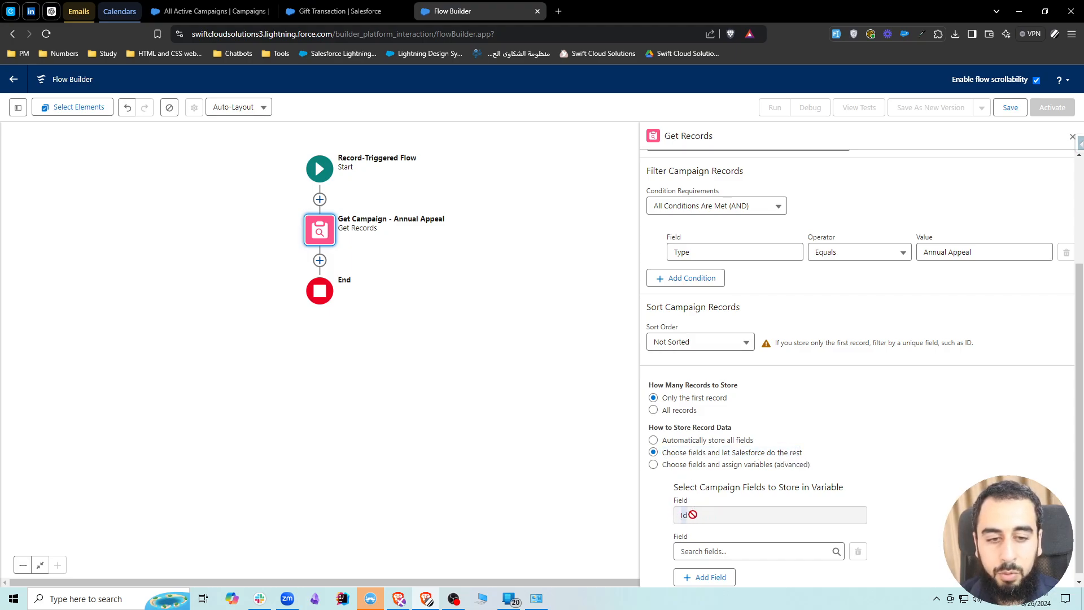
pyautogui.click(663, 520)
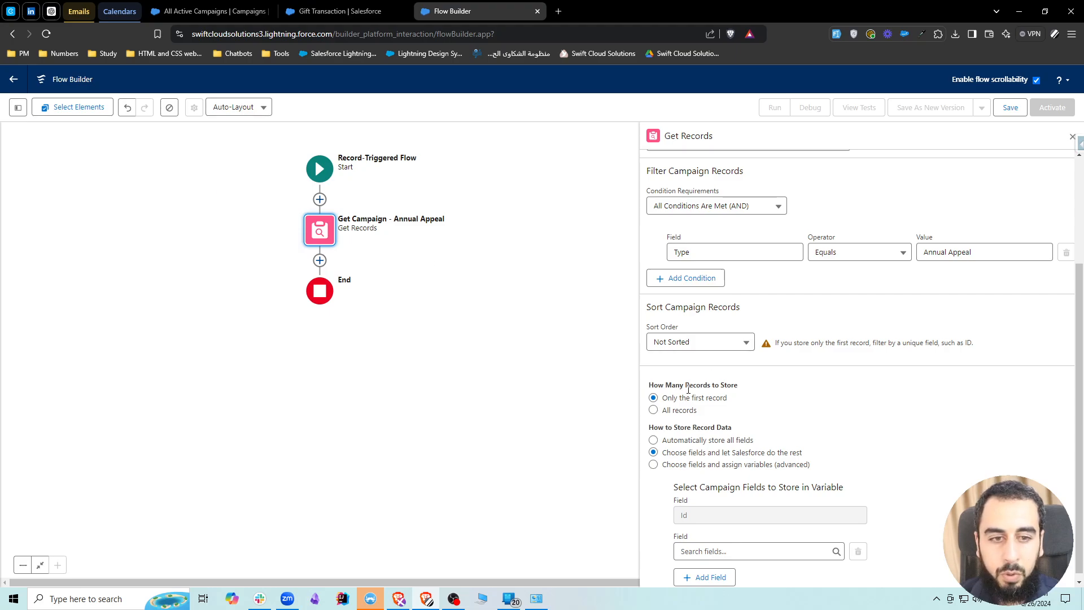
# Show the Toolbox to view the flow's resources and elements alongside the Get Records storage settings
pyautogui.click(18, 107)
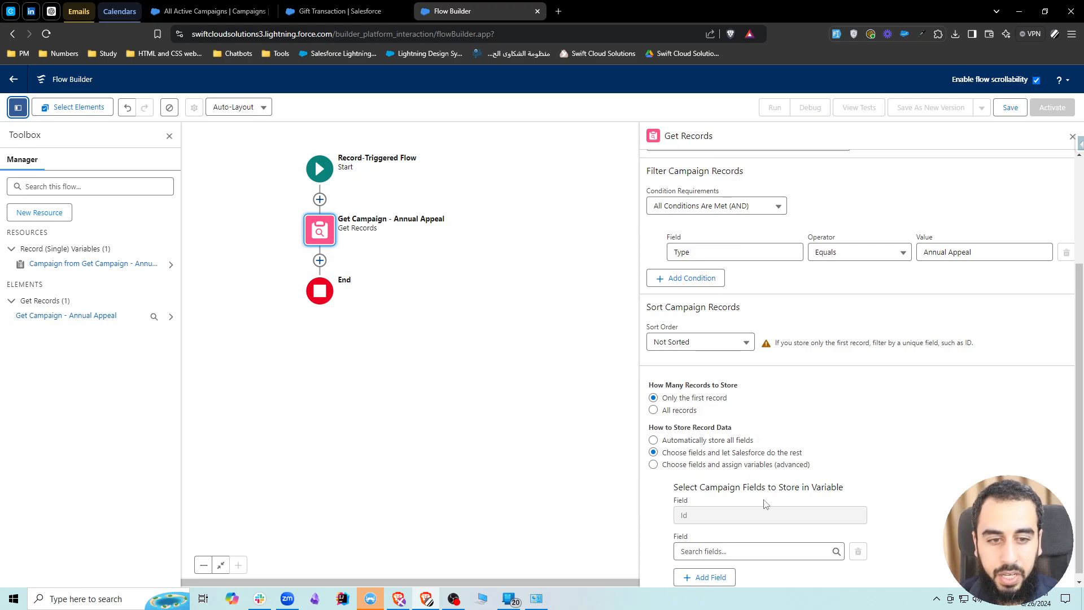
pyautogui.moveTo(688, 452); pyautogui.dragTo(803, 453)
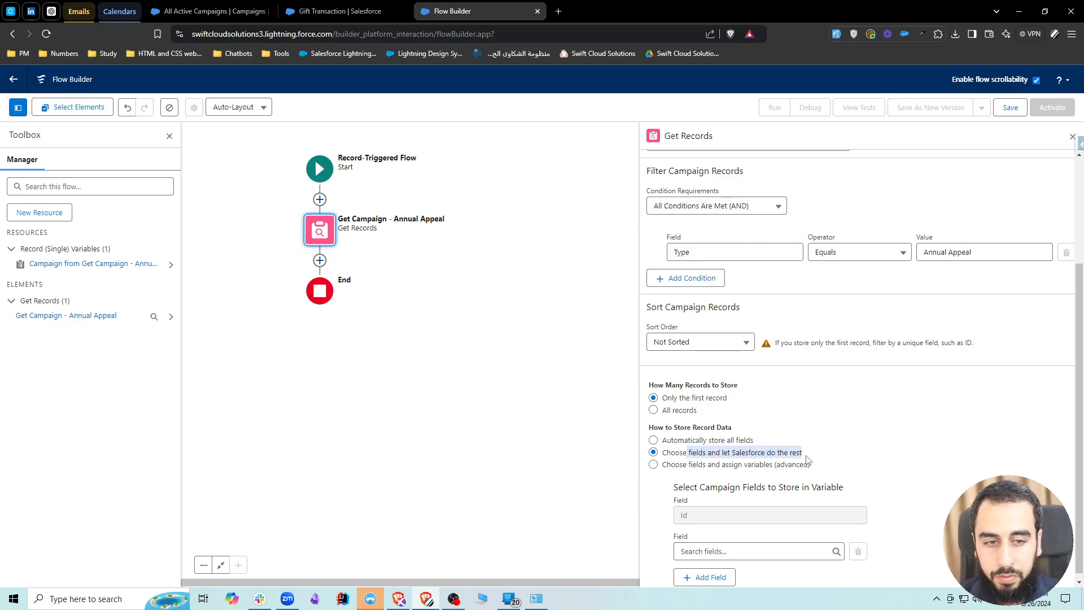
pyautogui.click(681, 515)
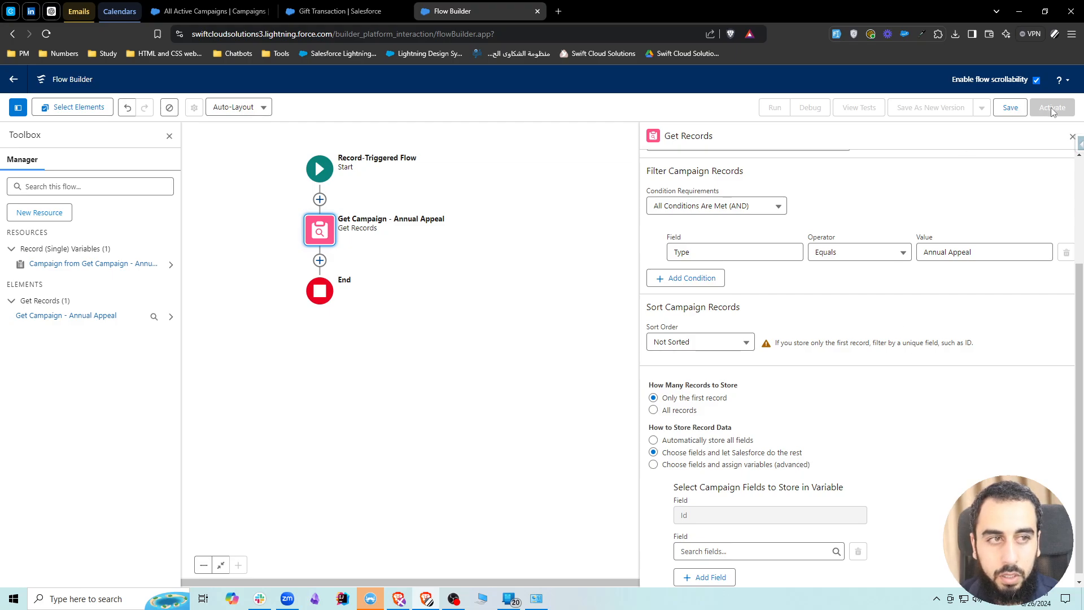
# Close the Get Records configuration and the Toolbox
pyautogui.click(1079, 144)
pyautogui.click(1073, 136)
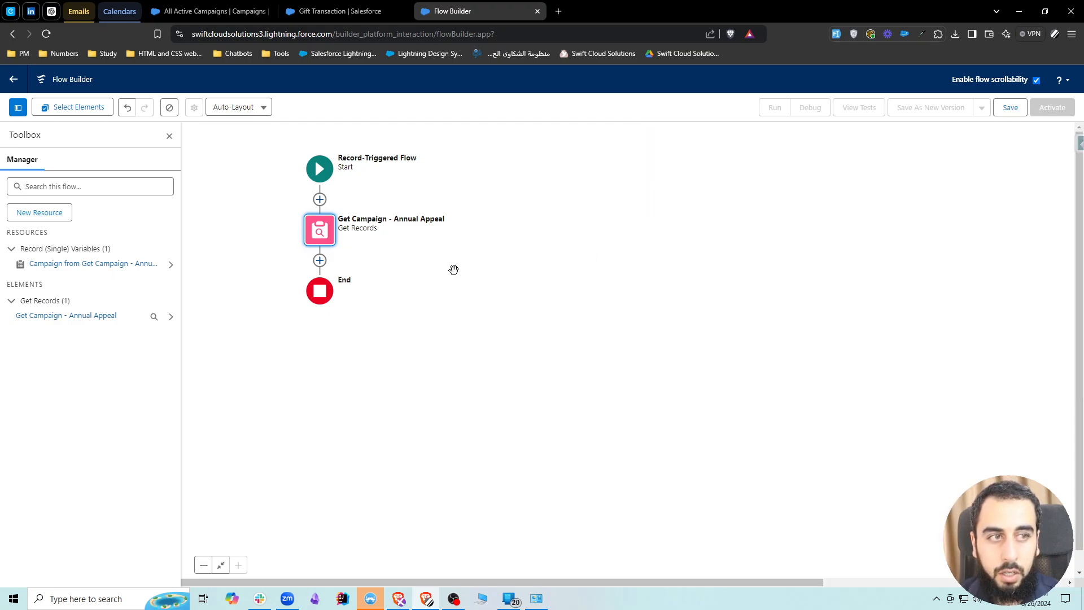
pyautogui.moveTo(293, 241); pyautogui.dragTo(358, 244)
pyautogui.click(168, 137)
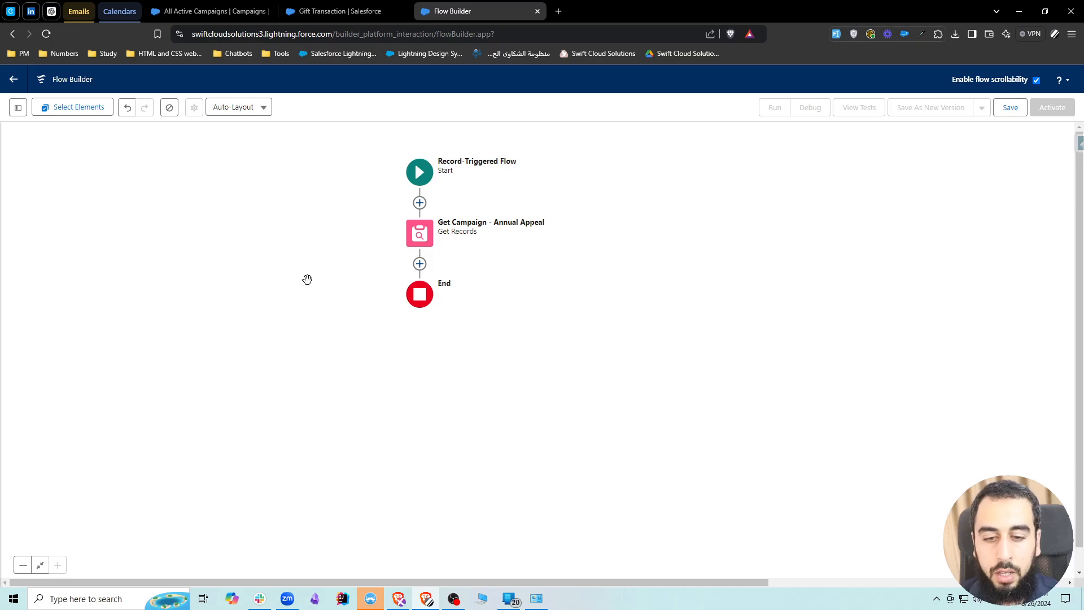
# Add an Assignment element between Get Campaign - Annual Appeal and the flow's End
pyautogui.click(420, 263)
pyautogui.write('ass')
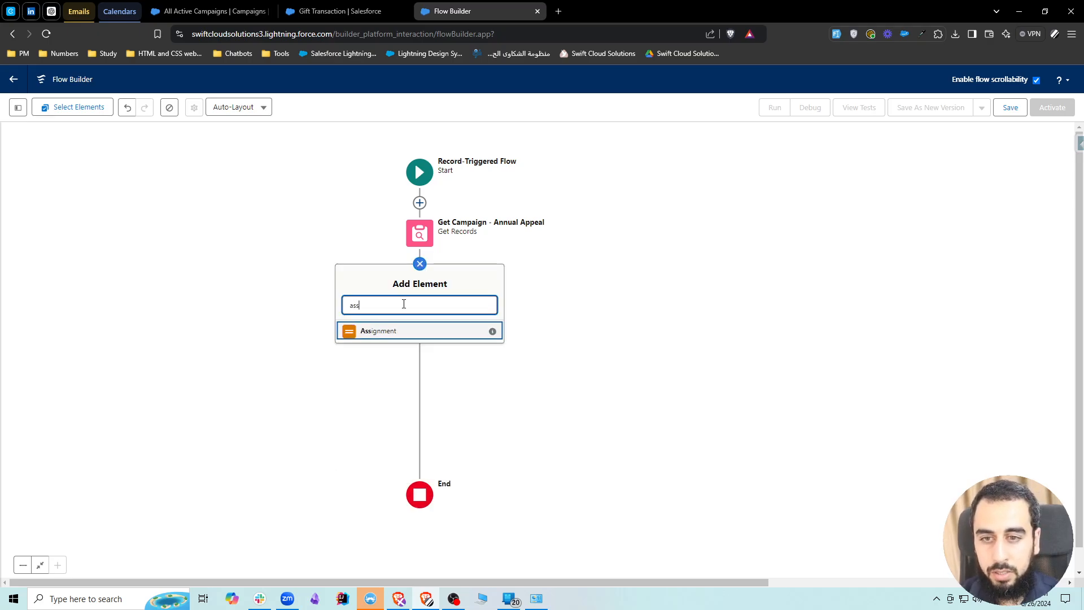
pyautogui.click(386, 333)
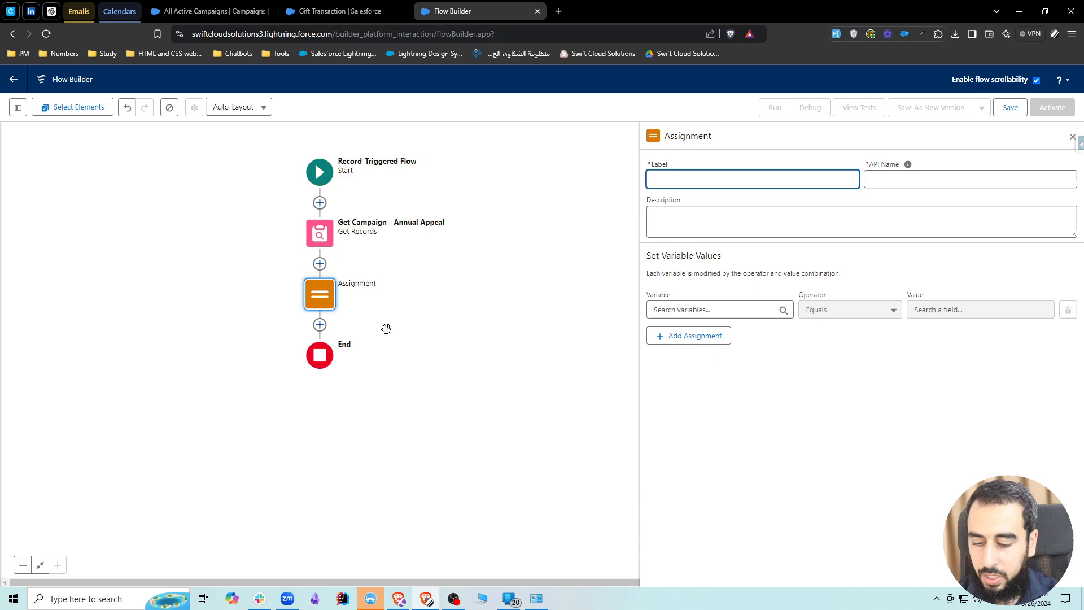
# Label the assignment "Assign Campaign" and choose the triggering GiftTransaction's Campaign ID as the variable to set
pyautogui.write('Assign Campaign')
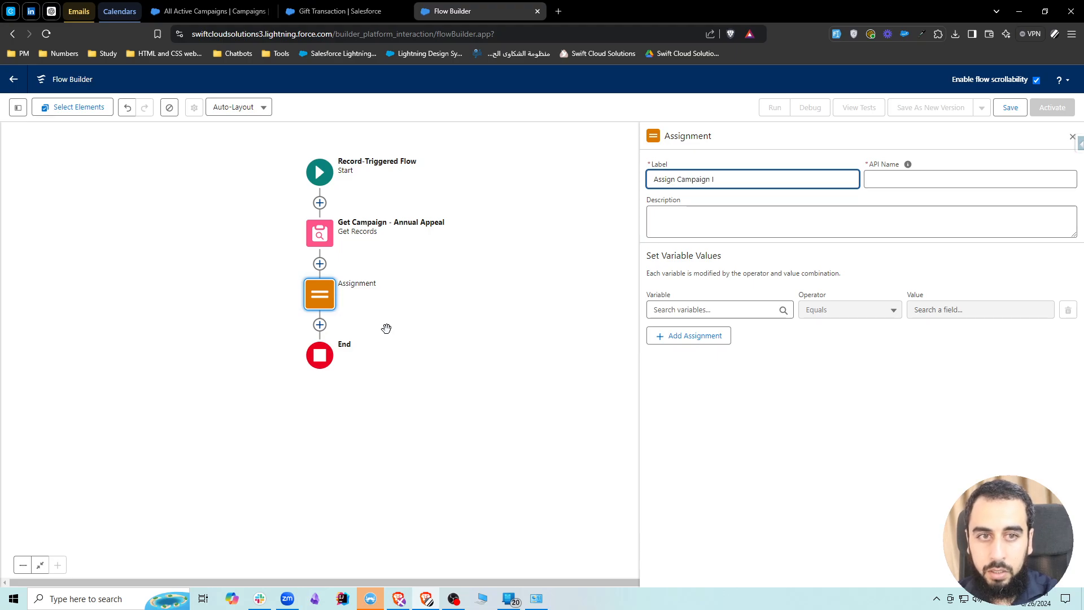
pyautogui.click(696, 308)
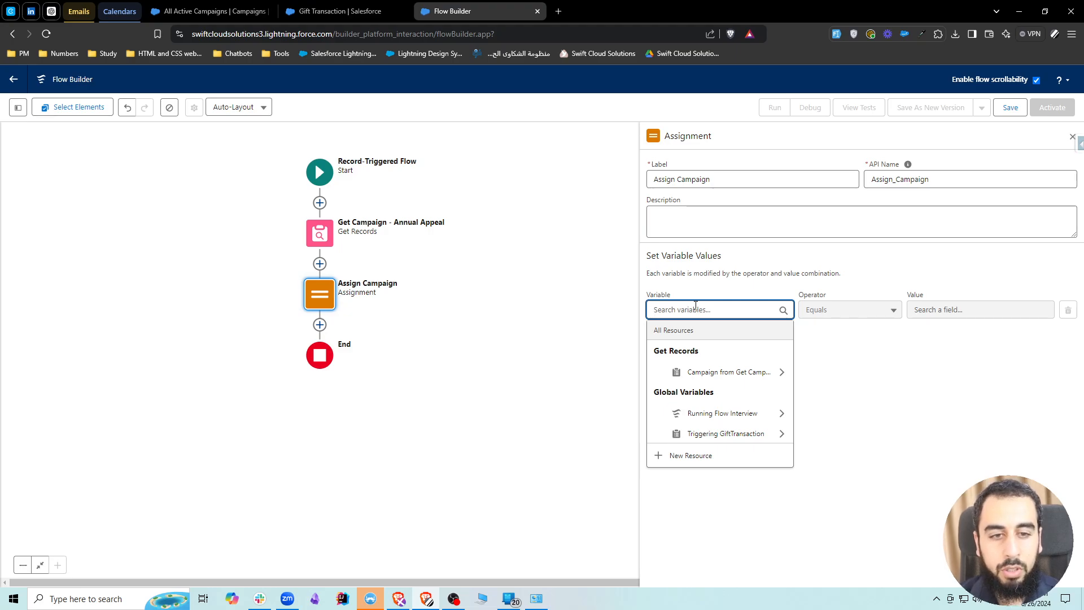
pyautogui.click(723, 435)
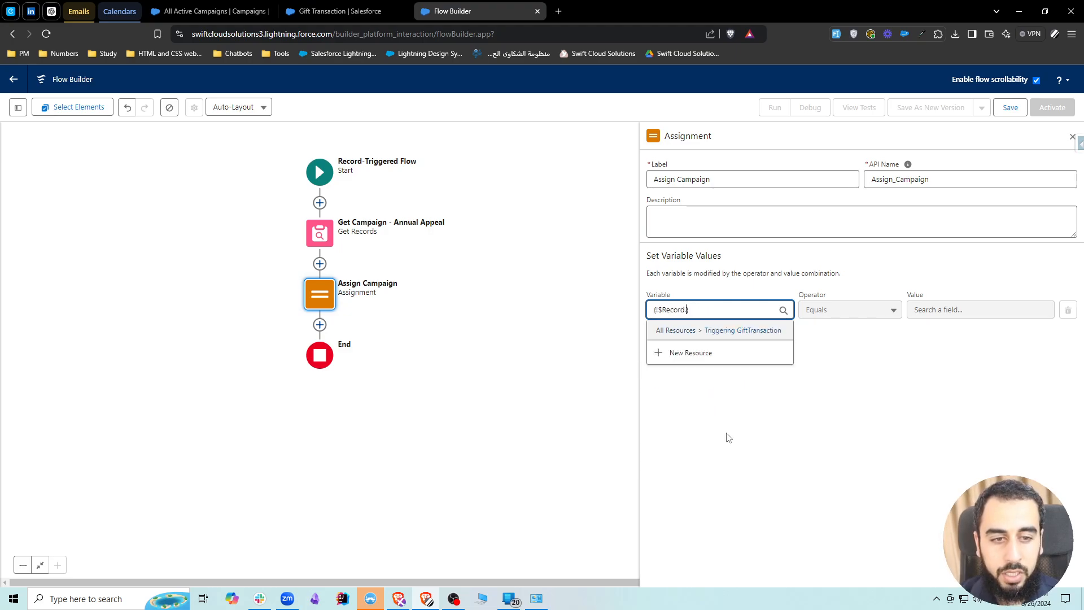
pyautogui.write('campa')
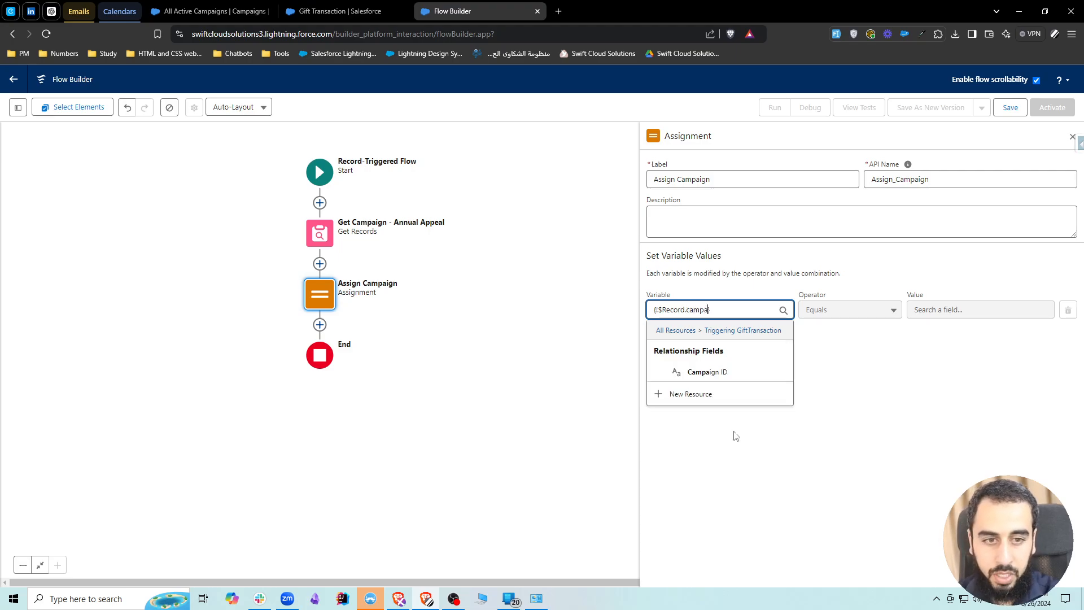
pyautogui.click(723, 372)
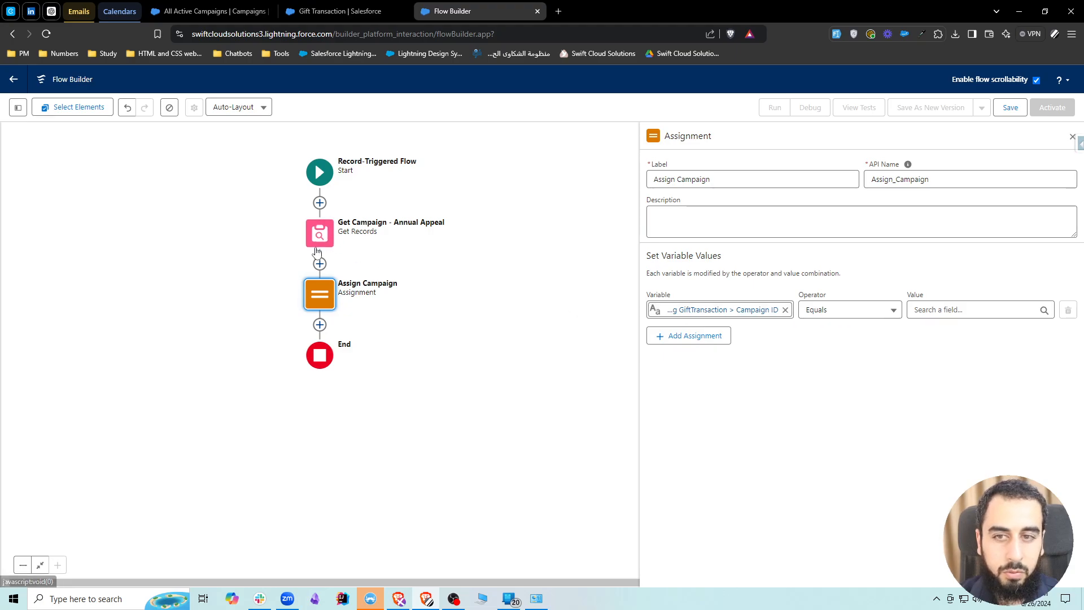
# Set the assignment's value to the Campaign ID of the record from Get Campaign - Annual Appeal
pyautogui.click(939, 305)
pyautogui.write('get')
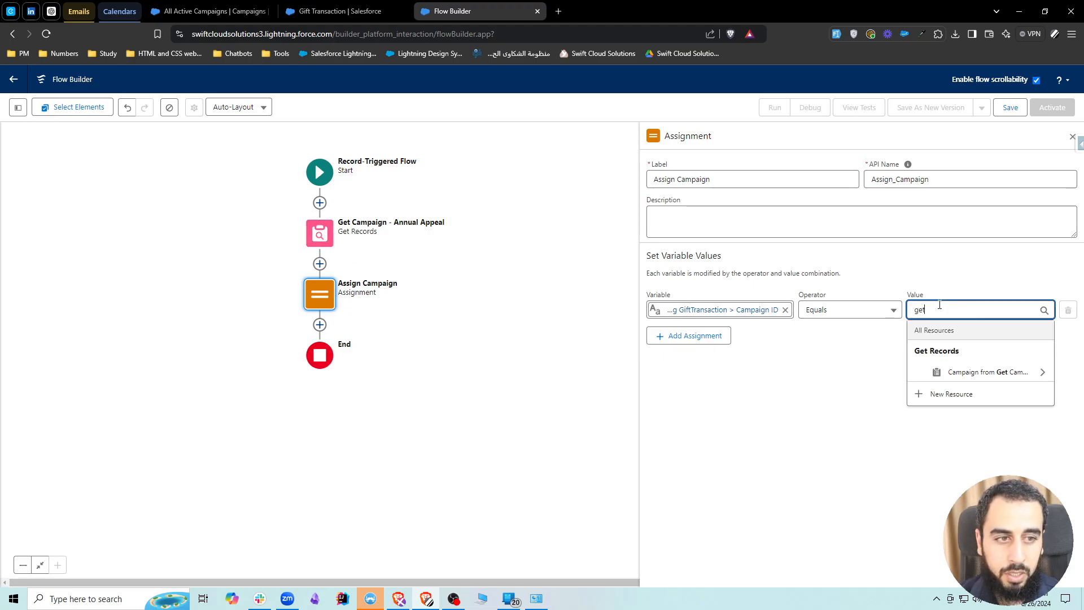
pyautogui.click(977, 373)
pyautogui.write('id')
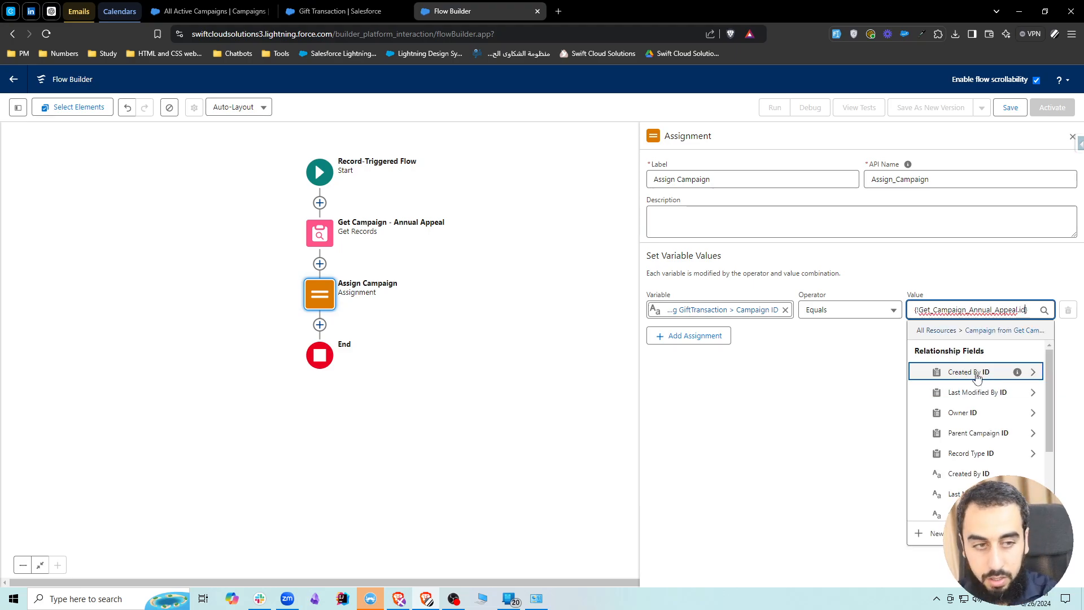
pyautogui.scroll(-2, 978, 378)
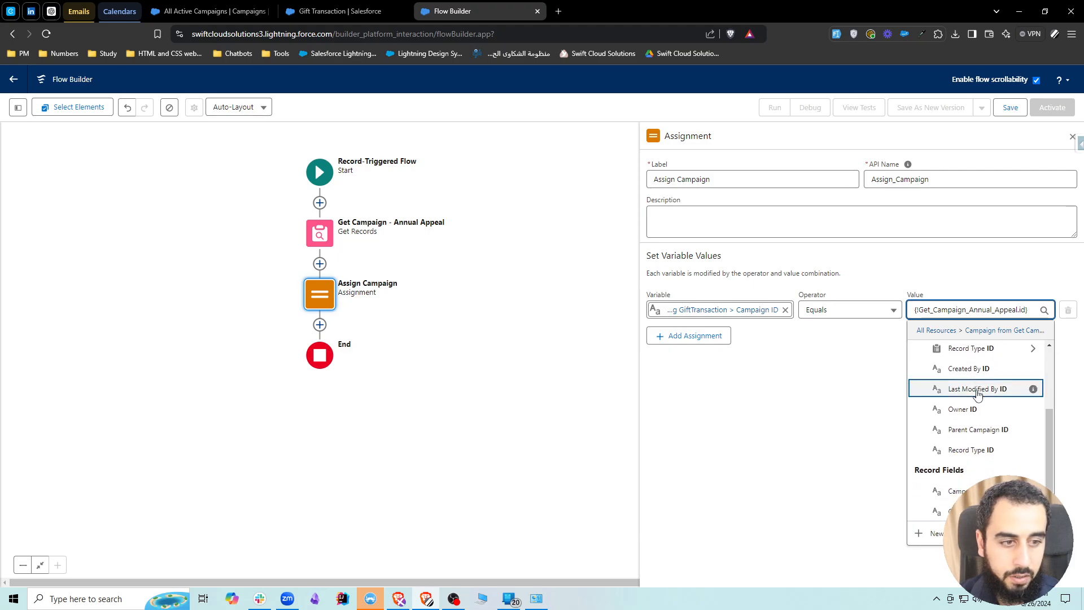
pyautogui.click(954, 491)
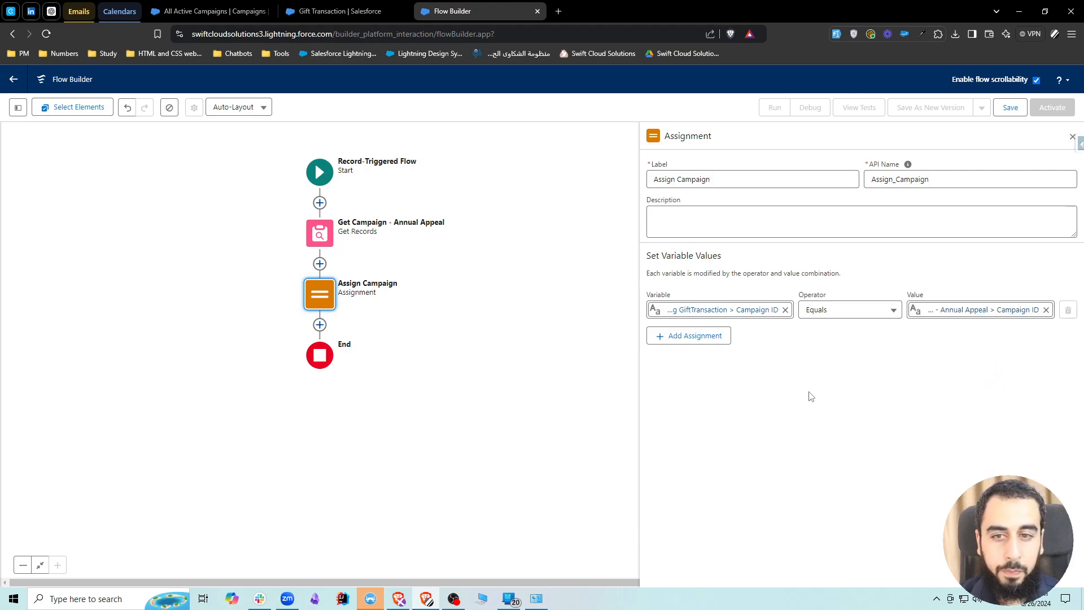
# Save the flow with the label "Auto Populate Campaign" and activate it
pyautogui.click(1008, 108)
pyautogui.click(426, 281)
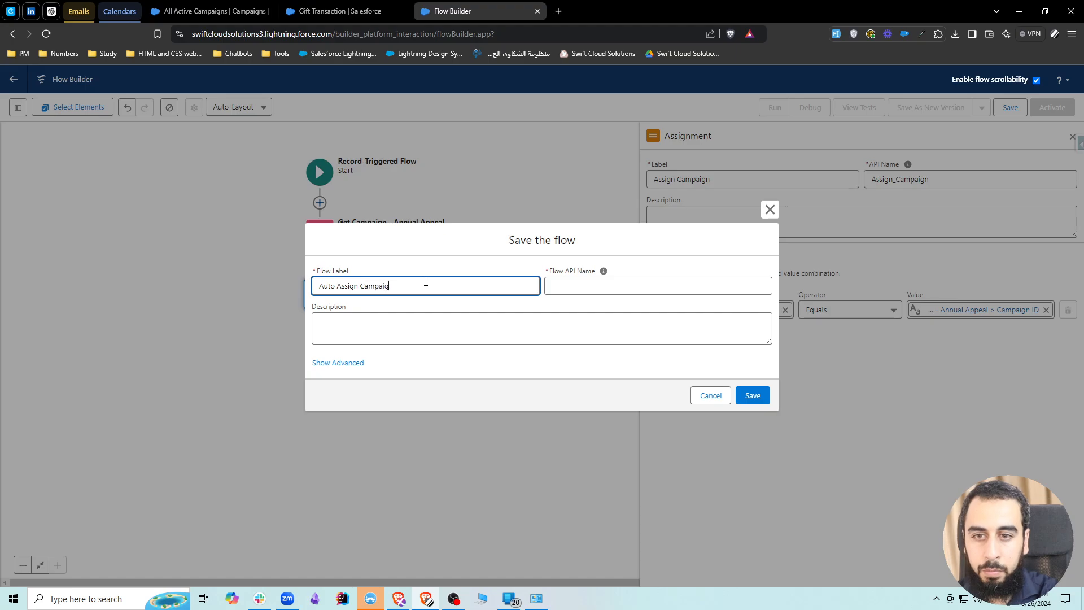
pyautogui.write('Auto Assign Campaign')
pyautogui.doubleClick(349, 293)
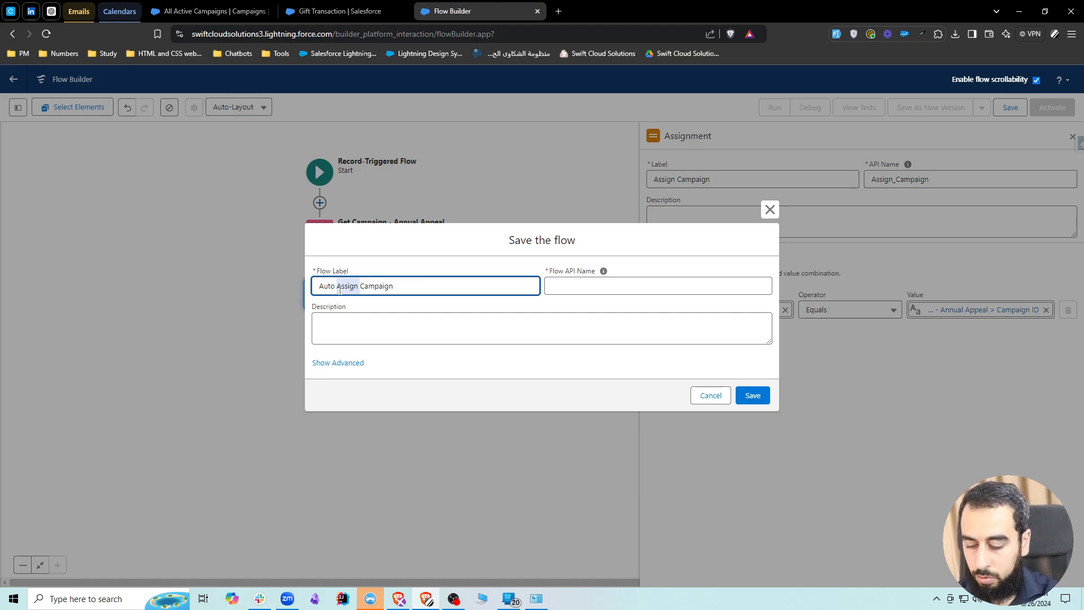
pyautogui.write('Populate')
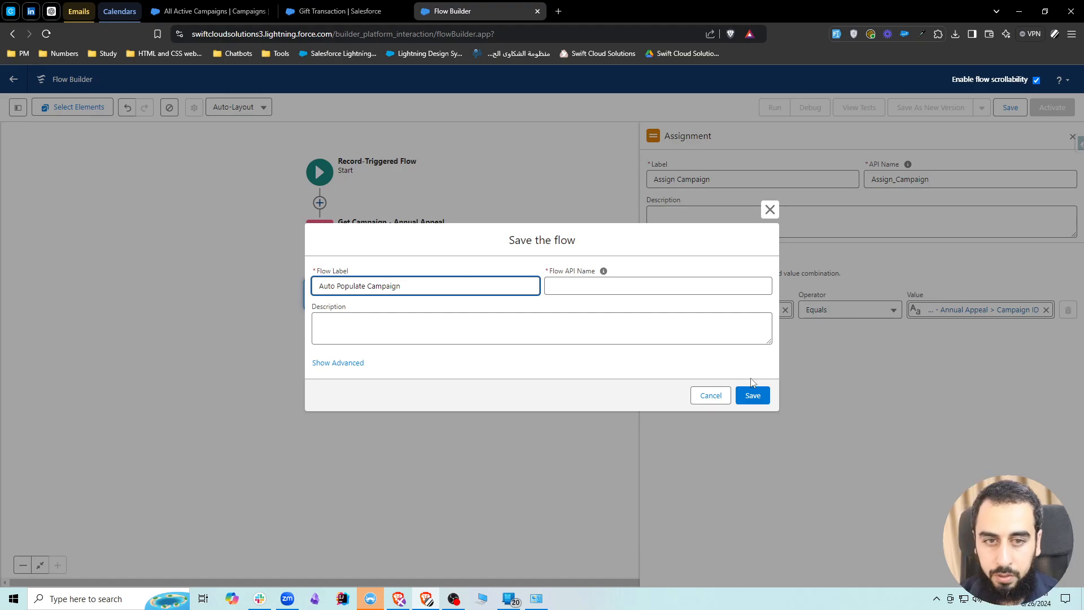
pyautogui.click(753, 395)
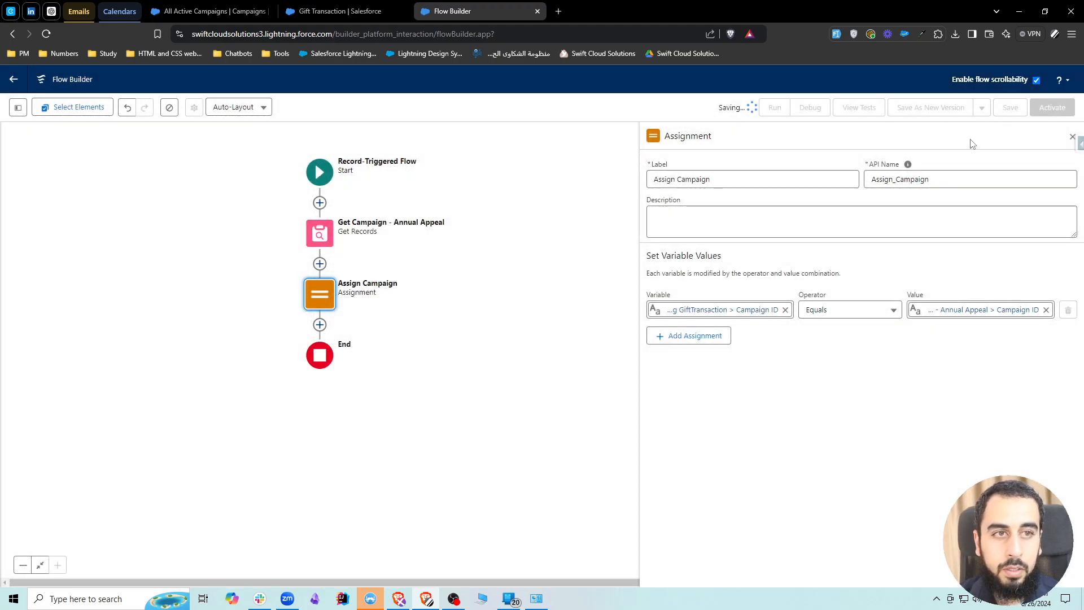
pyautogui.click(1037, 113)
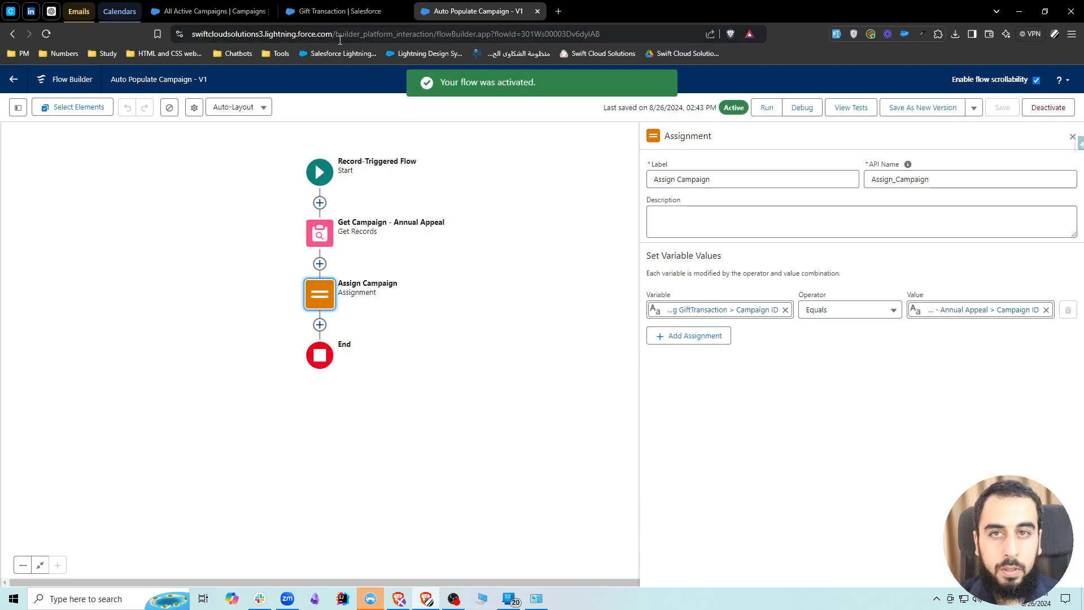
# Close the Gift Transaction object setup page and open the Gift Transactions list in Donor Engagement
pyautogui.click(214, 11)
pyautogui.click(333, 10)
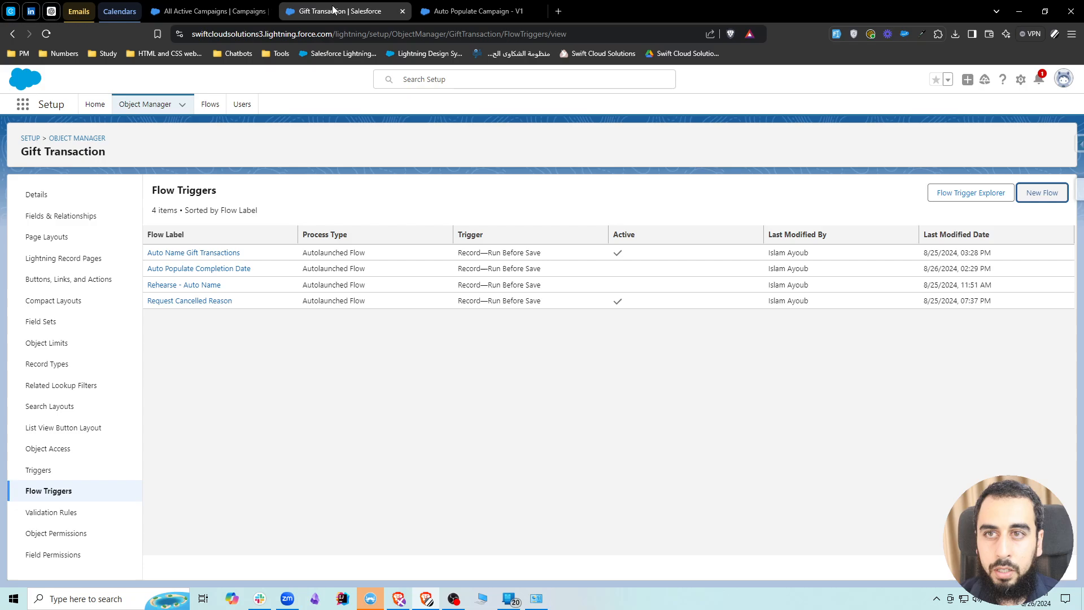
pyautogui.click(402, 11)
pyautogui.click(221, 11)
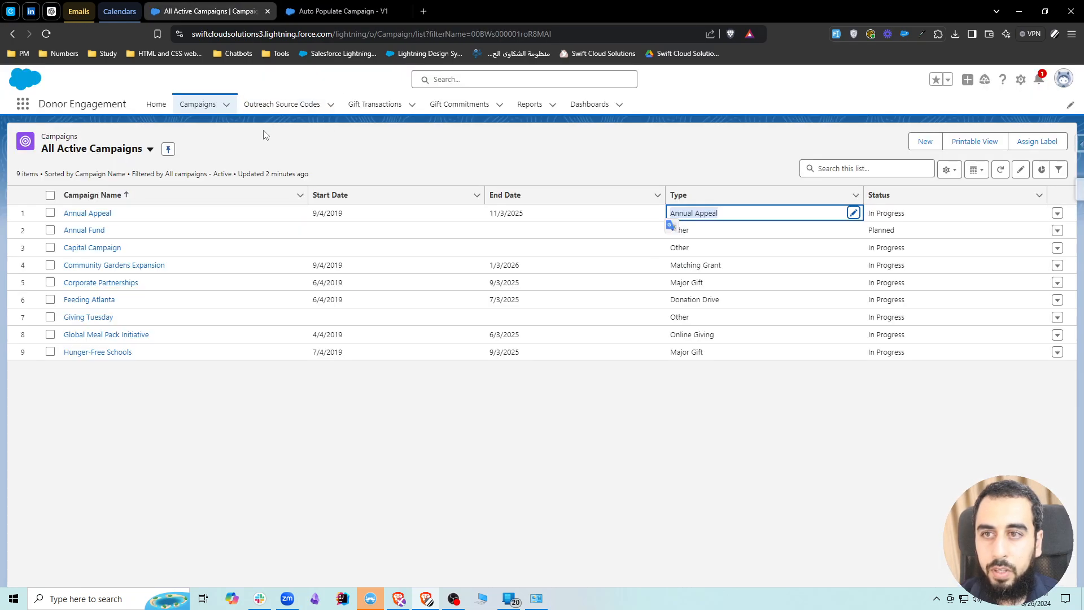
pyautogui.click(396, 107)
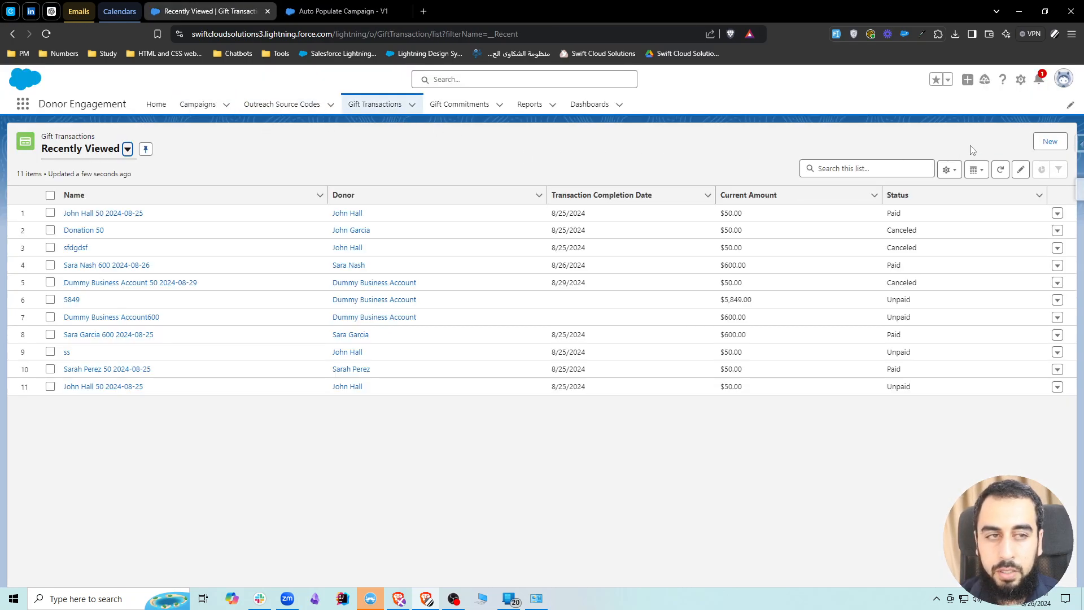
# Start a new gift transaction named "50 USD Gift from Bank" with donor Dummy Business Account and gift type Organizational/Household
pyautogui.click(1047, 143)
pyautogui.click(410, 202)
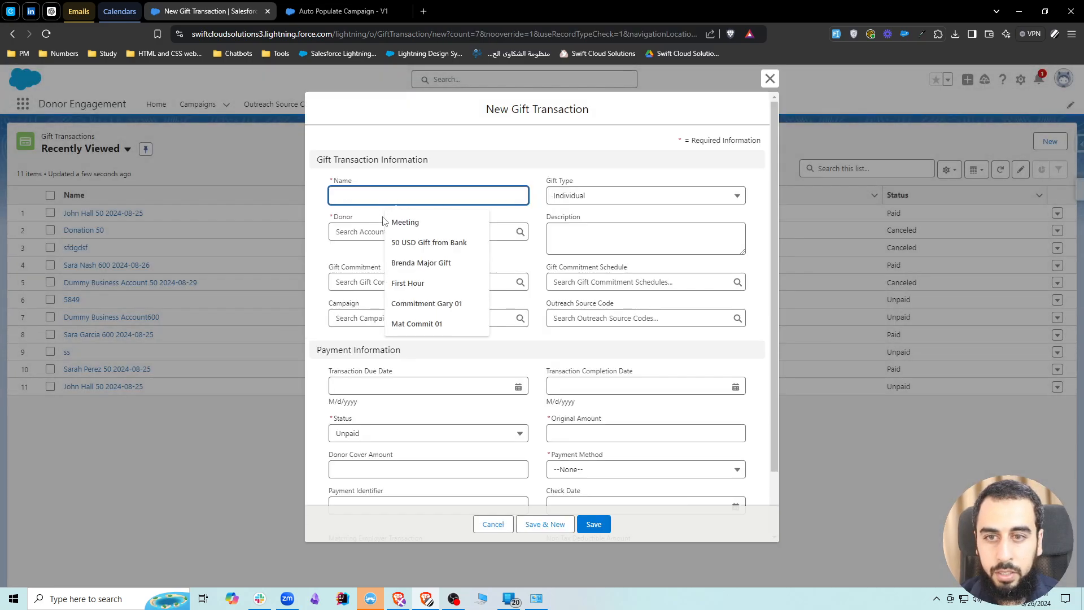
pyautogui.click(420, 242)
pyautogui.click(383, 231)
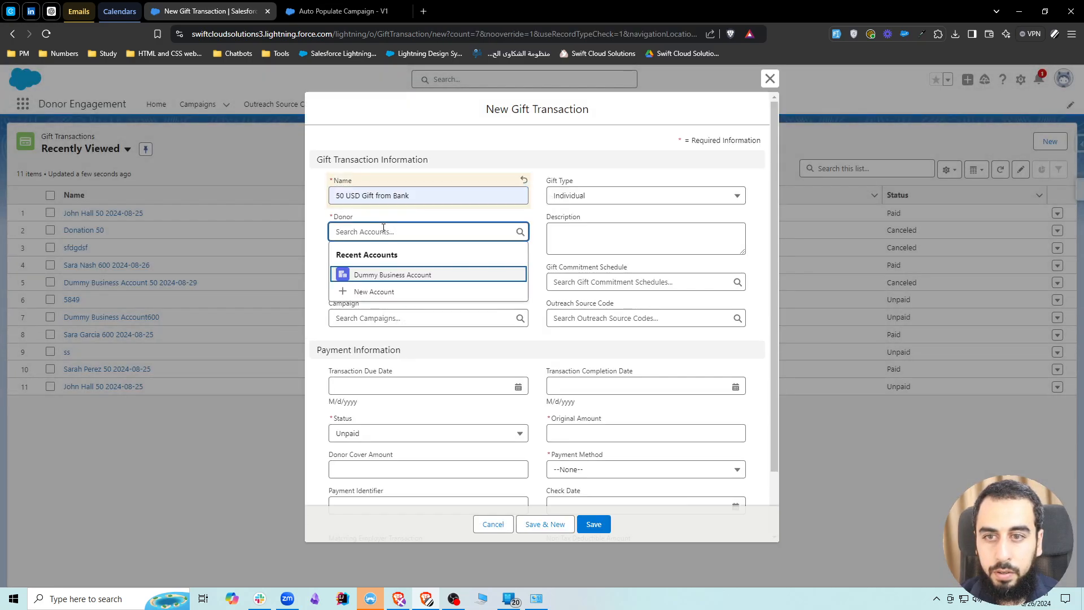
pyautogui.click(392, 274)
pyautogui.click(604, 195)
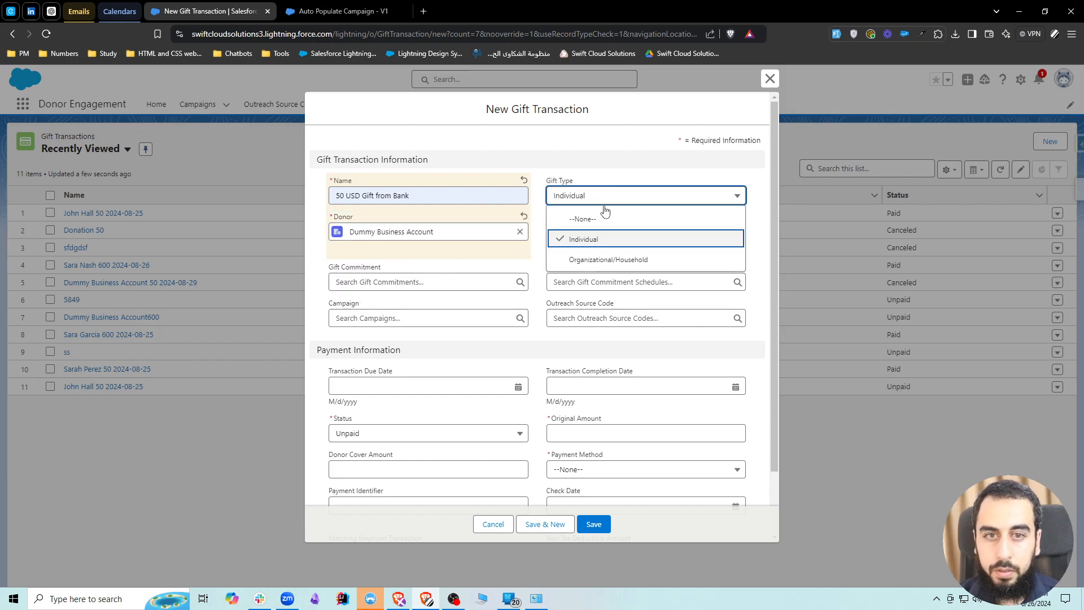
pyautogui.click(598, 258)
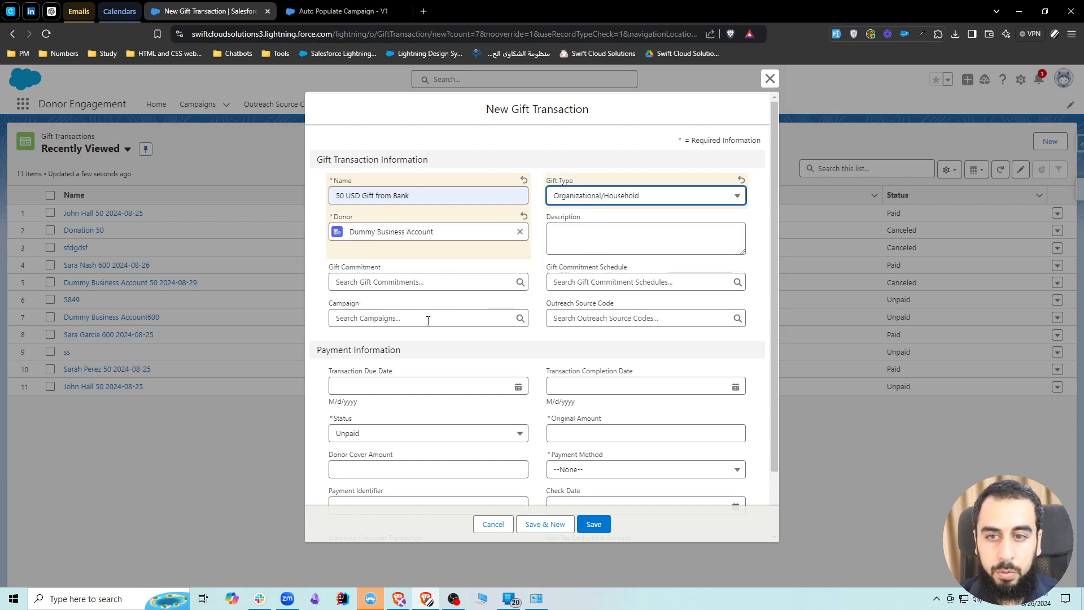
# Set the original amount to 50 and the payment method to Check, then save the gift transaction without a campaign
pyautogui.scroll(-2, 428, 320)
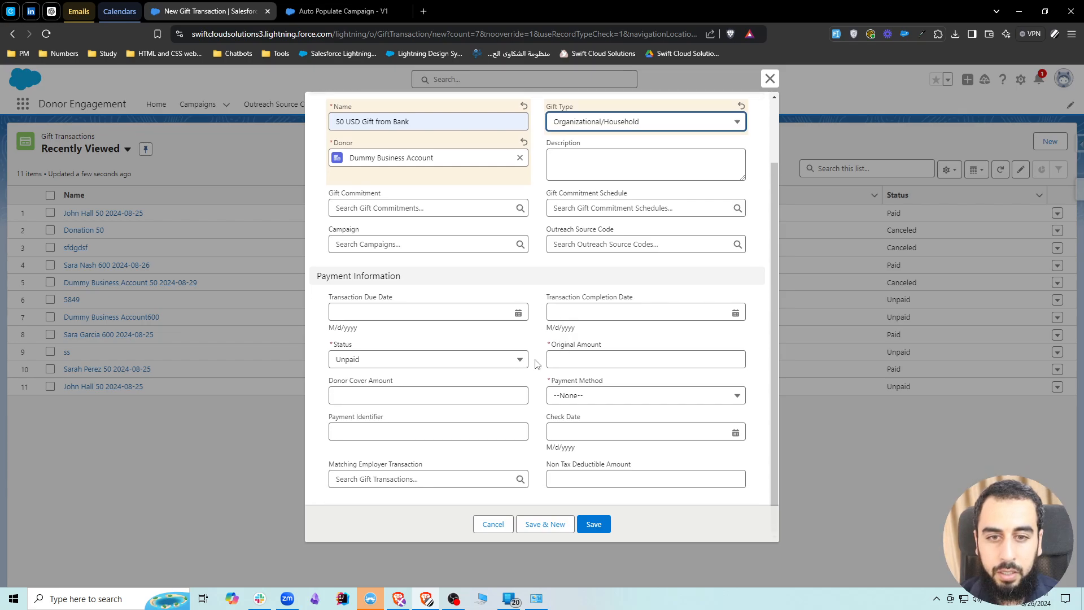
pyautogui.click(565, 360)
pyautogui.click(605, 387)
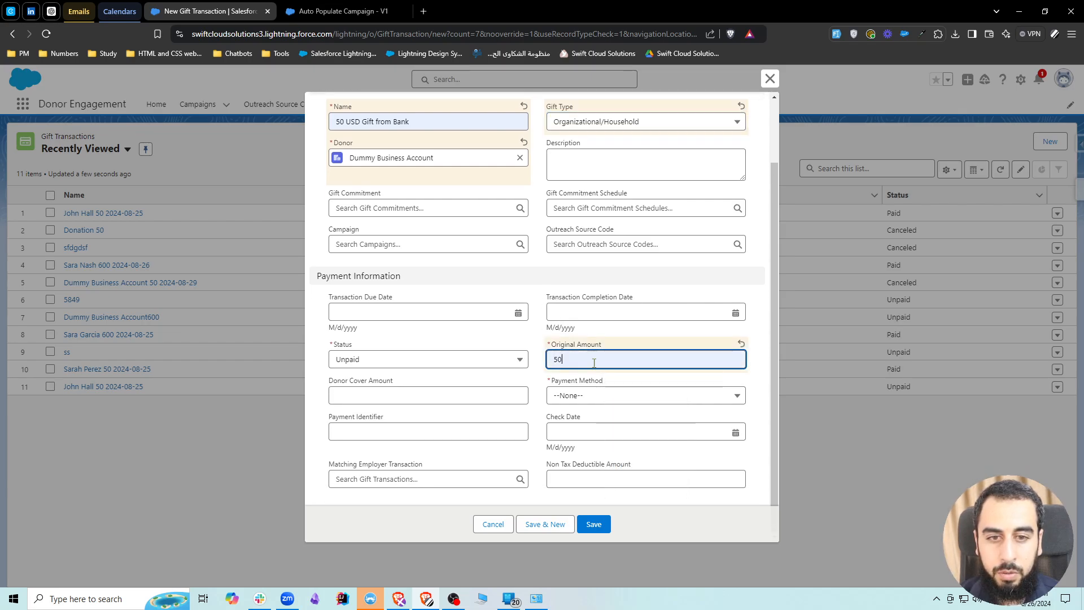
pyautogui.click(590, 400)
pyautogui.click(583, 217)
pyautogui.scroll(2, 593, 486)
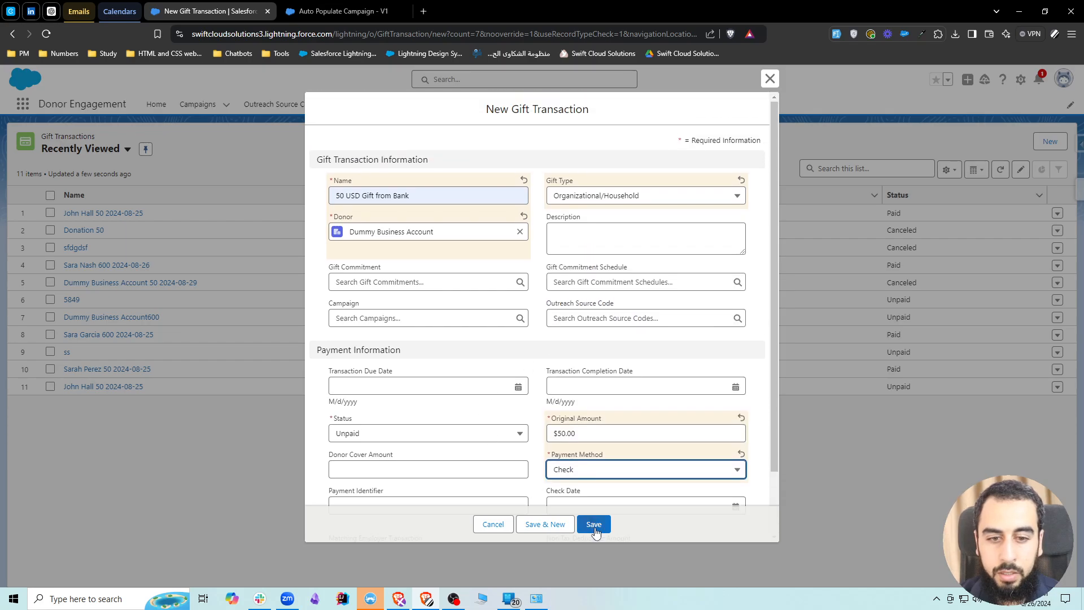
pyautogui.click(594, 524)
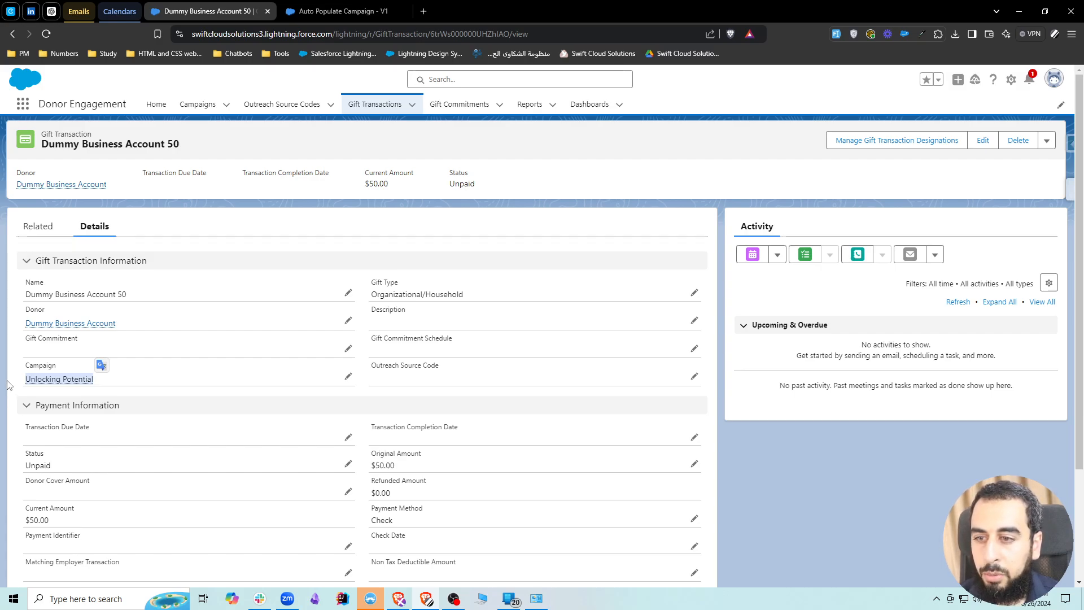
# Open the gift transaction's assigned campaign in a separate page and check the campaign's type
pyautogui.middleClick(36, 379)
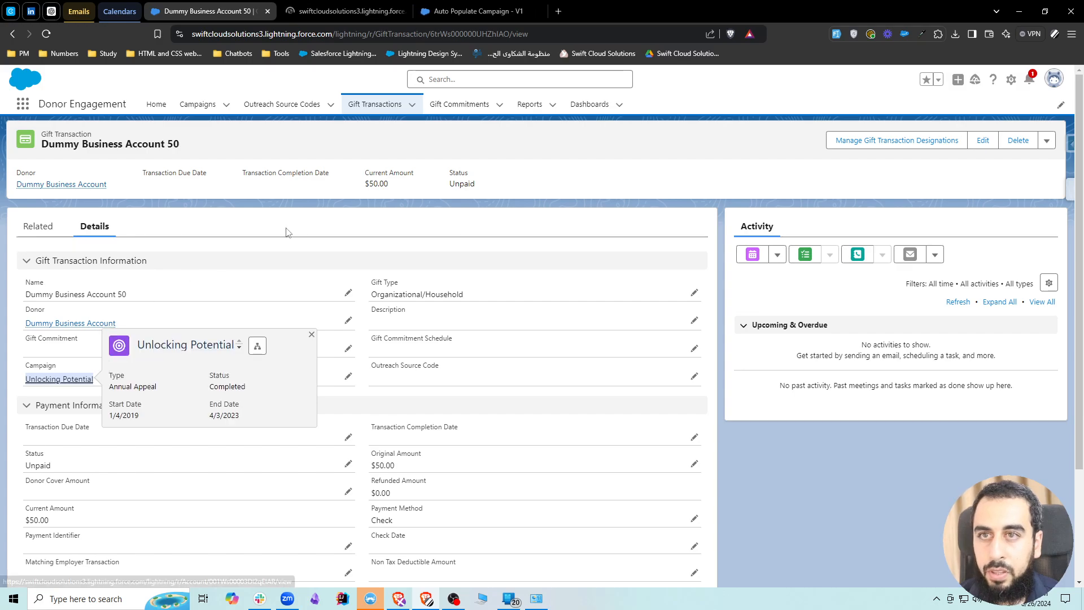
pyautogui.click(333, 14)
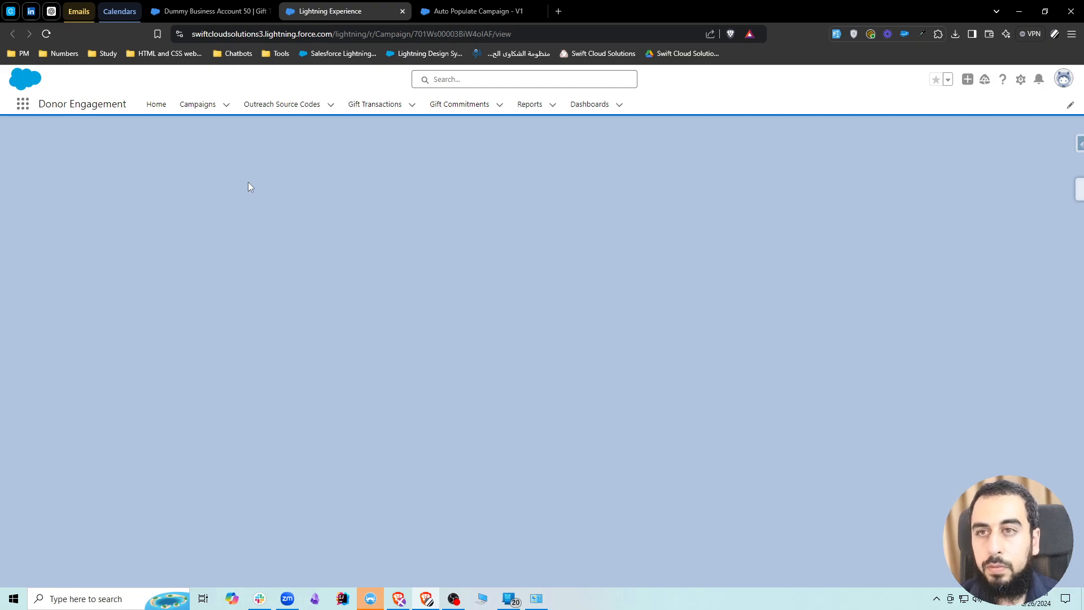
pyautogui.click(46, 33)
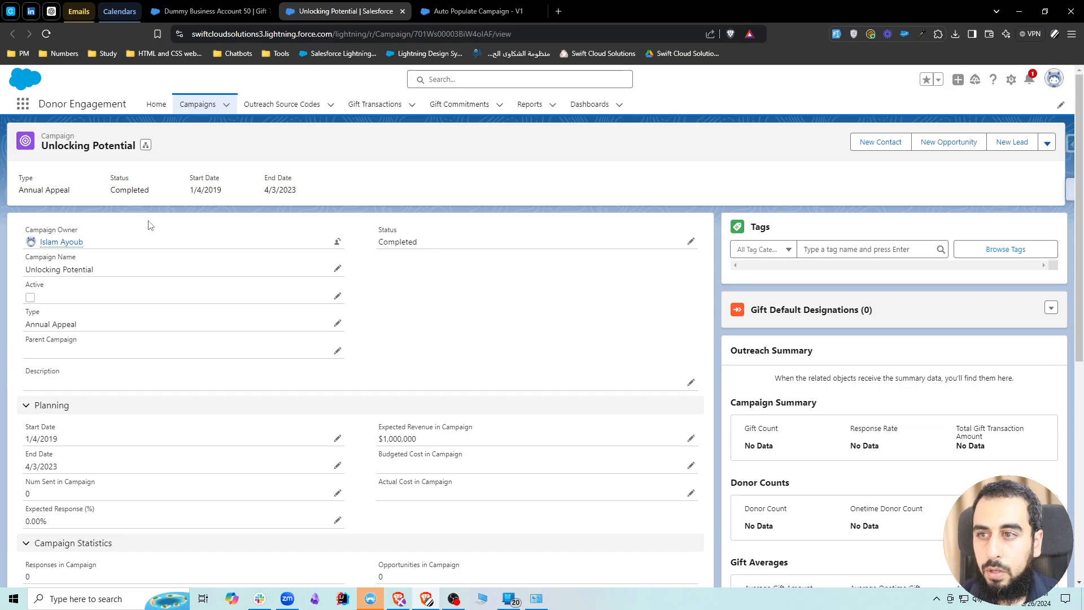
pyautogui.moveTo(70, 190); pyautogui.dragTo(30, 190)
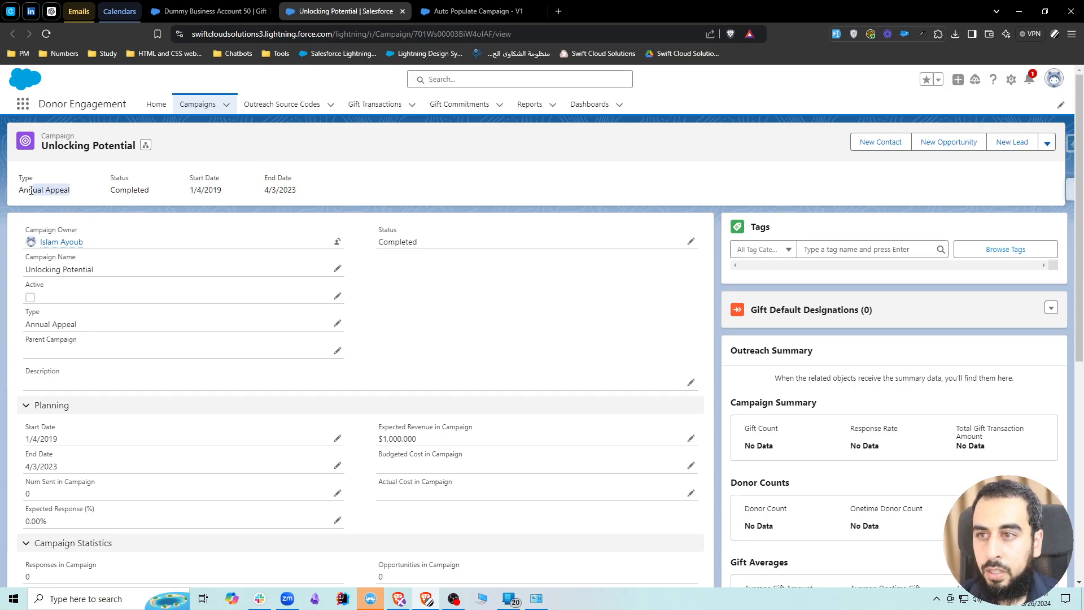
# Review the filter condition and record storage settings of the flow's Get Campaign - Annual Appeal element
pyautogui.click(497, 12)
pyautogui.click(321, 236)
pyautogui.doubleClick(322, 239)
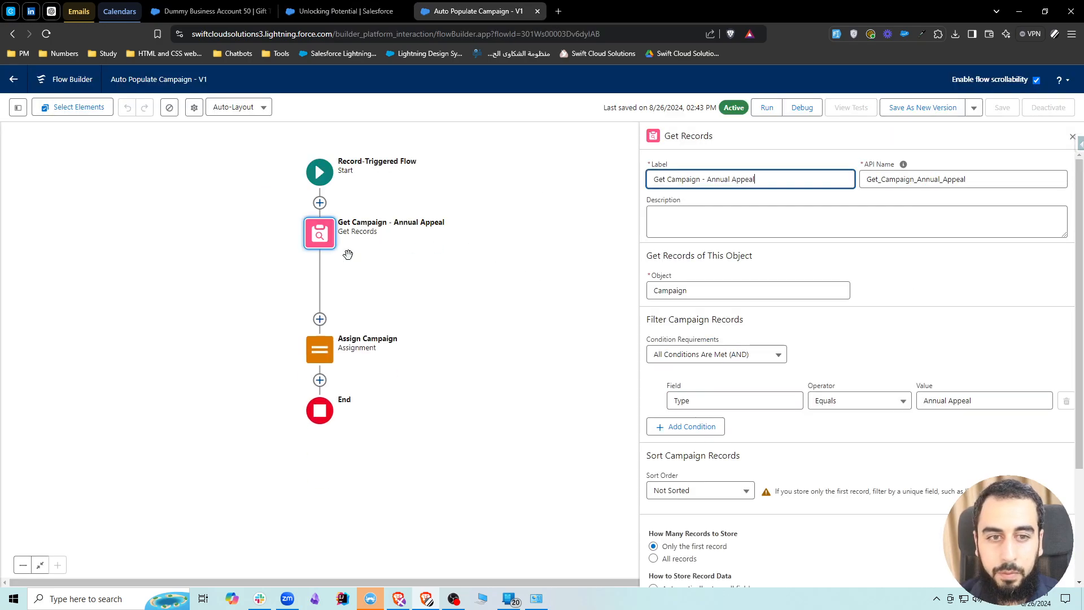
pyautogui.scroll(-3, 908, 417)
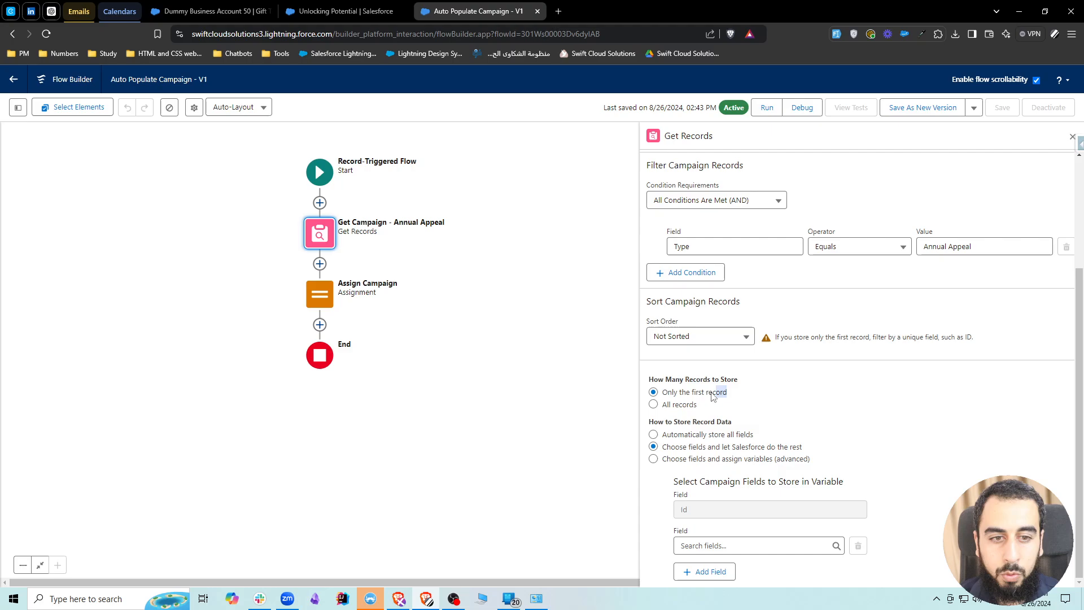
pyautogui.moveTo(728, 392); pyautogui.dragTo(667, 393)
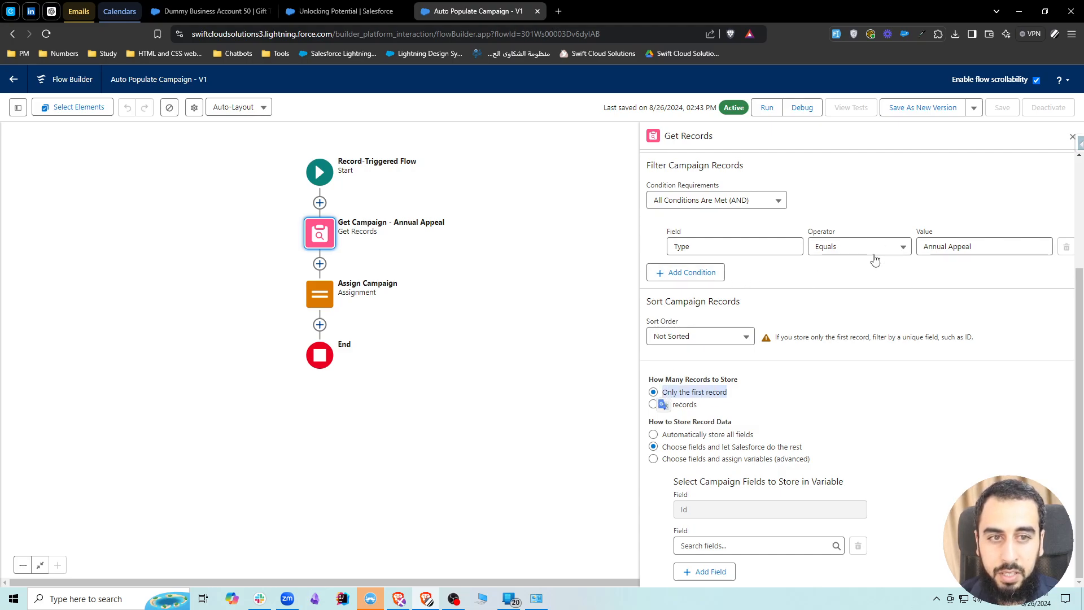
pyautogui.scroll(2, 948, 307)
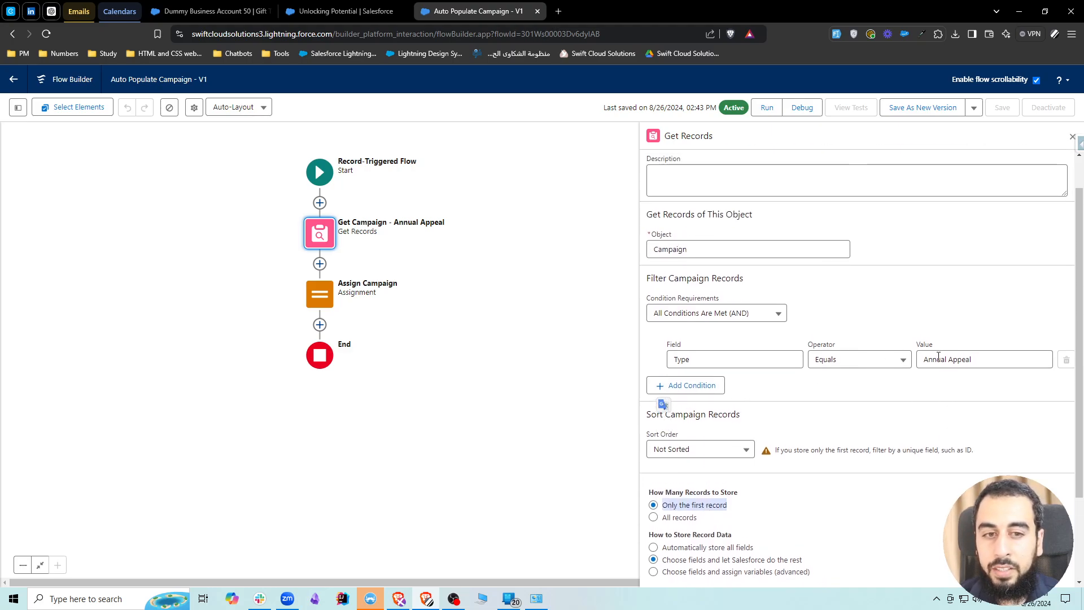
# Return to the All Active Campaigns list to check the campaigns' types
pyautogui.click(214, 11)
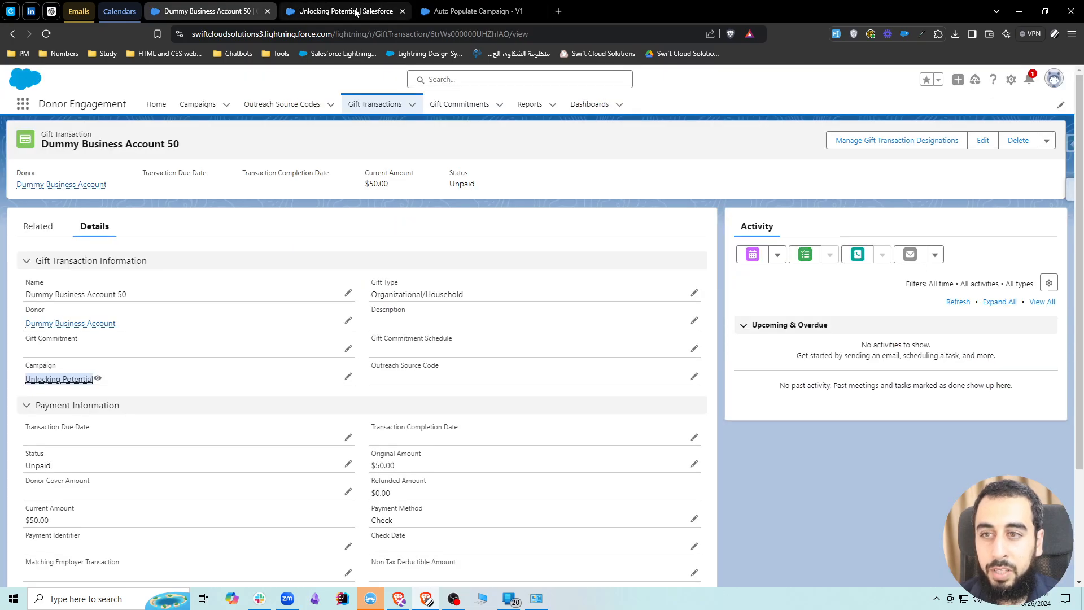
pyautogui.click(201, 103)
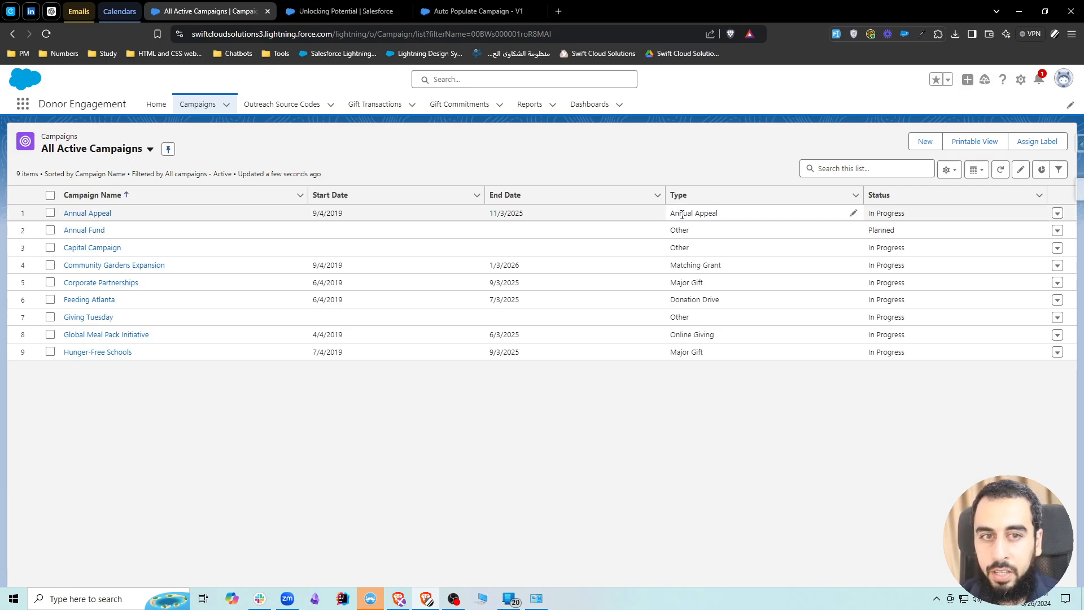
# Create a campaign list view that only its owner can see, entering a person's first name as the list name
pyautogui.moveTo(670, 213); pyautogui.dragTo(722, 217)
pyautogui.click(537, 144)
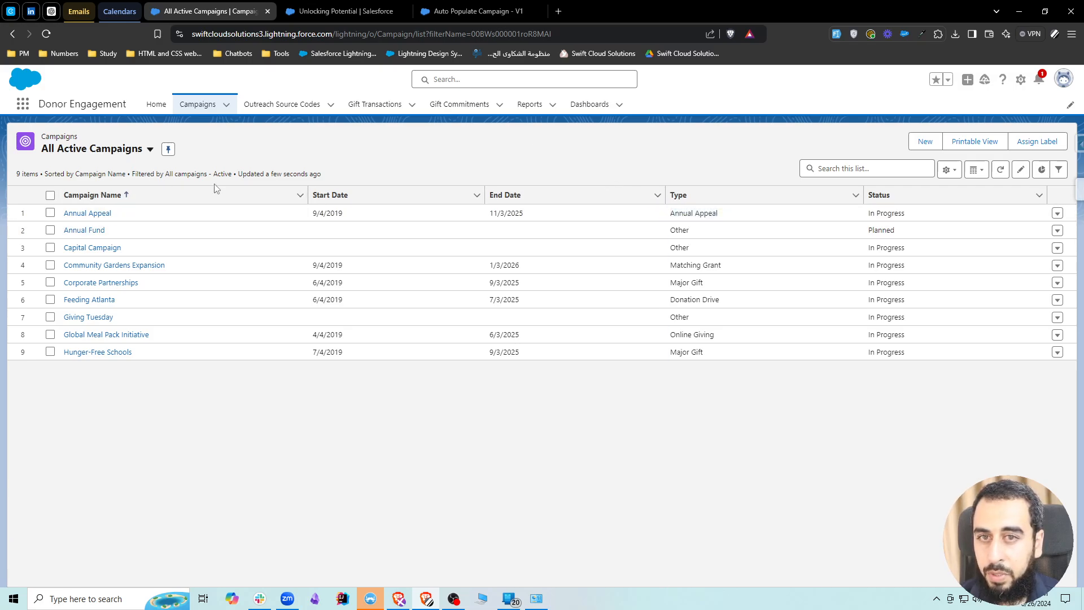
pyautogui.click(90, 152)
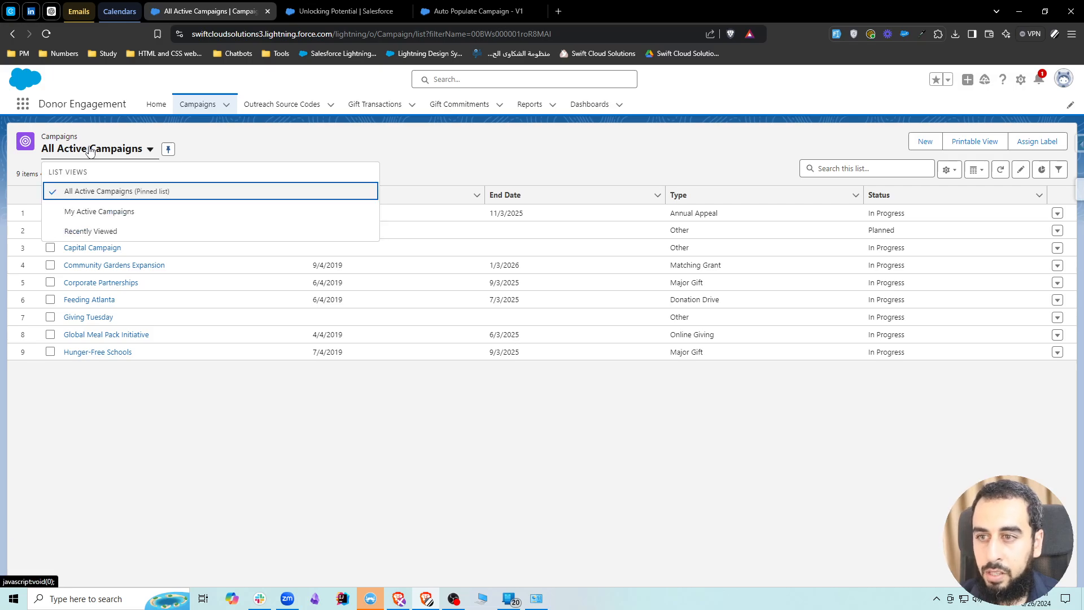
pyautogui.click(90, 152)
pyautogui.click(949, 170)
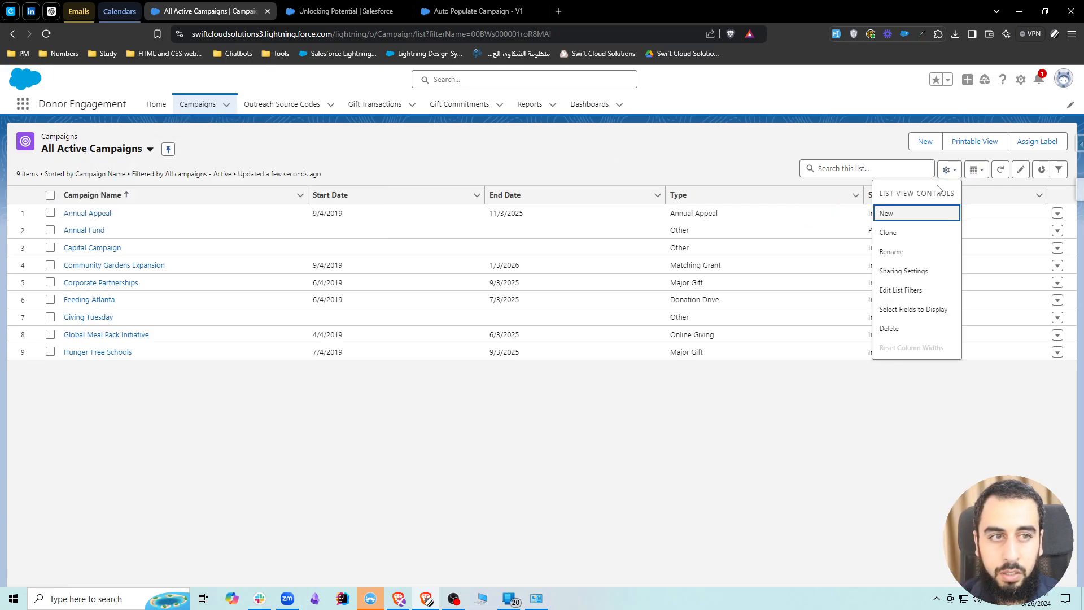
pyautogui.click(910, 219)
pyautogui.click(415, 256)
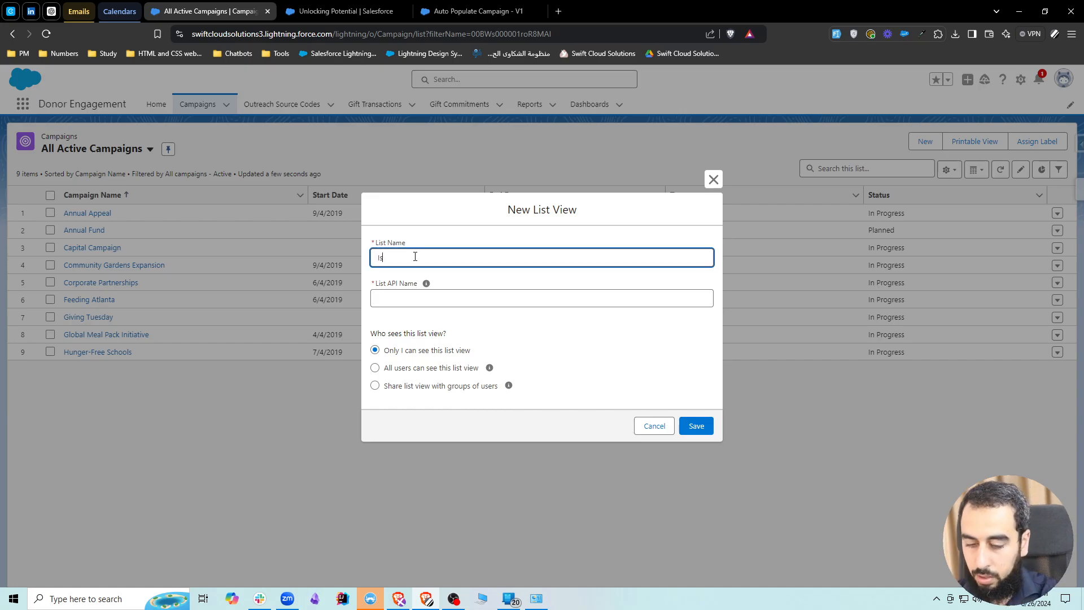
pyautogui.click(696, 426)
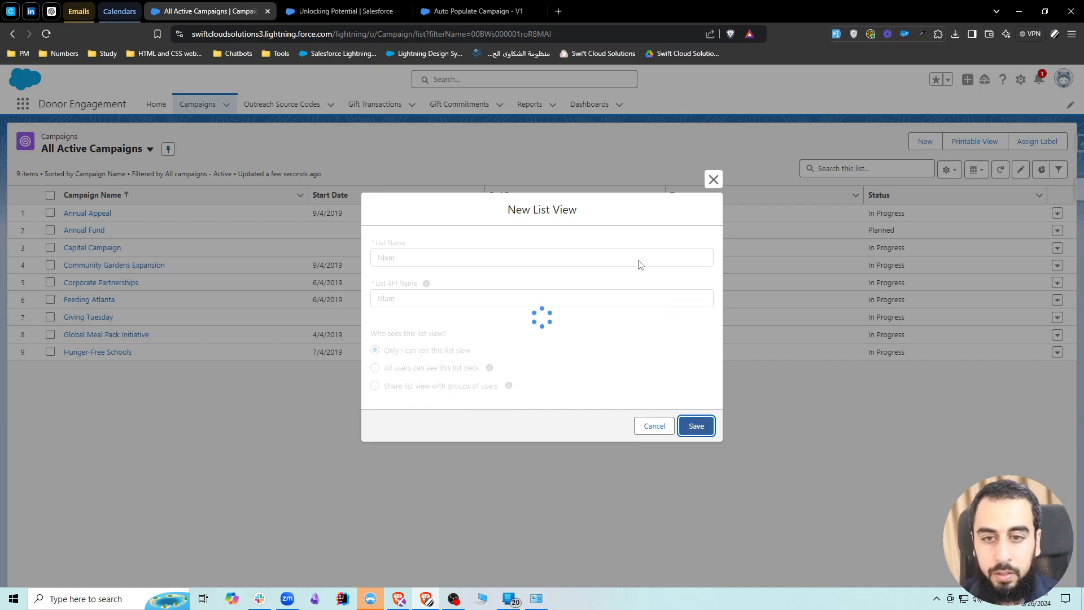
# Set the new list view's owner filter to All campaigns
pyautogui.click(933, 240)
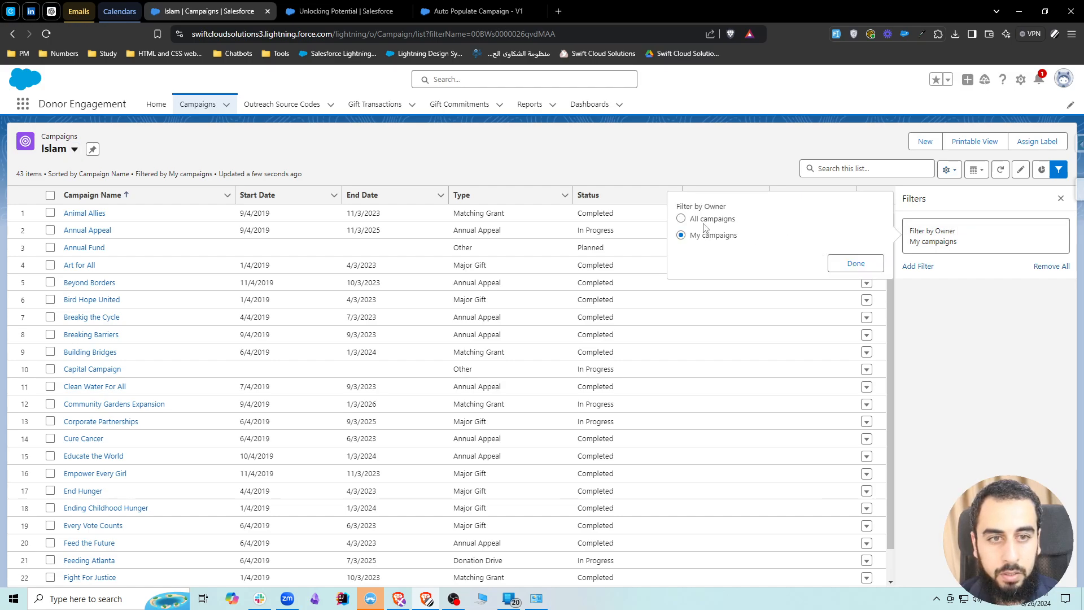
pyautogui.click(721, 220)
pyautogui.click(854, 263)
pyautogui.click(918, 266)
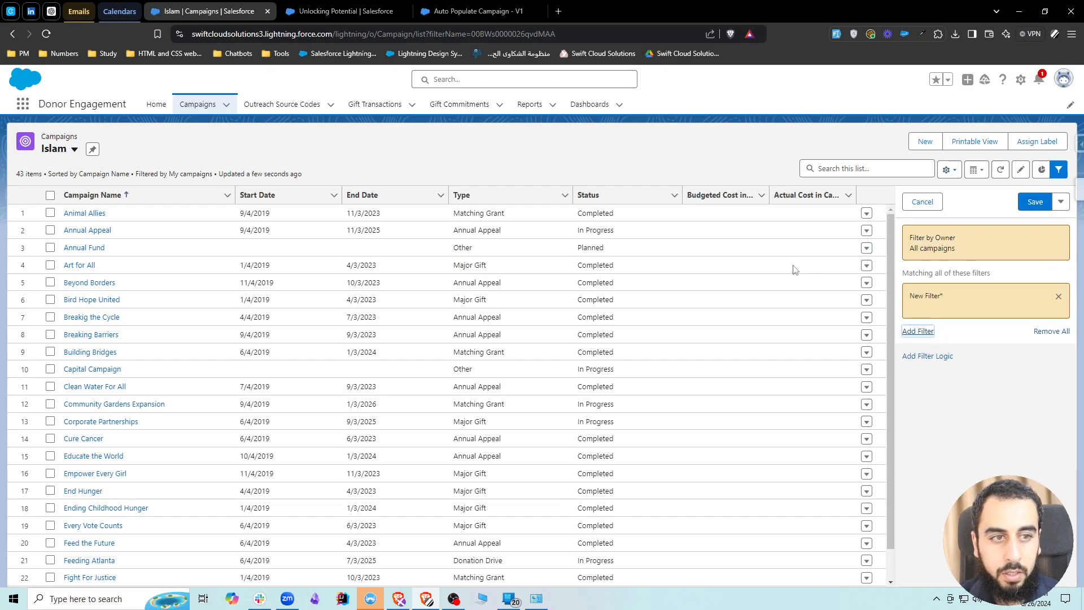
pyautogui.click(701, 249)
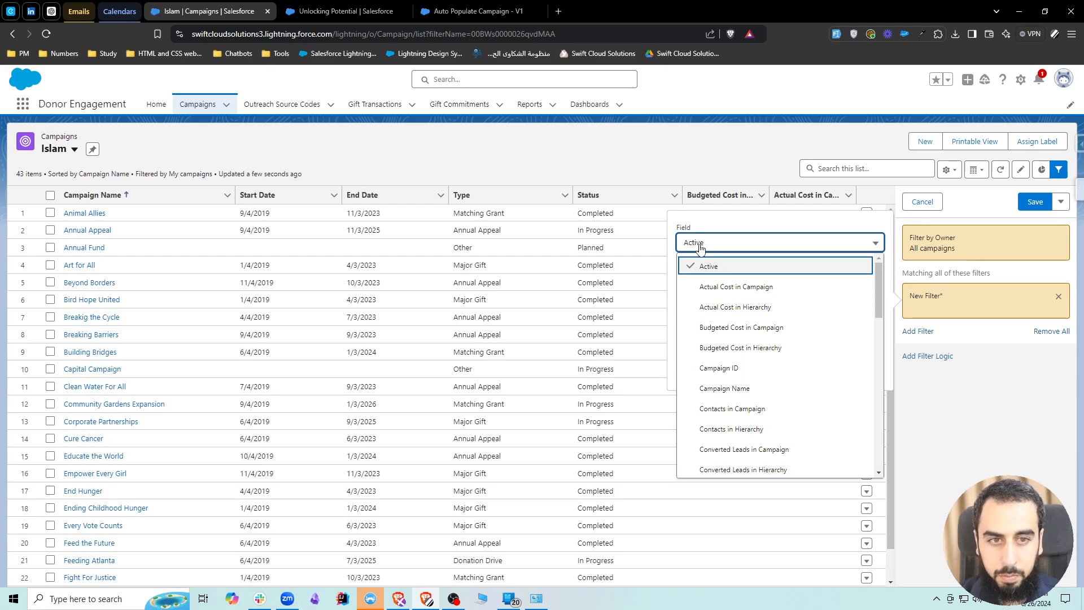
pyautogui.scroll(-7, 730, 323)
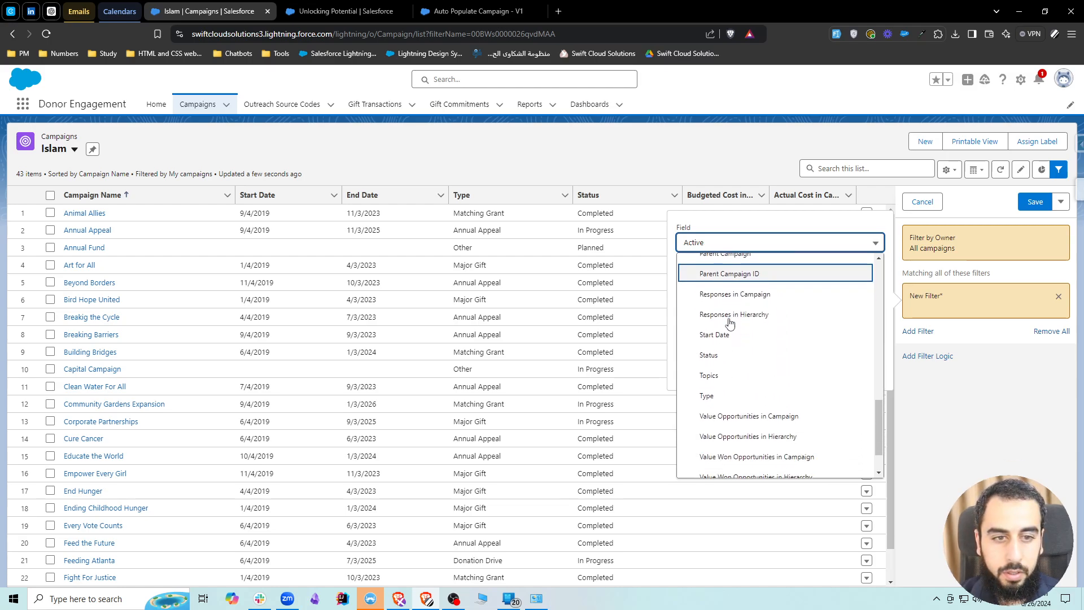
pyautogui.click(724, 375)
pyautogui.click(729, 342)
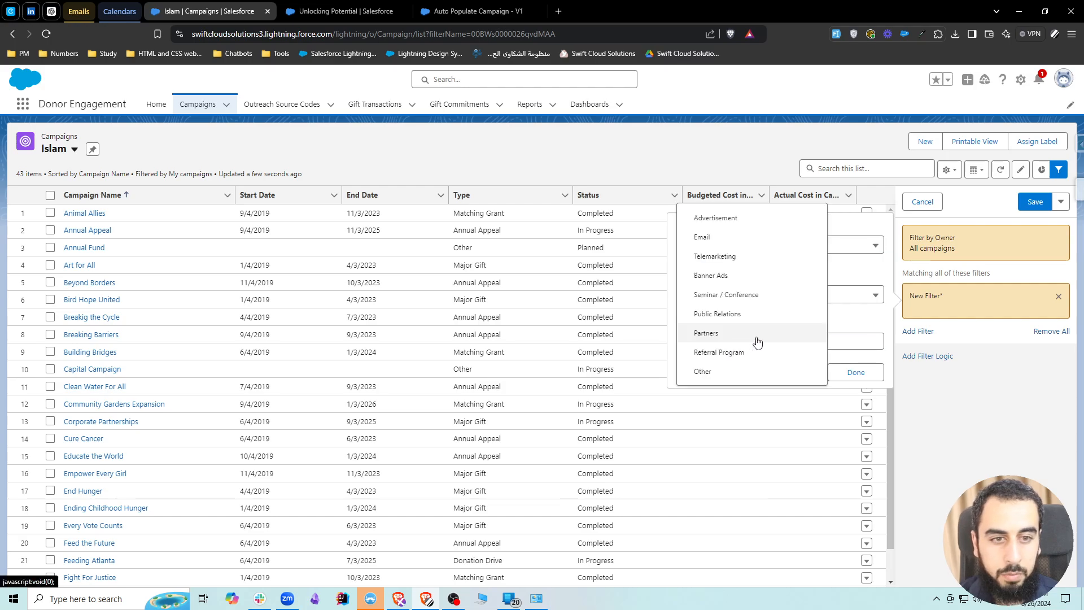
pyautogui.click(842, 320)
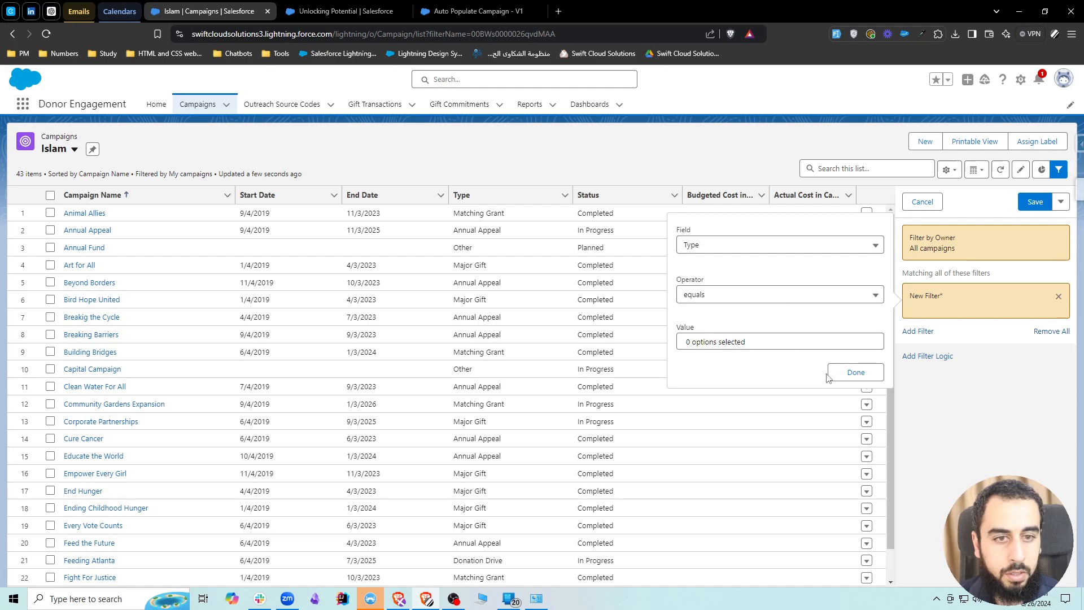
pyautogui.click(1058, 296)
# Save the list view's filters and sort the campaigns by Type in ascending order to compare the Annual Appeal campaigns' statuses
pyautogui.click(1035, 201)
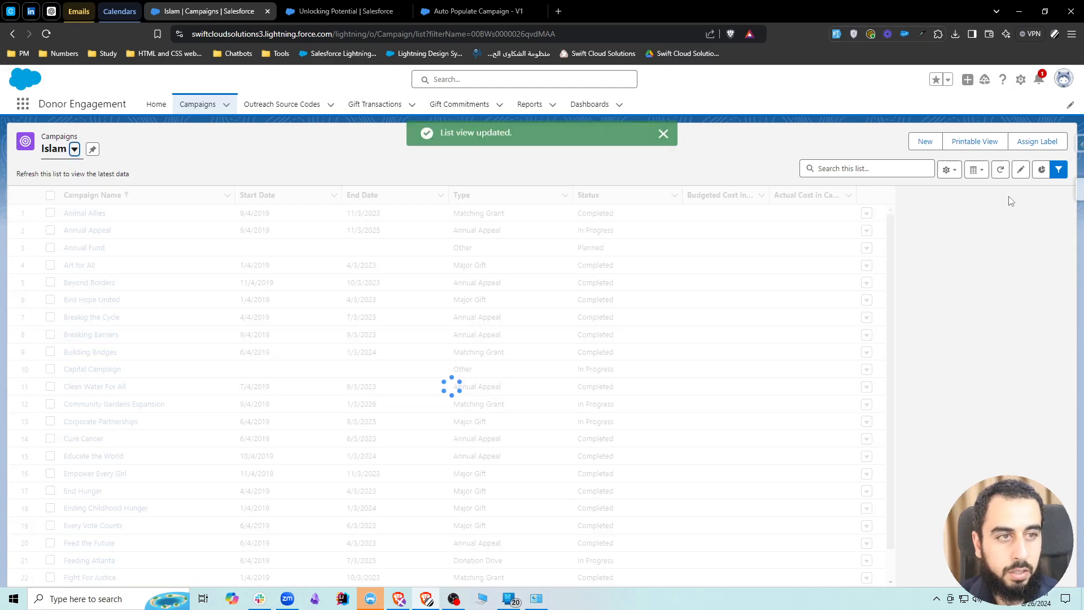
pyautogui.click(1060, 198)
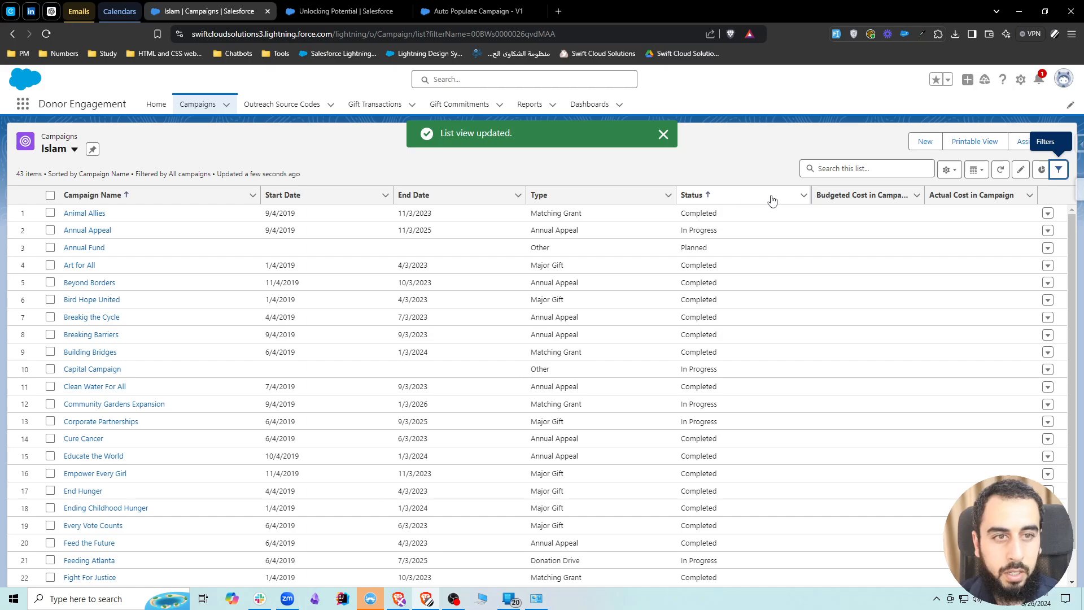
pyautogui.click(561, 196)
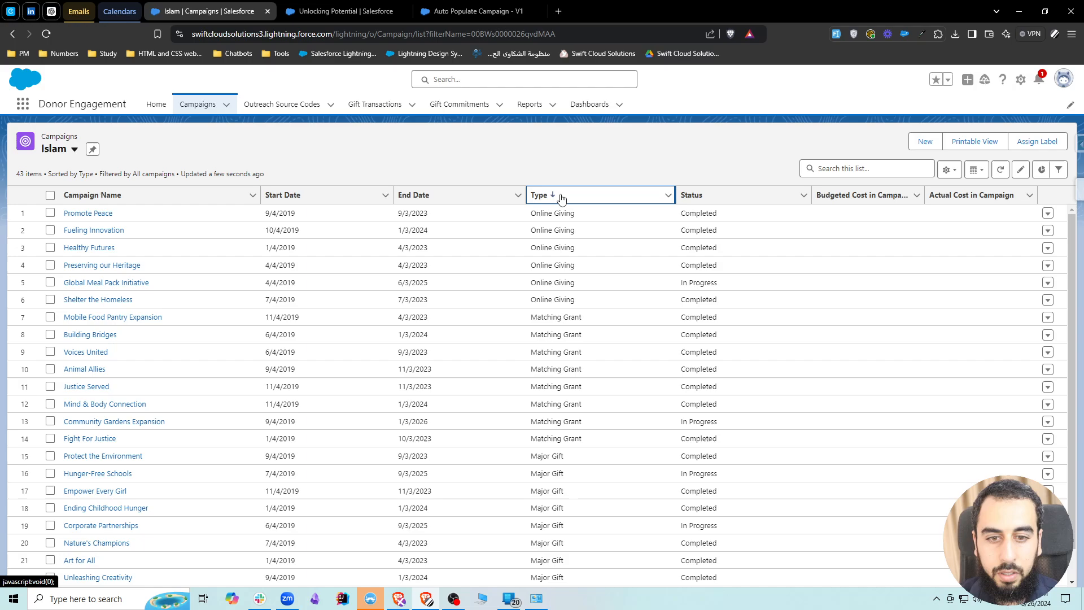
pyautogui.click(562, 198)
pyautogui.moveTo(520, 265); pyautogui.dragTo(550, 424)
pyautogui.click(550, 422)
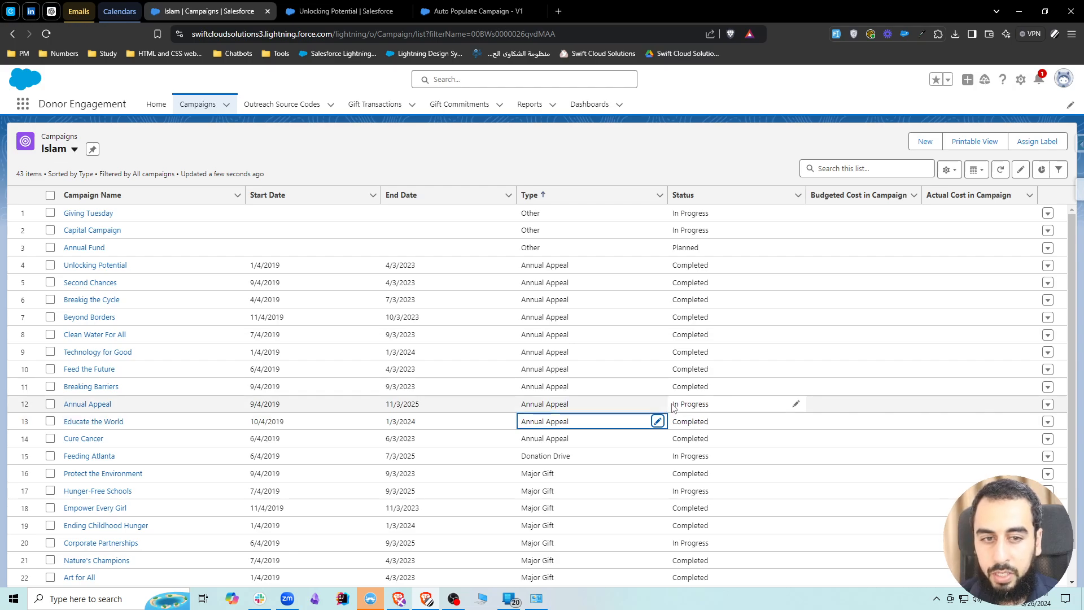
pyautogui.moveTo(674, 407); pyautogui.dragTo(710, 404)
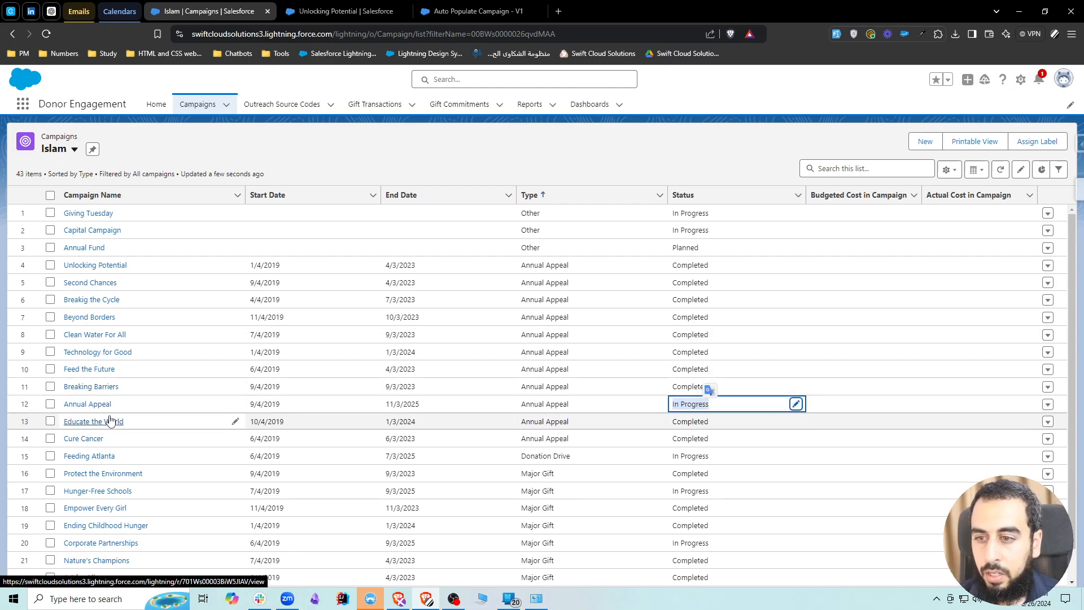
# Add the Active field to the list view's visible fields, placed between Type and Status, and save
pyautogui.click(949, 169)
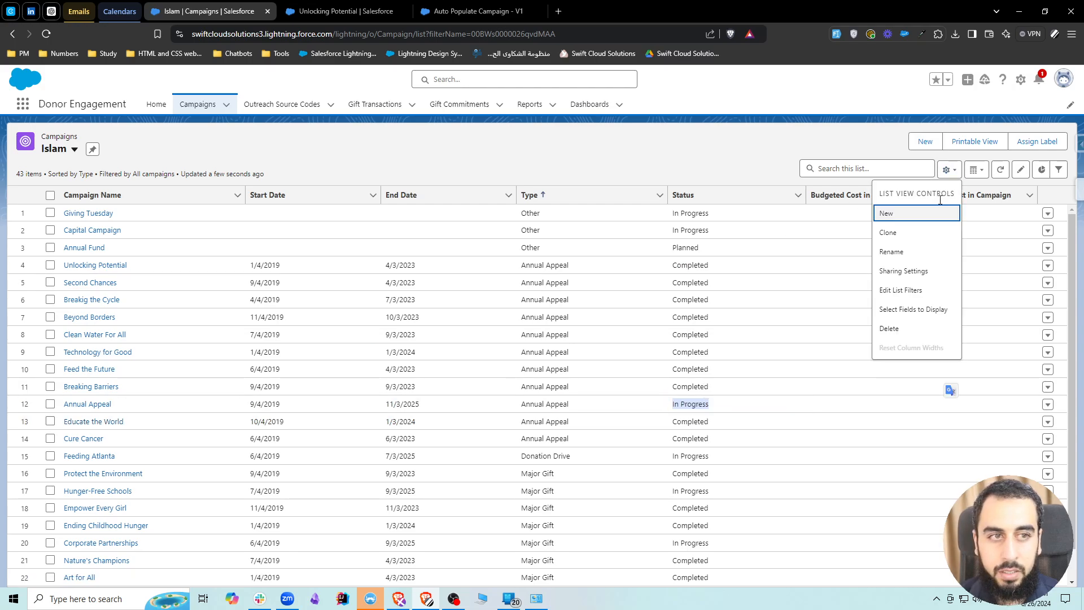
pyautogui.click(903, 315)
pyautogui.click(396, 271)
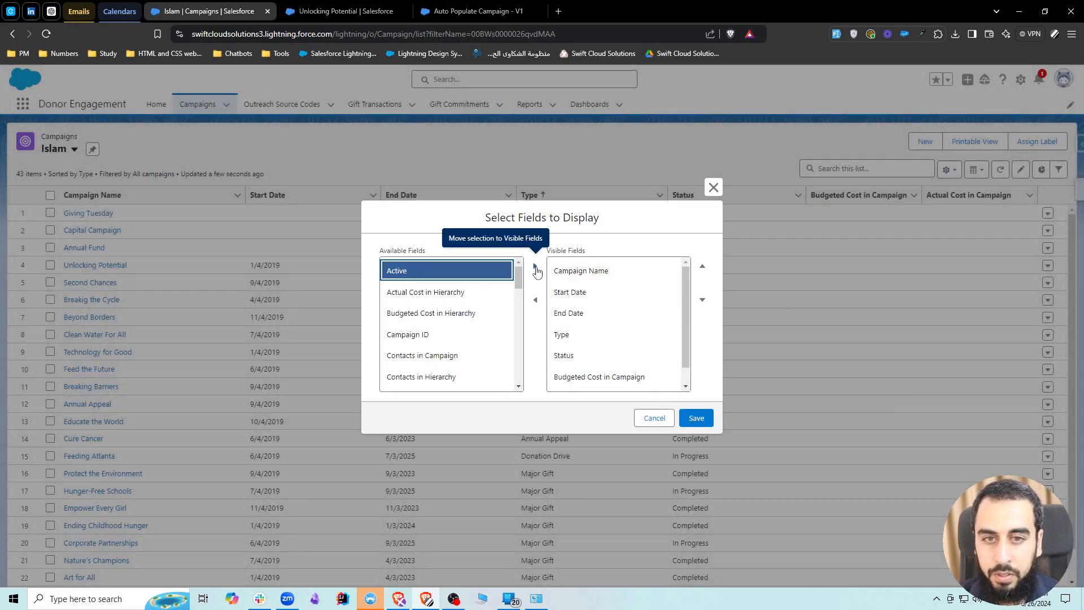
pyautogui.click(535, 266)
pyautogui.scroll(-2, 642, 343)
pyautogui.click(610, 377)
pyautogui.click(702, 266)
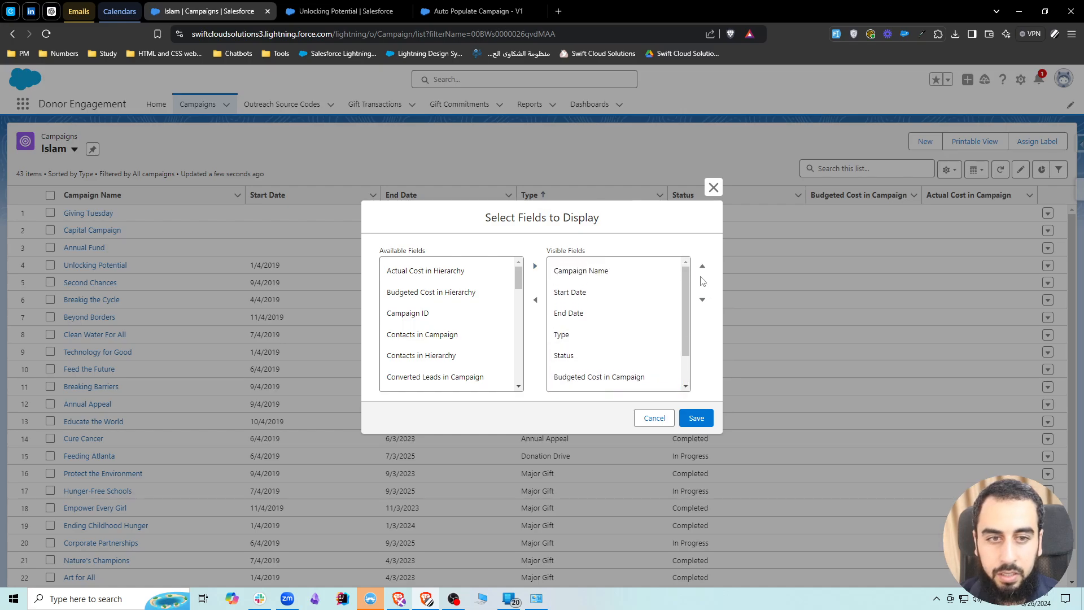
pyautogui.click(702, 266)
pyautogui.click(702, 266)
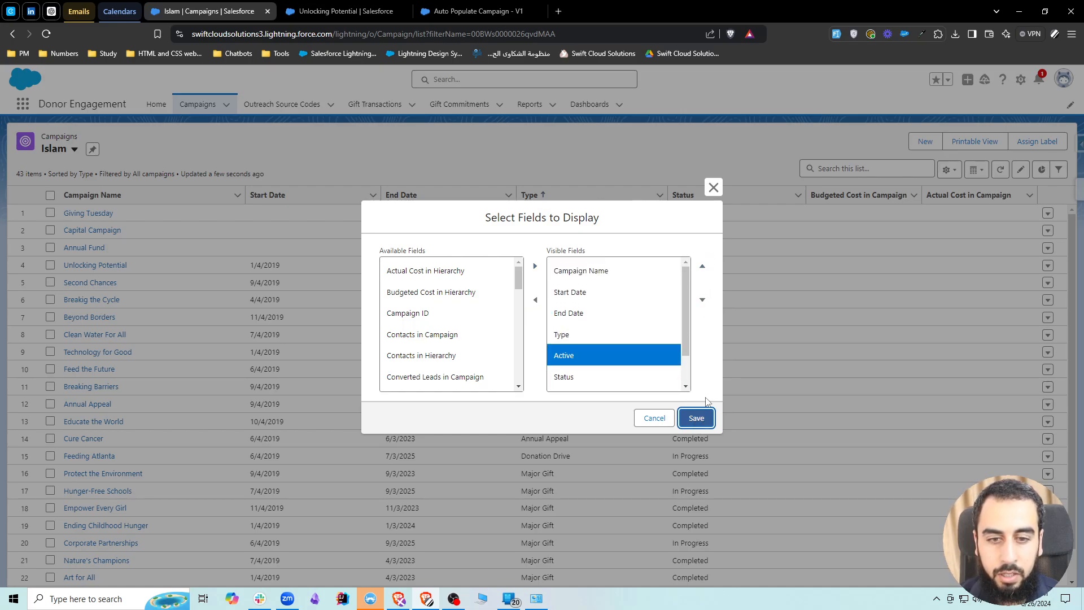
pyautogui.click(696, 418)
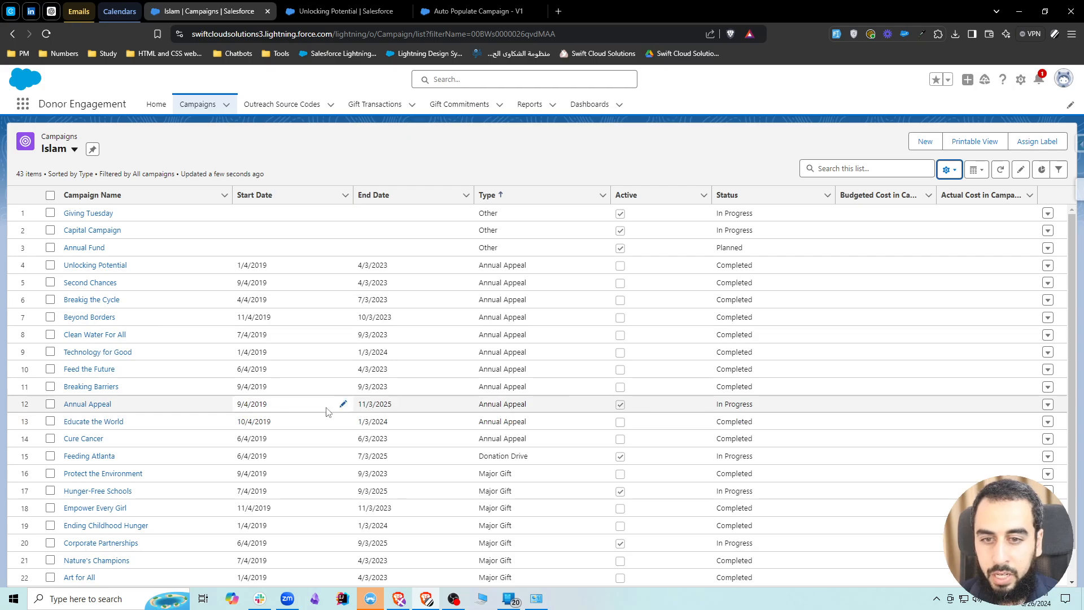
# In the Auto Populate Campaign flow, add the filter condition Status Equals In Progress to the Get Campaign - Annual Appeal element
pyautogui.click(469, 12)
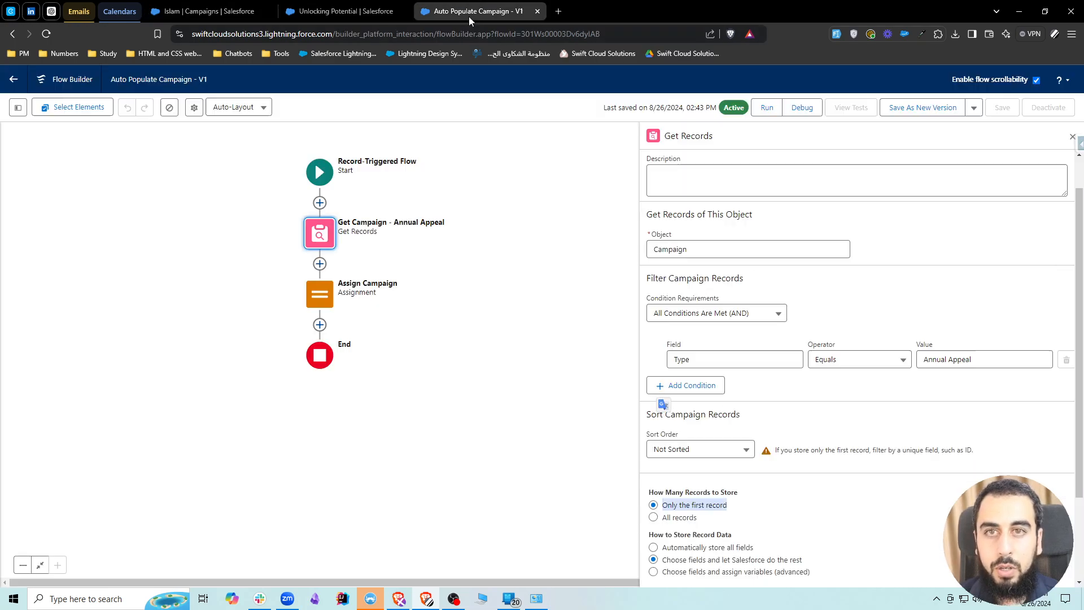
pyautogui.click(320, 240)
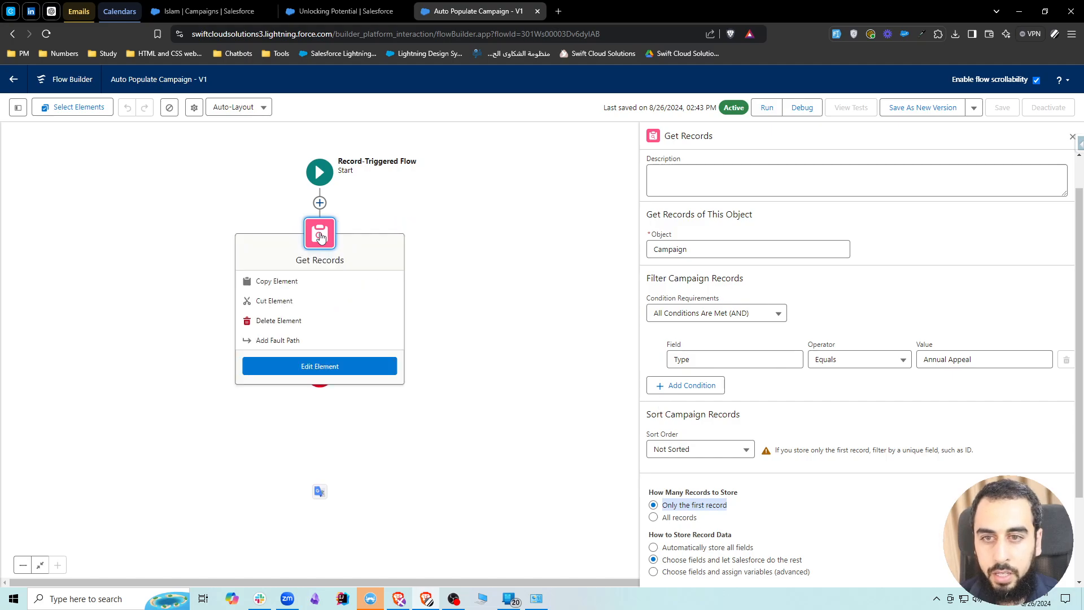
pyautogui.click(318, 366)
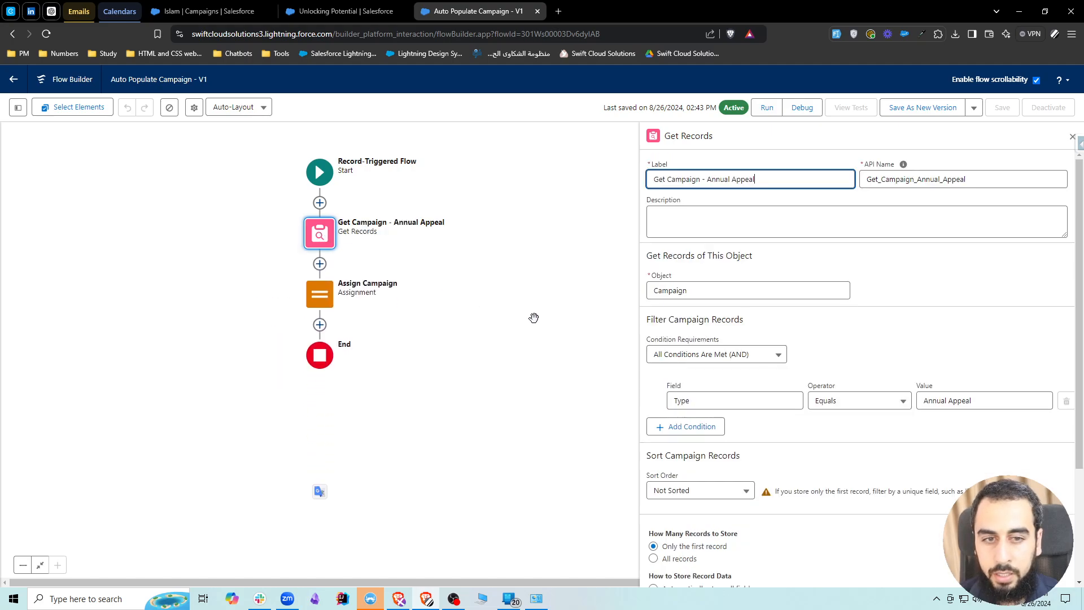
pyautogui.click(693, 426)
pyautogui.click(706, 436)
pyautogui.write('tatu')
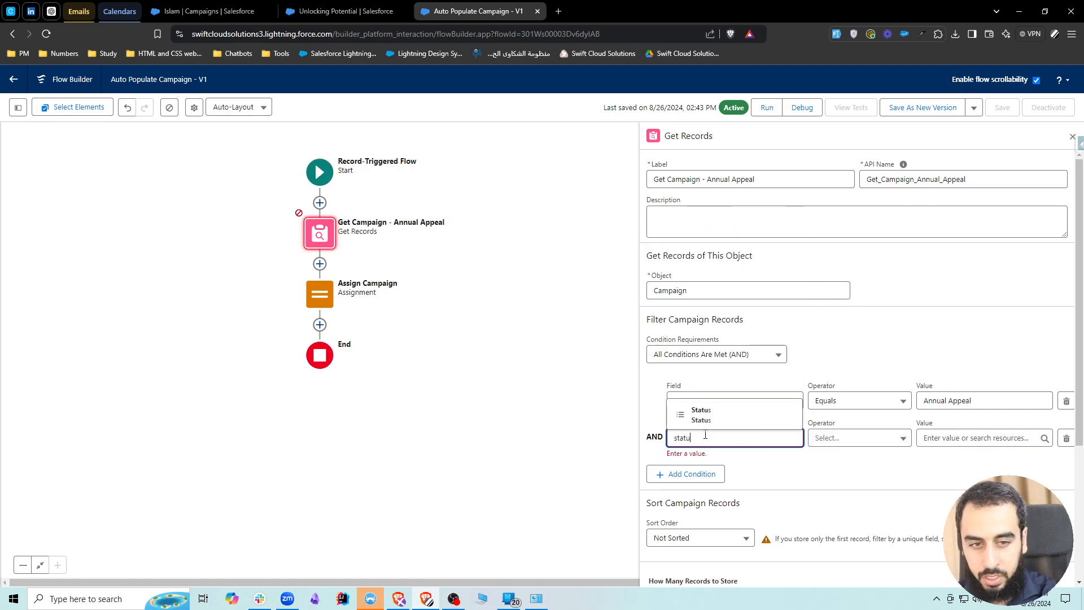
pyautogui.click(701, 415)
pyautogui.click(984, 439)
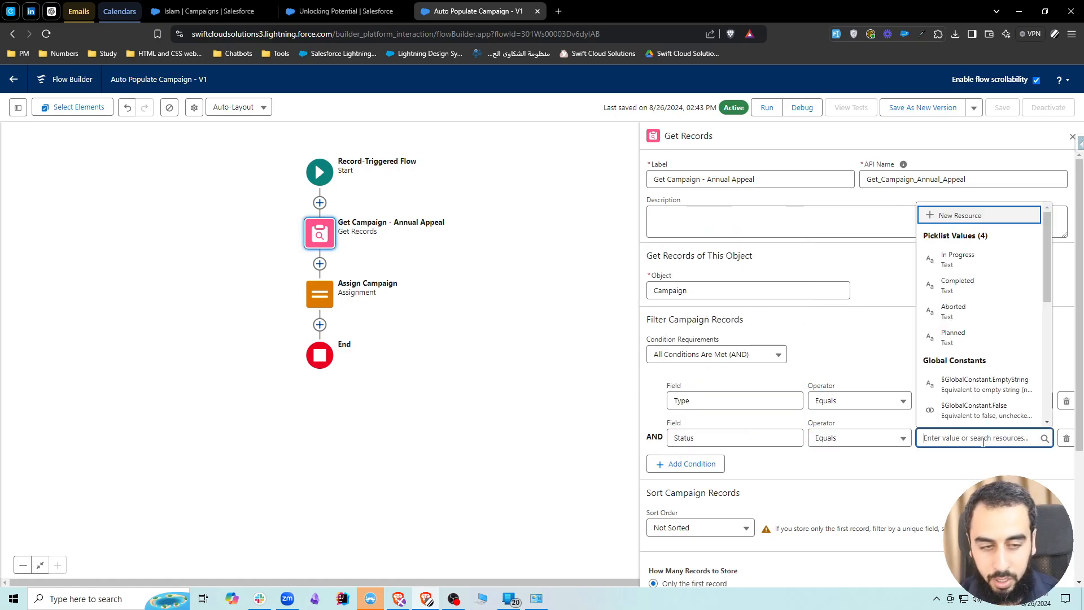
pyautogui.write('in pr')
pyautogui.click(958, 414)
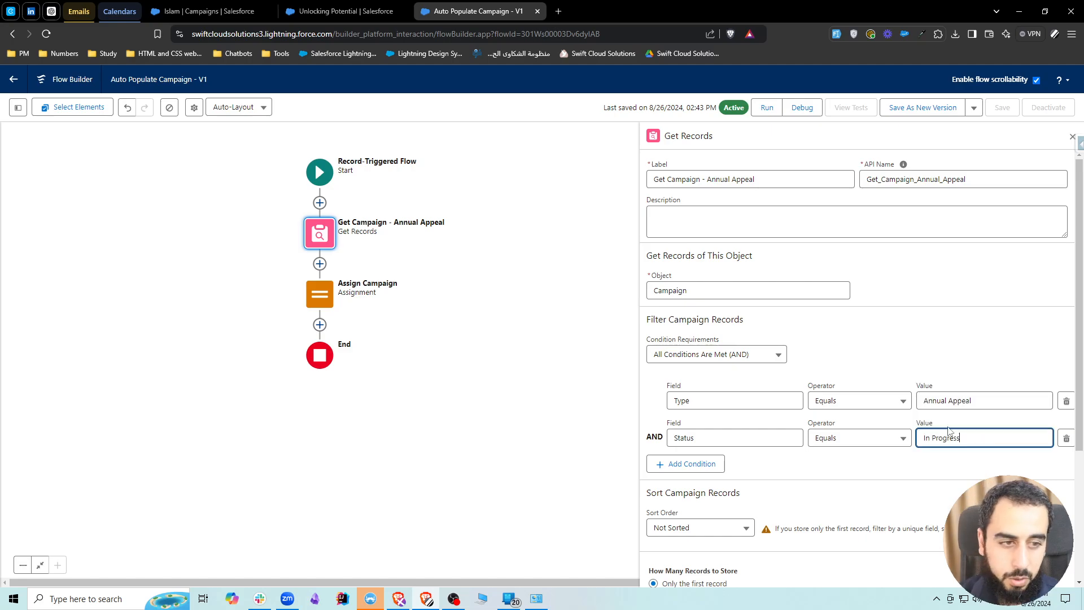
# Add a third filter condition, IsActive Equals True, to the Get Campaign - Annual Appeal element
pyautogui.click(690, 464)
pyautogui.click(706, 473)
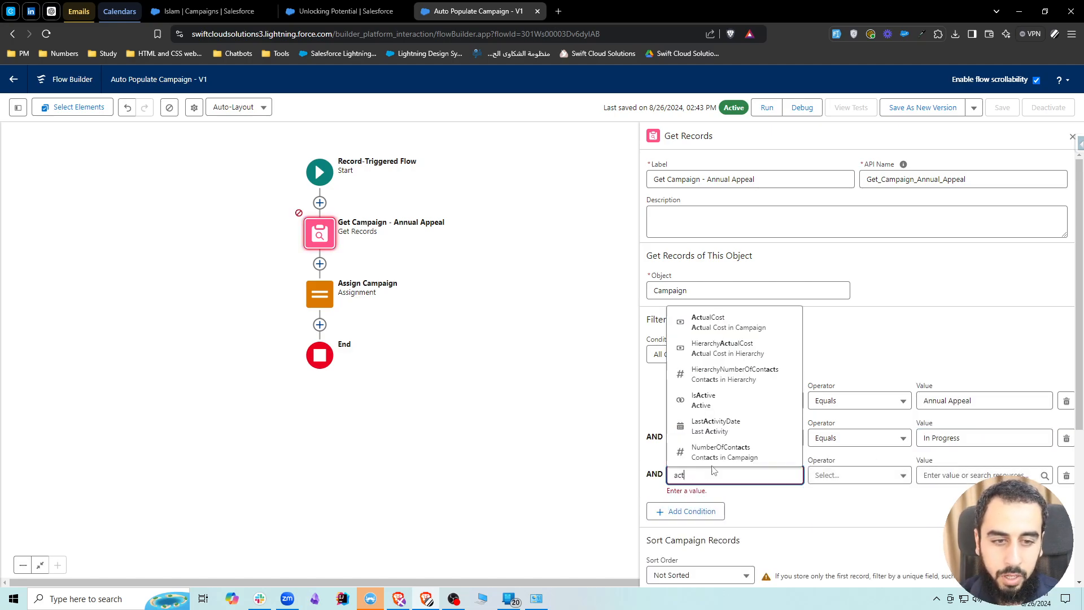
pyautogui.click(703, 397)
pyautogui.click(950, 475)
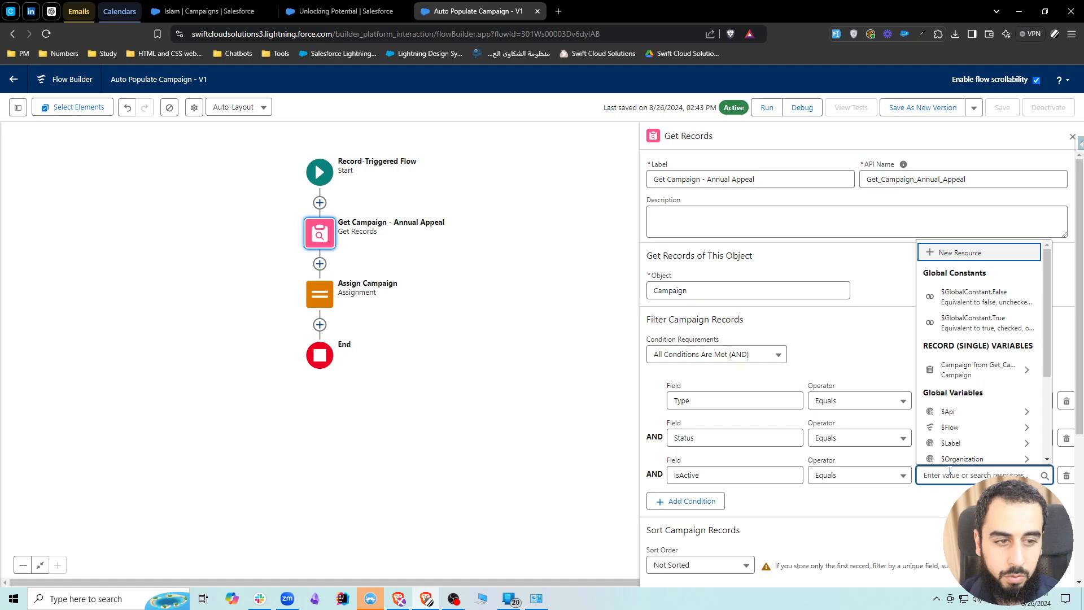
pyautogui.write('tr')
pyautogui.click(968, 386)
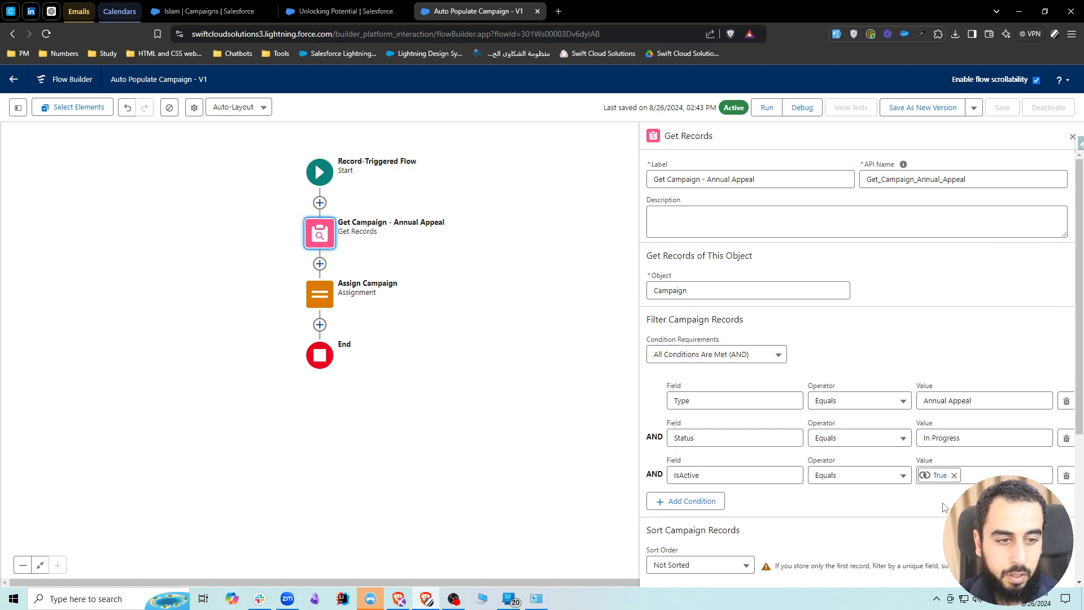
# Save the flow as a new version, keeping the label Auto Populate Campaign, and activate it
pyautogui.click(939, 107)
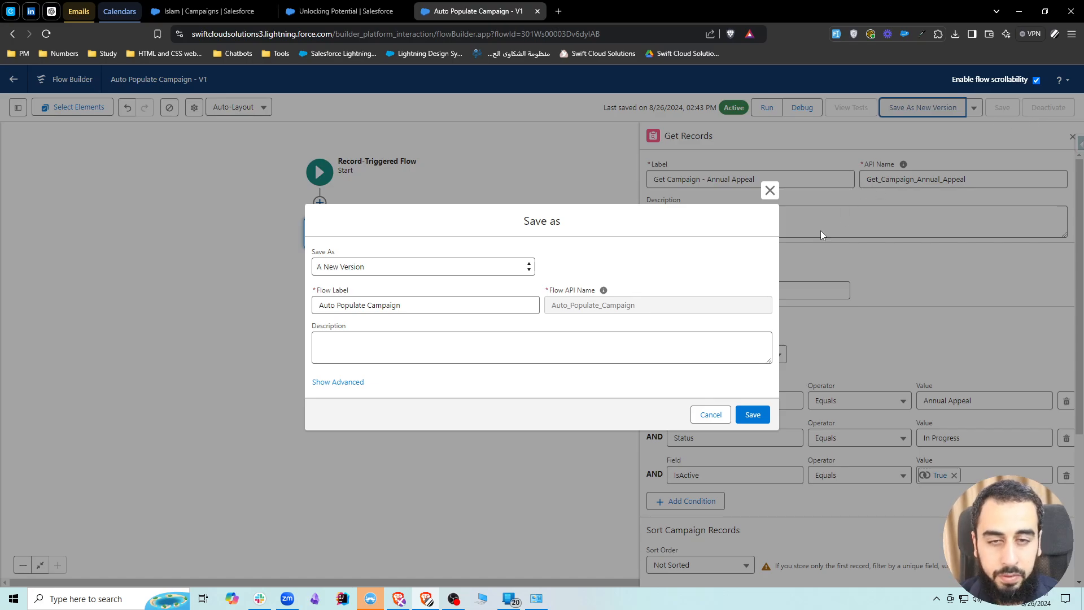
pyautogui.click(754, 415)
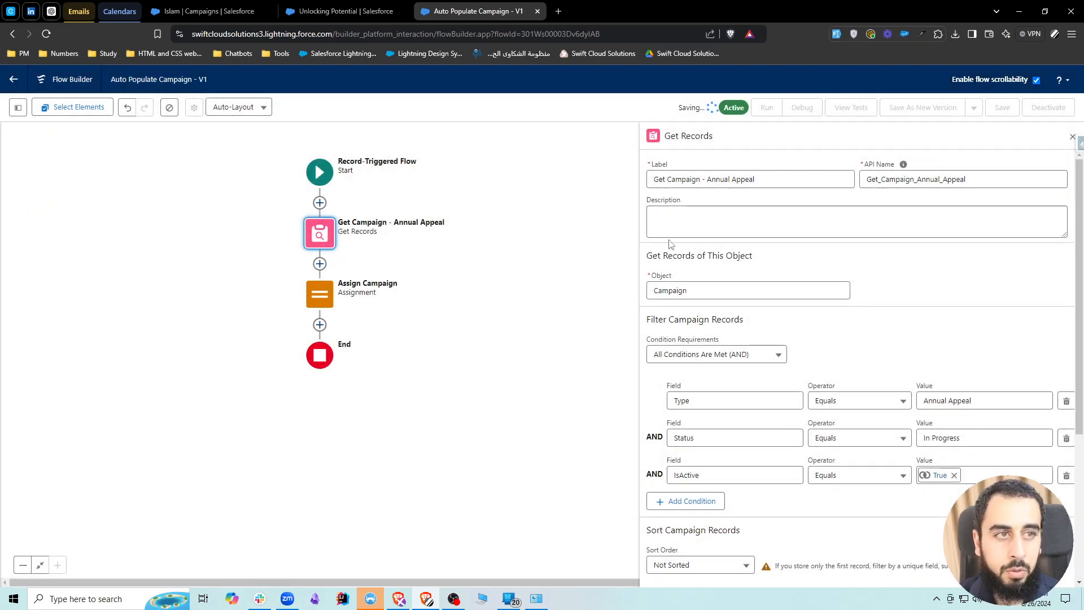
pyautogui.click(1052, 108)
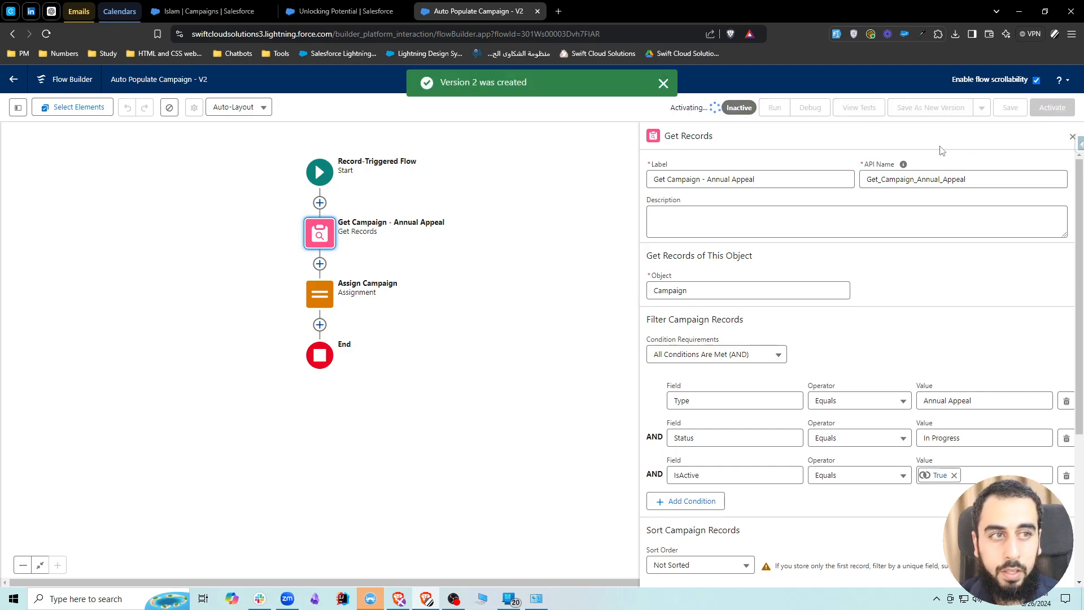
# Start a new gift transaction named 50 USD Gift from Bank, with donor Dummy Business Account and gift type Organizational/Household
pyautogui.click(217, 12)
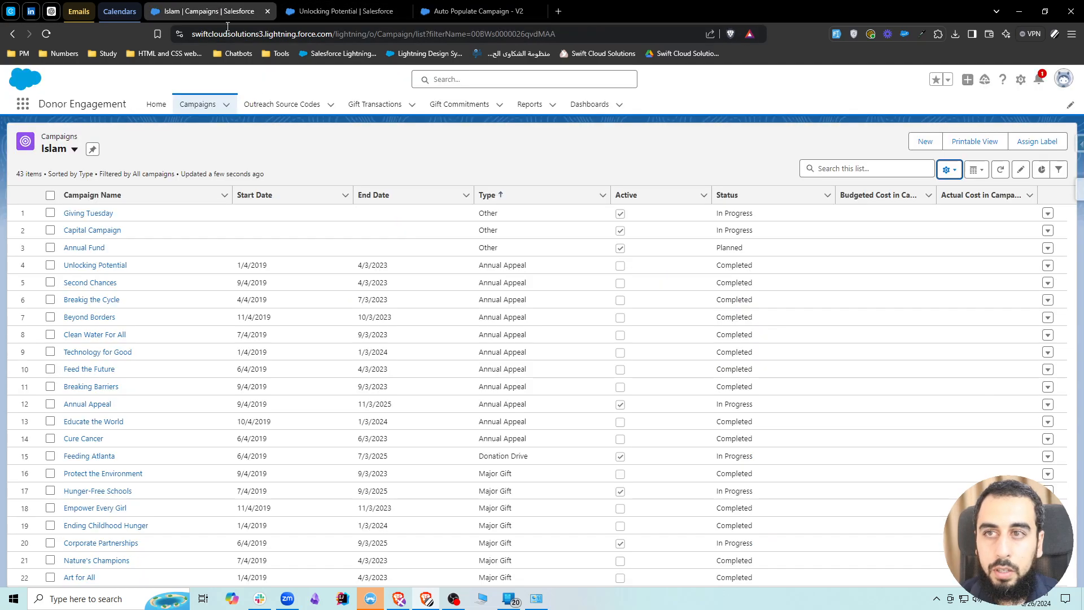
pyautogui.click(372, 105)
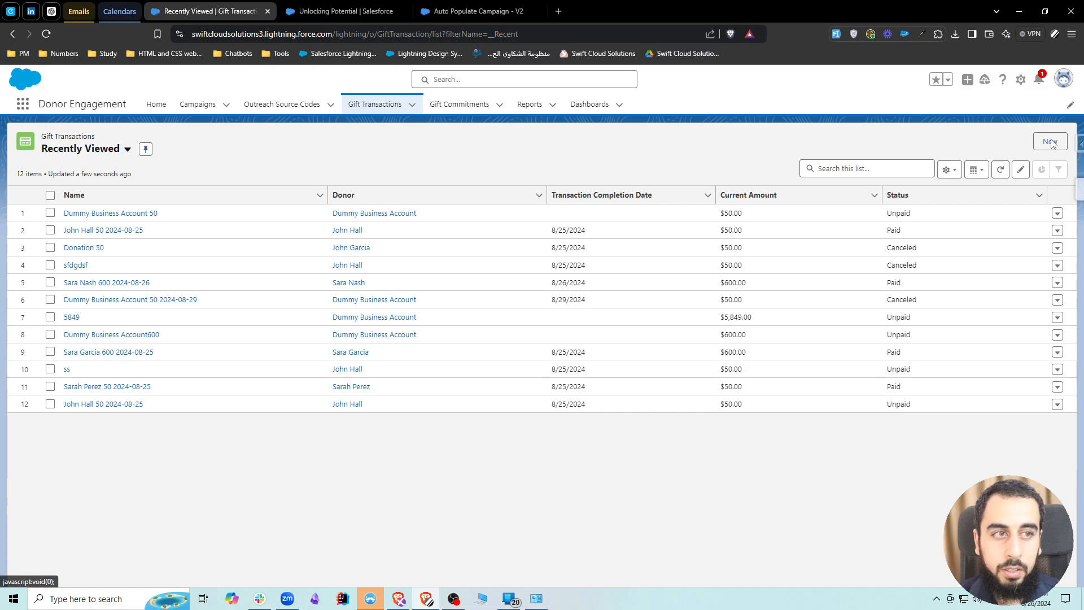
pyautogui.click(1050, 141)
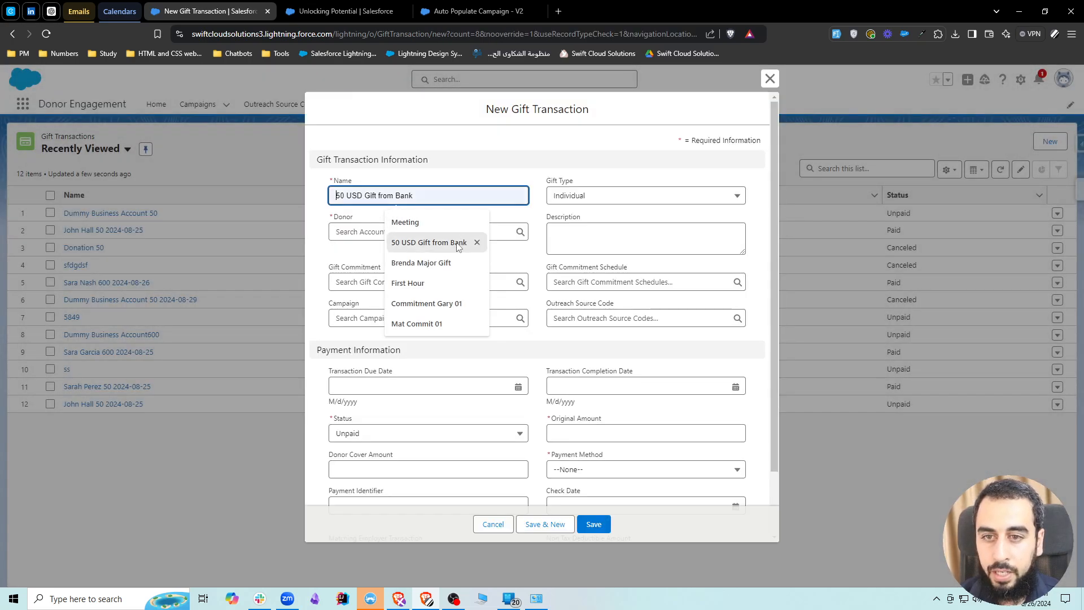
pyautogui.click(429, 242)
pyautogui.click(383, 232)
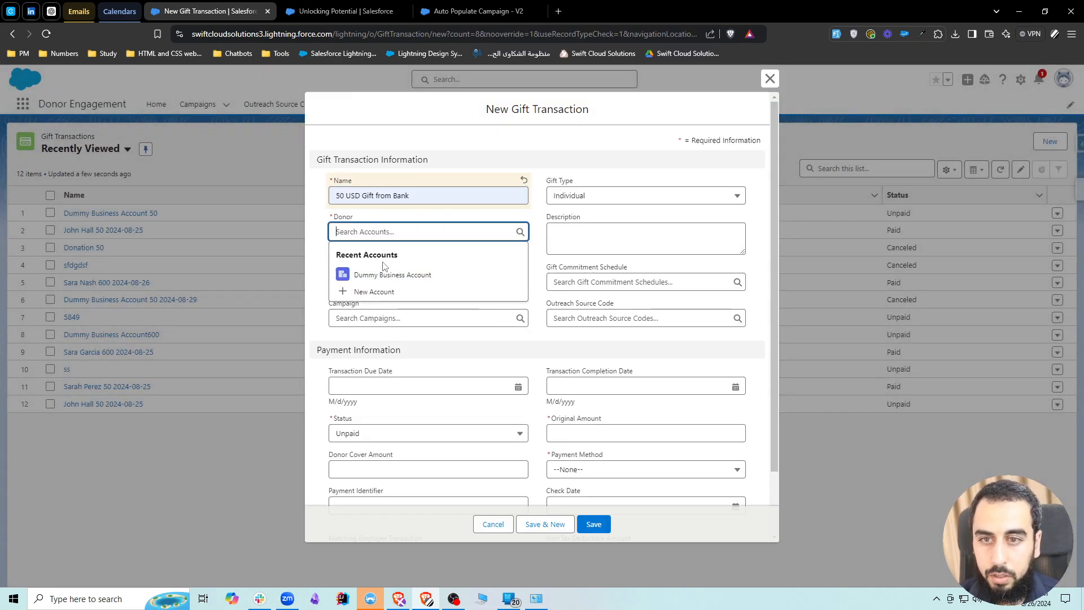
pyautogui.click(390, 274)
pyautogui.click(622, 196)
pyautogui.click(595, 259)
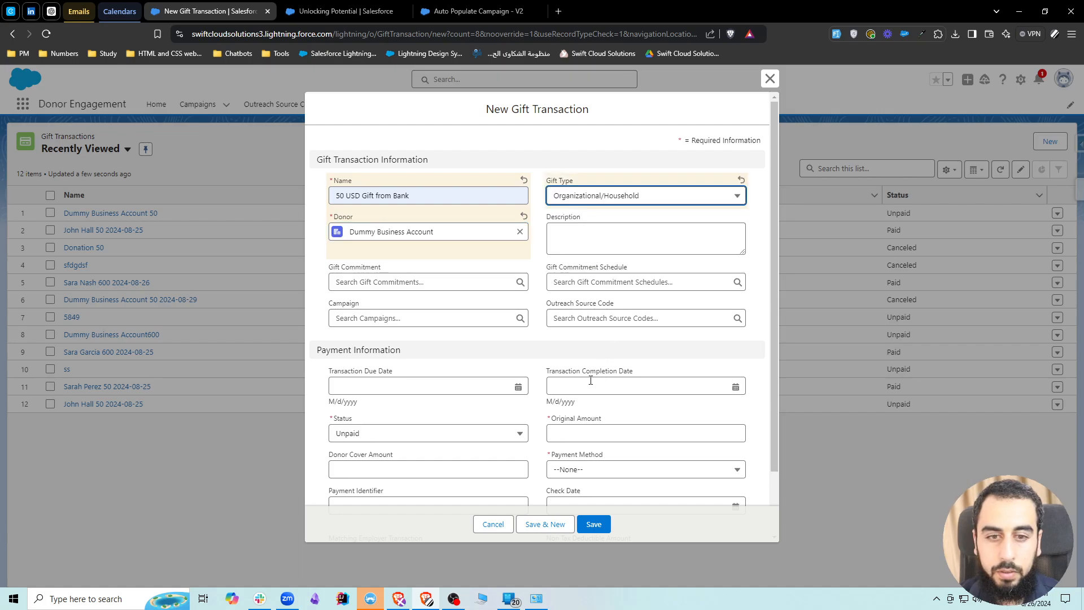
# Set the original amount to 60 and payment method to Unknown, save the gift transaction without a campaign, and check its Campaign field
pyautogui.click(567, 435)
pyautogui.write('60')
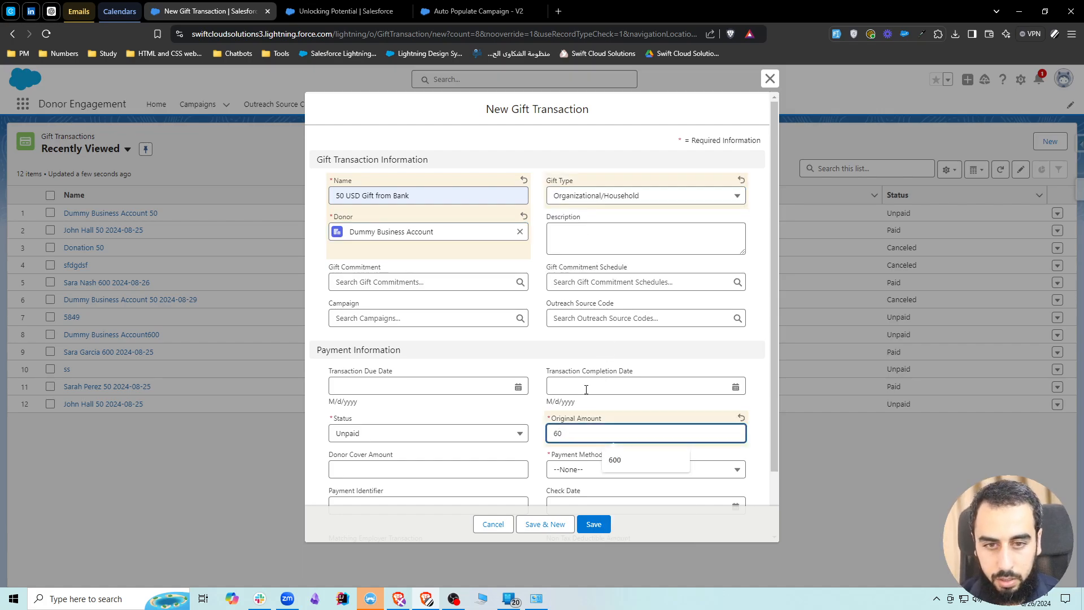
pyautogui.click(576, 469)
pyautogui.click(592, 270)
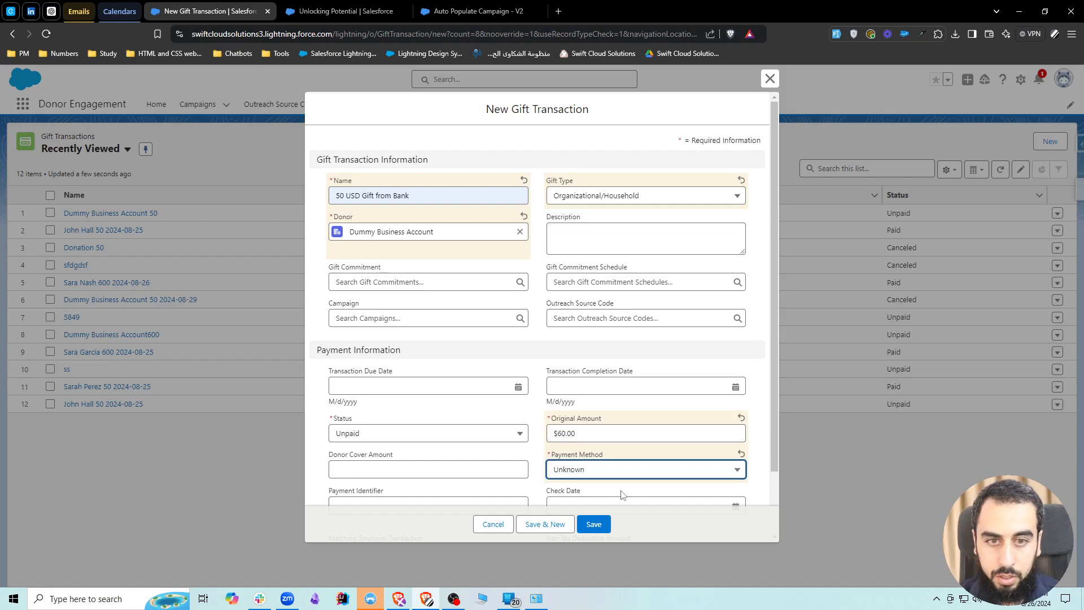
pyautogui.click(597, 524)
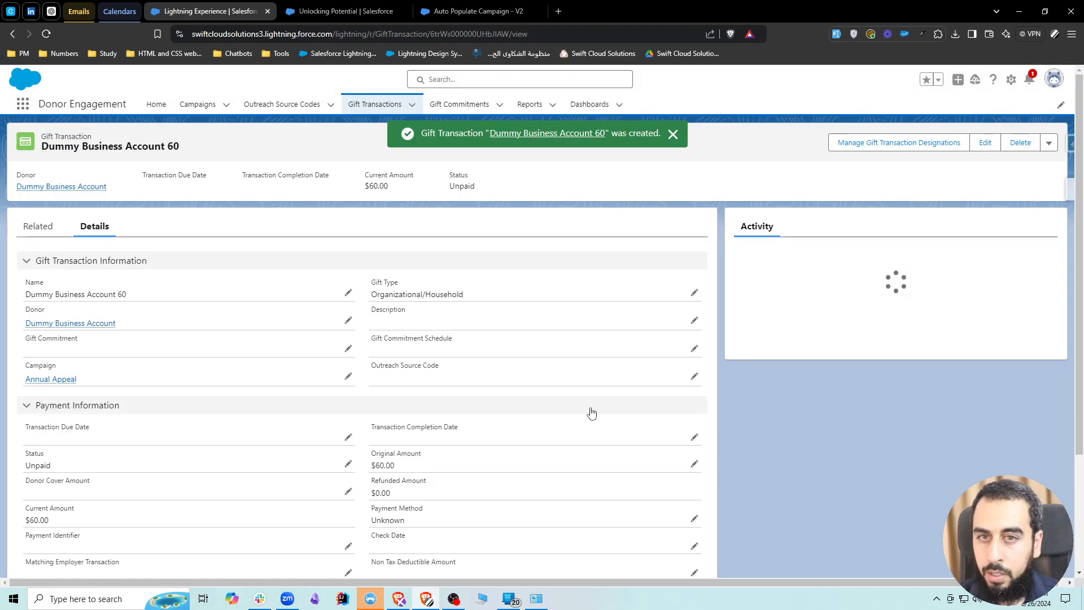
pyautogui.moveTo(24, 380); pyautogui.dragTo(77, 379)
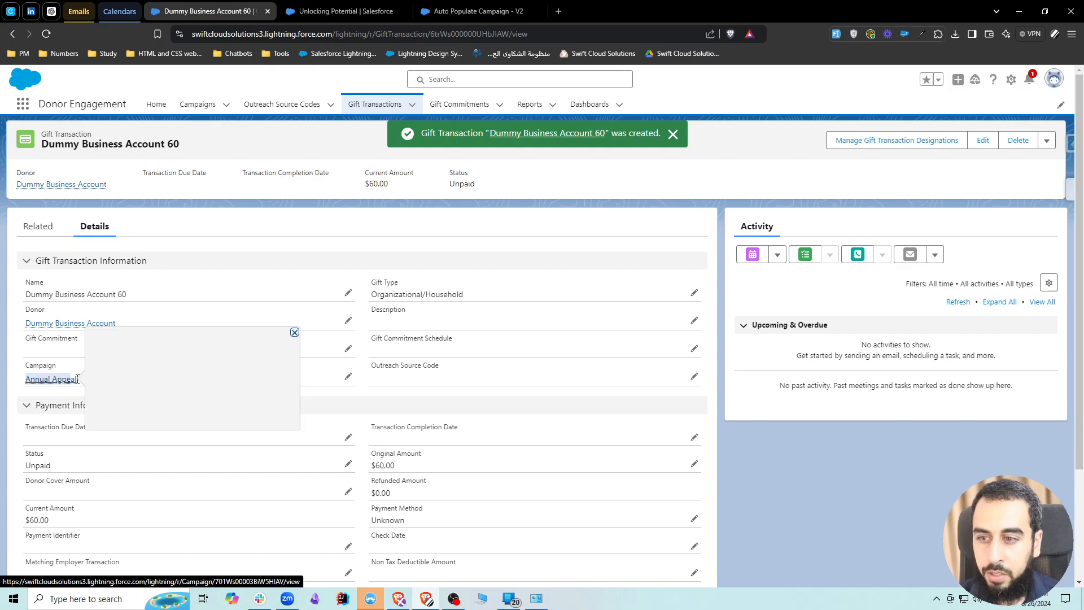
pyautogui.click(8, 354)
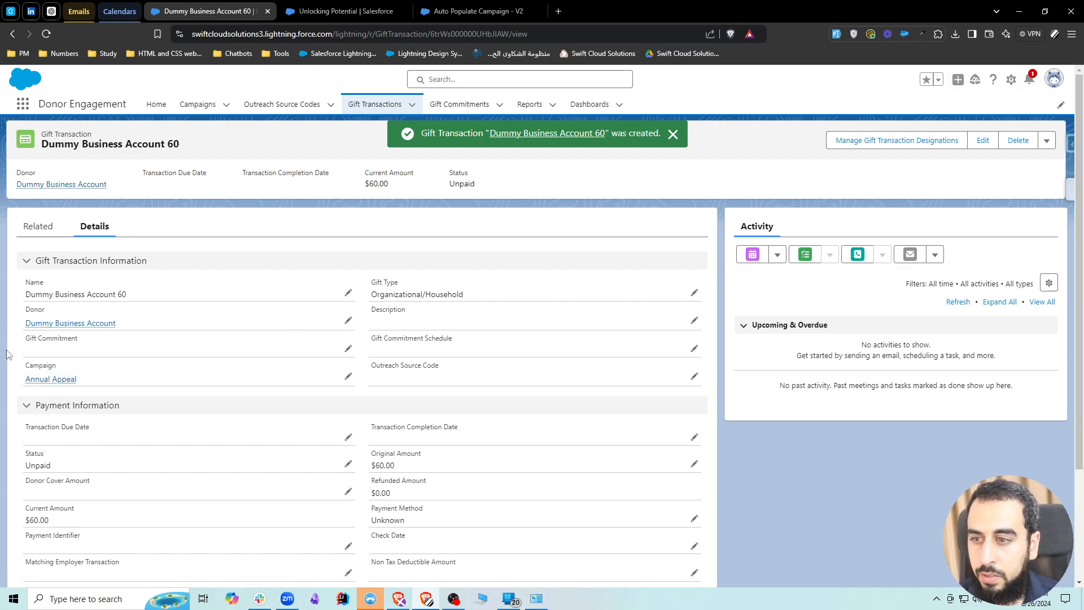
# Clear the campaign from the saved gift transaction and save it to test the flow on update
pyautogui.click(348, 378)
pyautogui.click(344, 389)
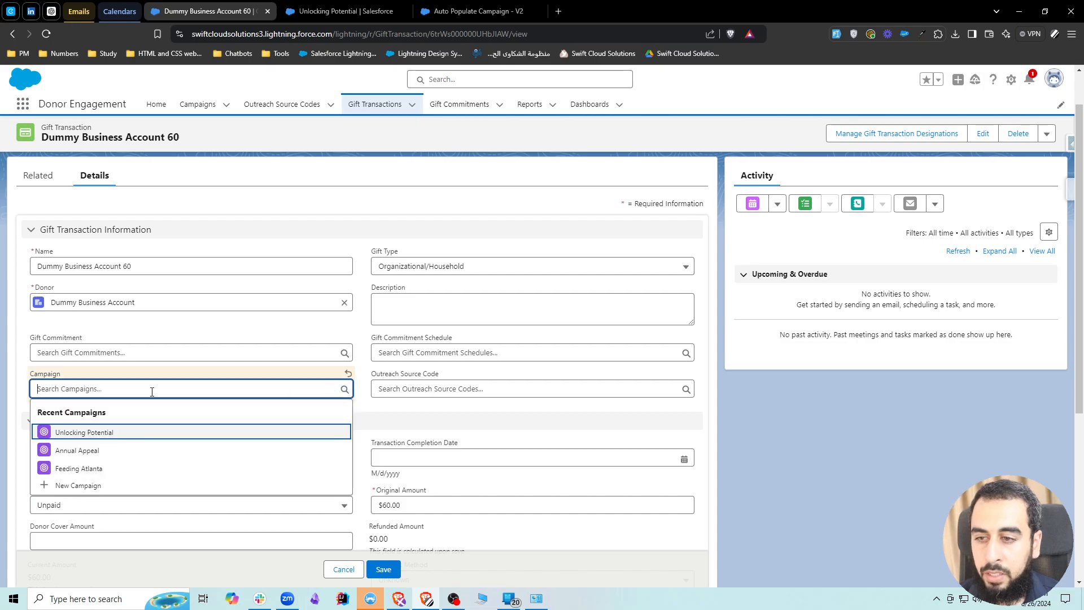
pyautogui.click(383, 570)
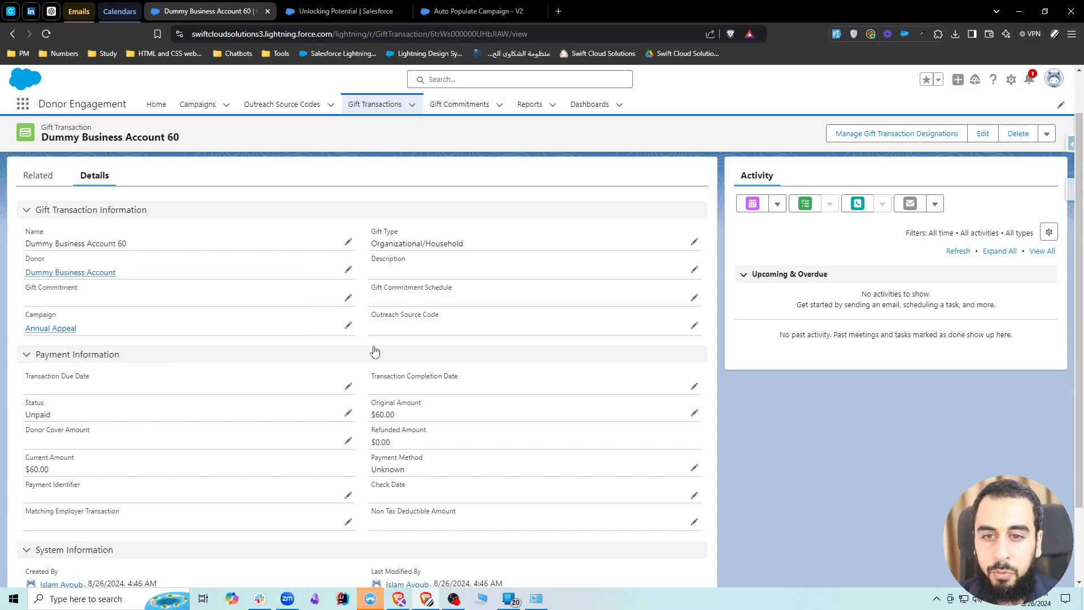
# Clear the campaign again, set the status to Paid and the transaction completion date to 8/26/2024, and save the gift transaction
pyautogui.click(349, 326)
pyautogui.click(345, 335)
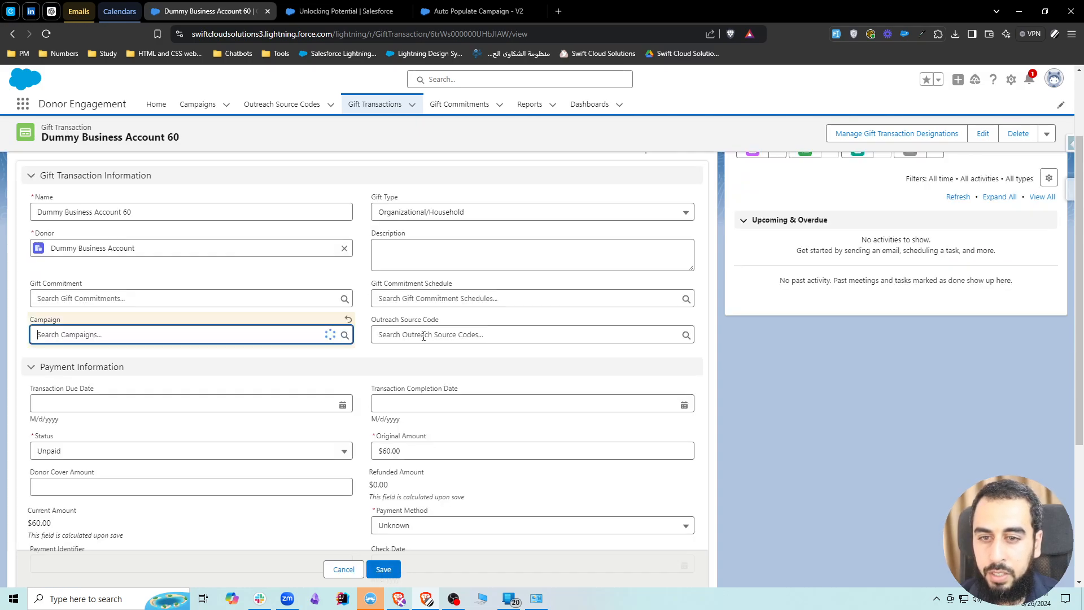
pyautogui.click(410, 404)
pyautogui.click(327, 451)
pyautogui.click(62, 327)
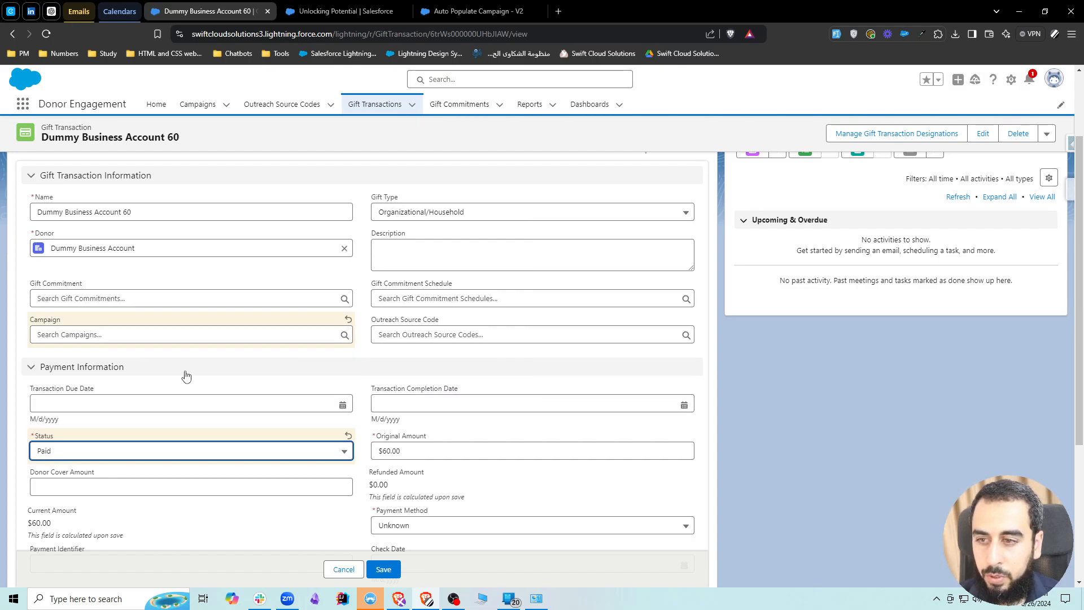
pyautogui.click(410, 398)
pyautogui.click(569, 340)
pyautogui.click(386, 568)
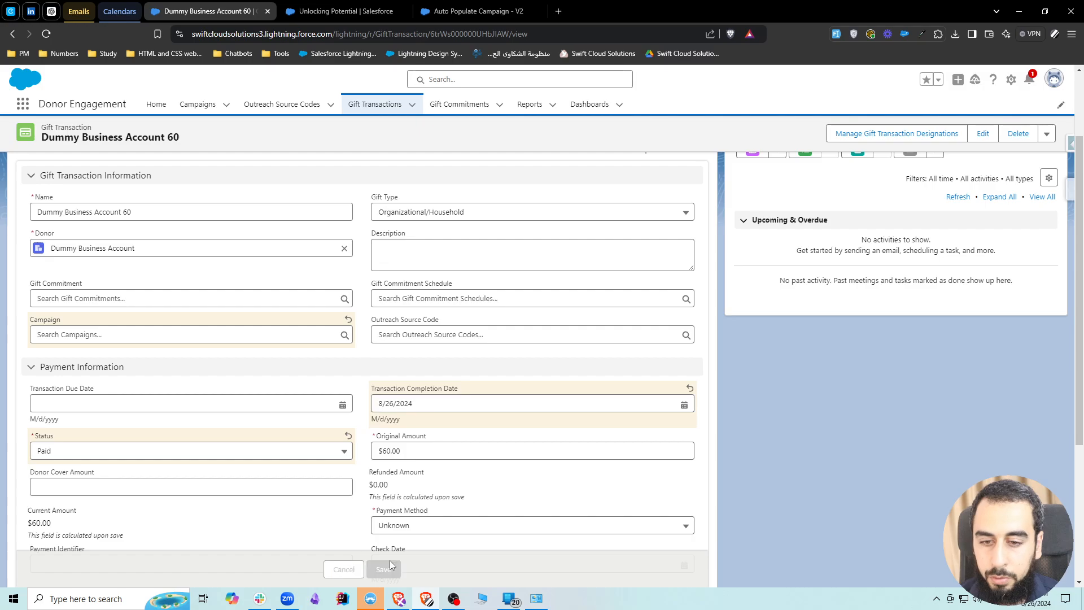